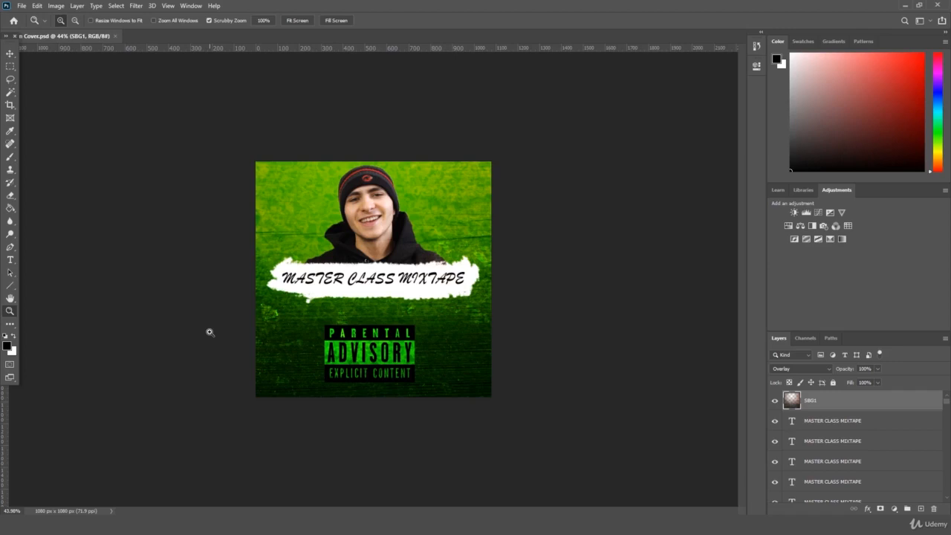
Step: Open the File > New dialog, showing the 1080 x 1080 px, 71.9 ppi RGB preset
left_click_drag(233, 283, 206, 219)
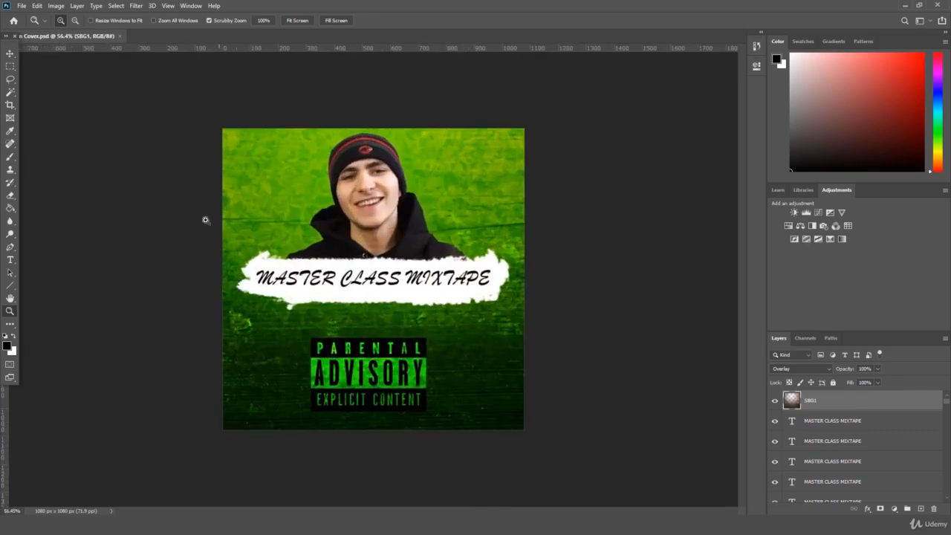
left_click(22, 5)
left_click(14, 18)
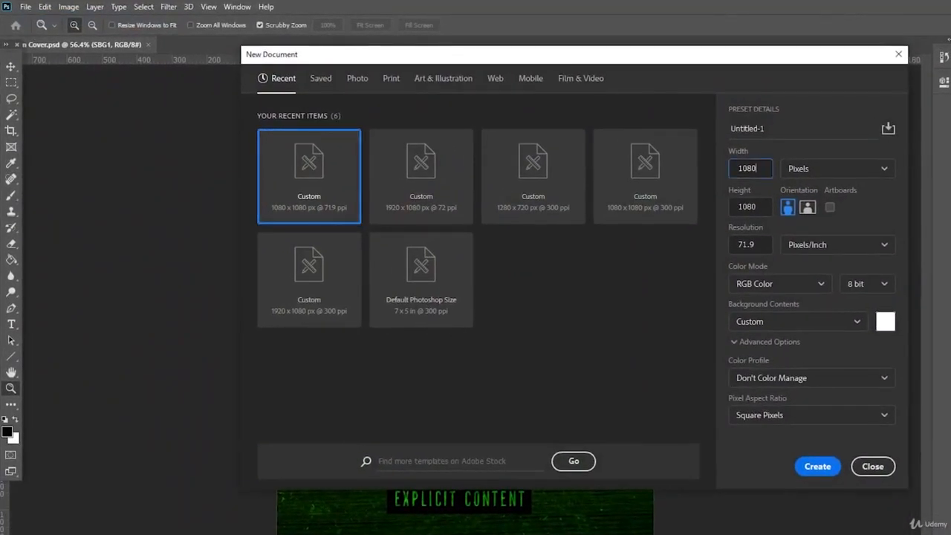
Step: Create the 1920 × 1080 px blank white document Untitled-1
key("Return")
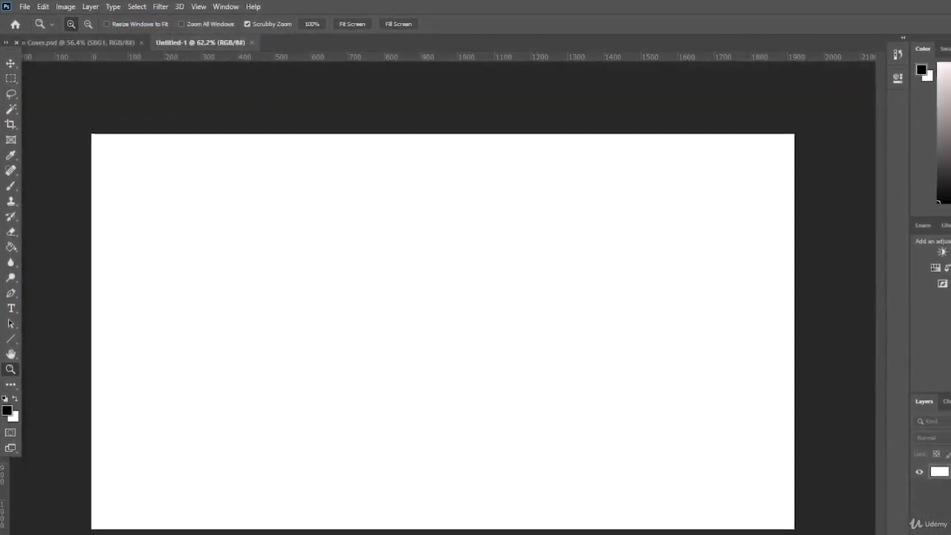
Step: Open the Lower 3rd folder in Explorer and select its four asset files
left_click(86, 524)
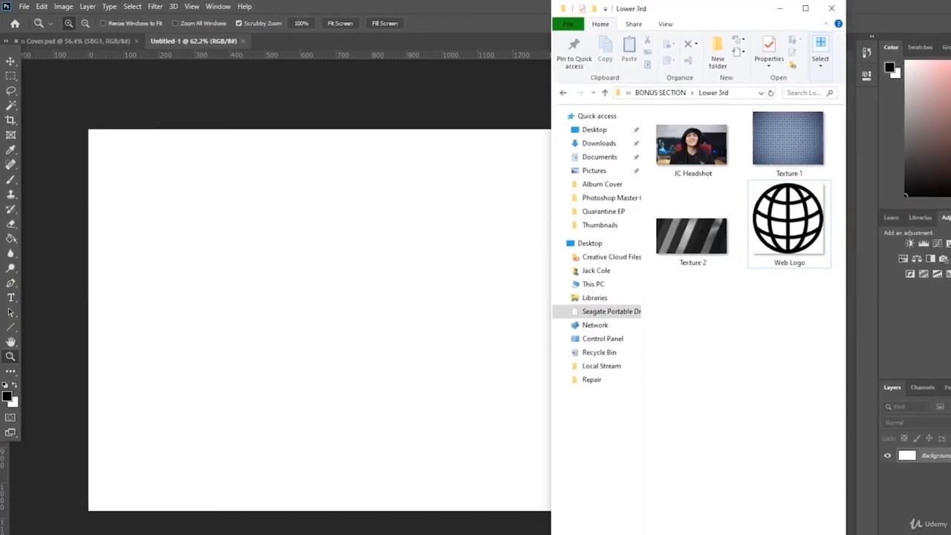
left_click_drag(809, 330, 661, 135)
left_click(742, 331)
left_click_drag(717, 321, 614, 152)
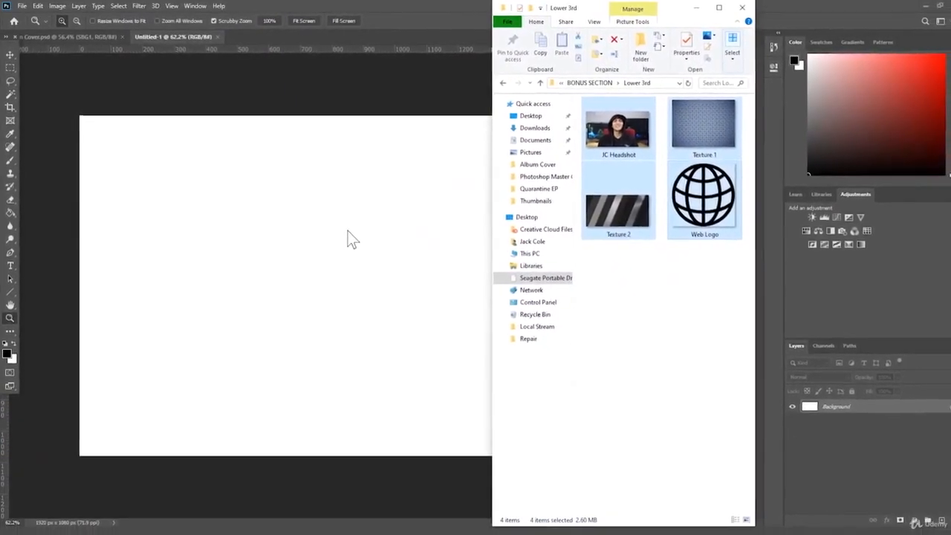
Step: Back in Photoshop, unlock the Background layer so it becomes Layer 0
left_click(340, 274)
left_click_drag(320, 272, 310, 283)
left_click(932, 398)
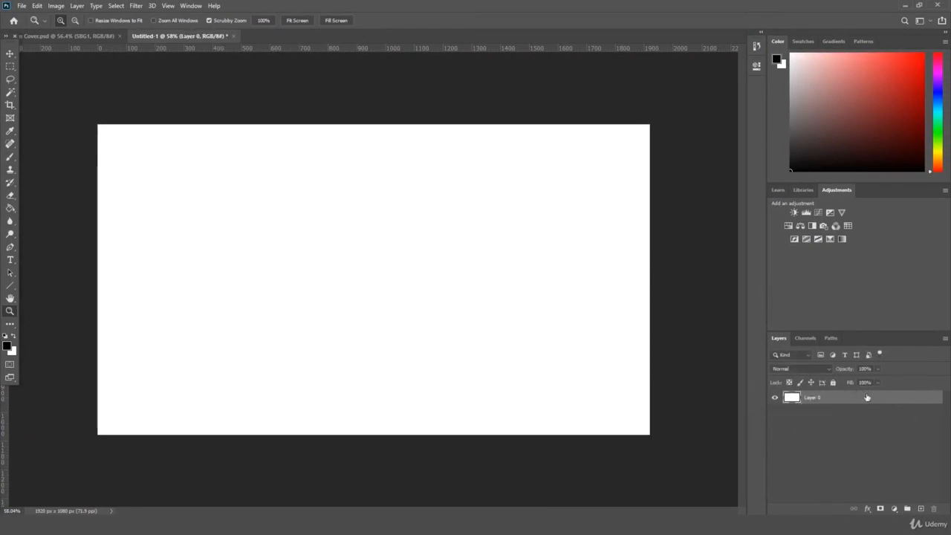
Step: Draw a black rectangle near the bottom-left with the Rectangle Tool
left_click(14, 221)
right_click(13, 221)
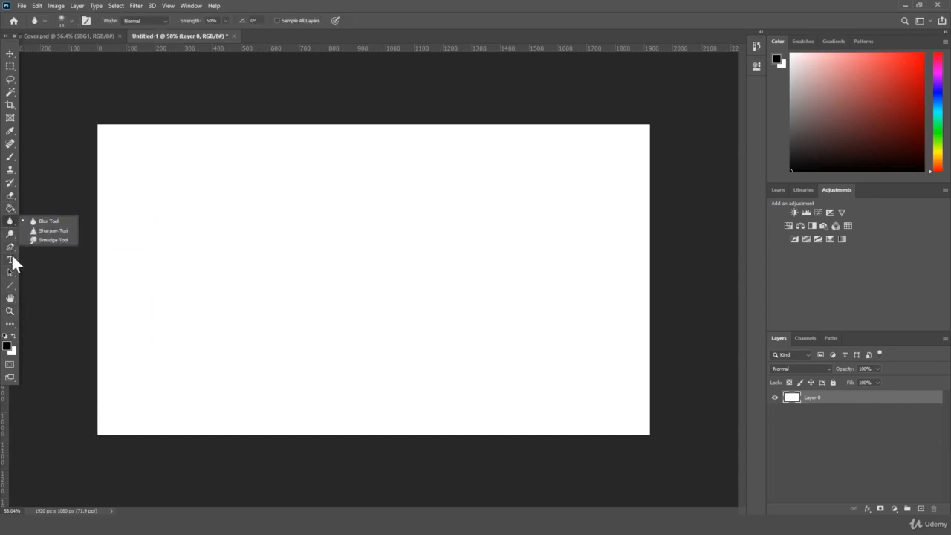
left_click(11, 285)
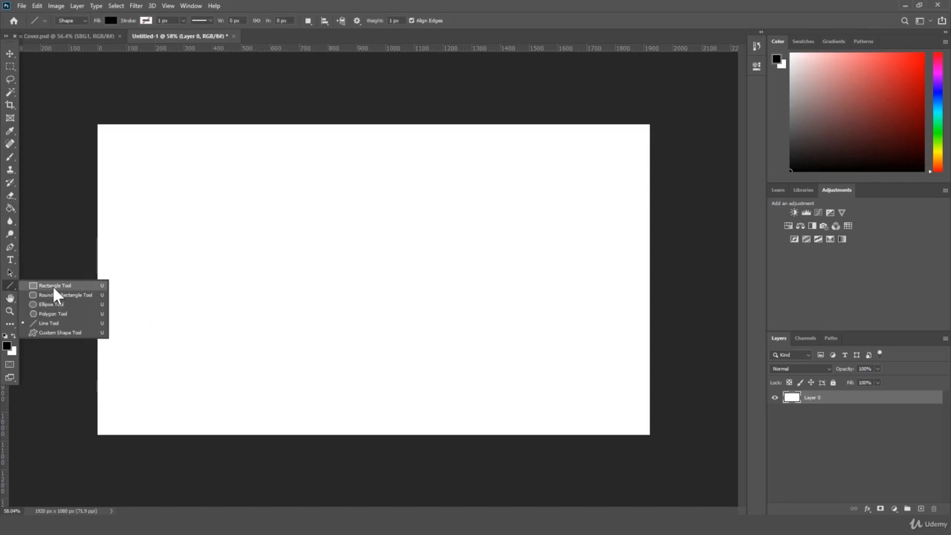
left_click(53, 286)
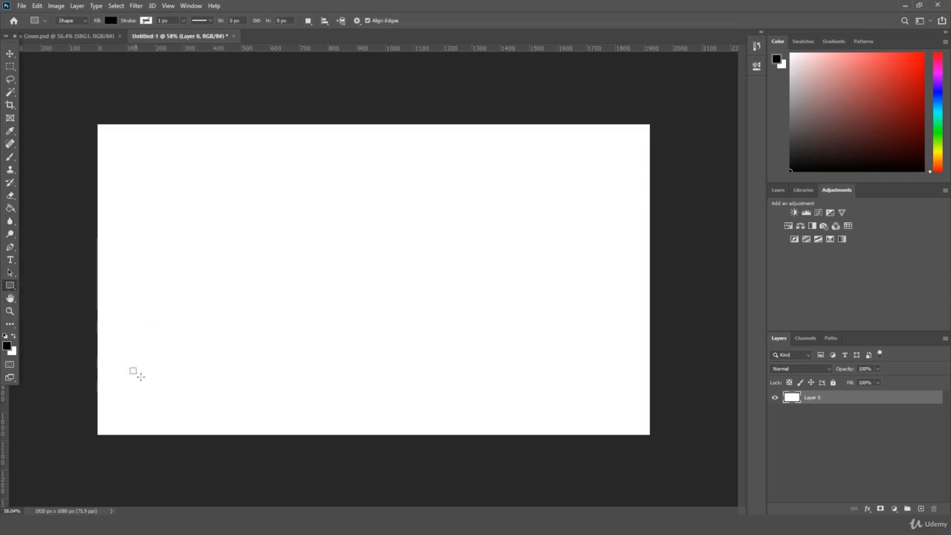
left_click_drag(131, 369, 321, 412)
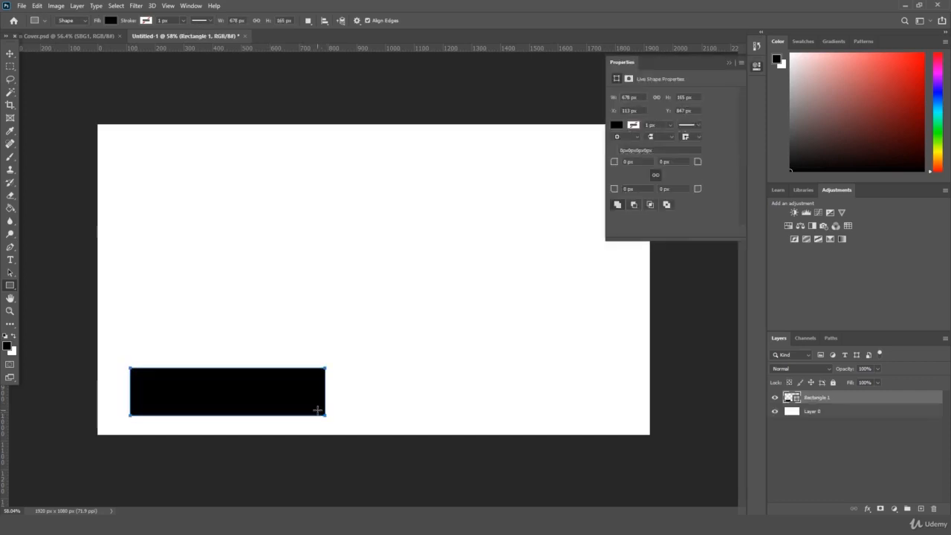
Step: Nudge the black bar slightly left and down with Free Transform
left_click(9, 52)
key("ctrl+t")
left_click_drag(261, 394, 248, 401)
key("Return")
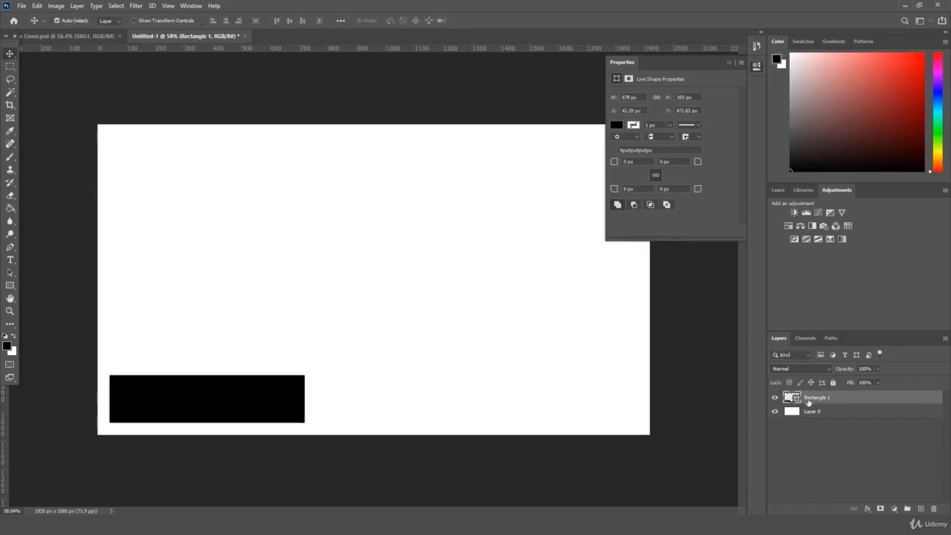
Step: Try a smaller duplicate, delete it, then slightly enlarge the black bar to about 724 px wide
left_click_drag(845, 398, 924, 510)
left_click(728, 63)
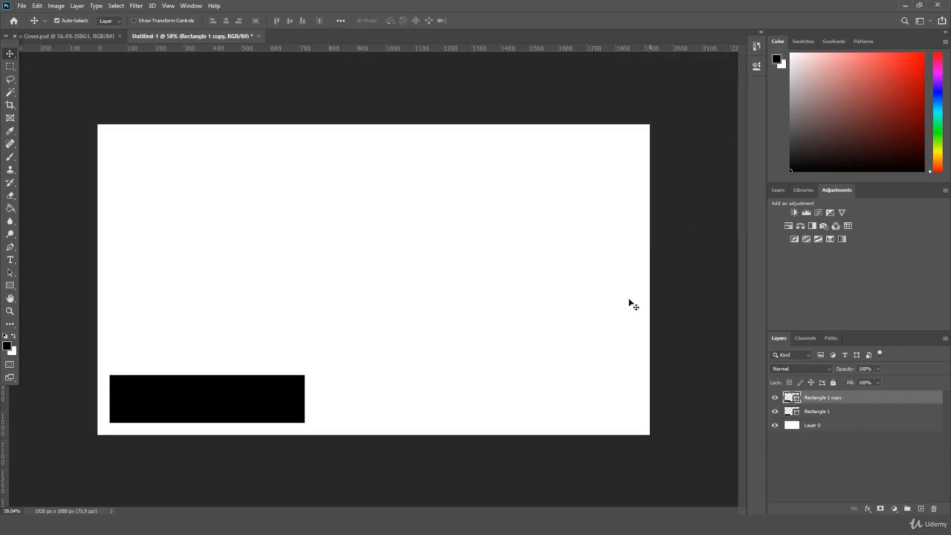
key("ctrl+t")
left_click_drag(206, 421, 207, 392)
left_click_drag(306, 384, 180, 370)
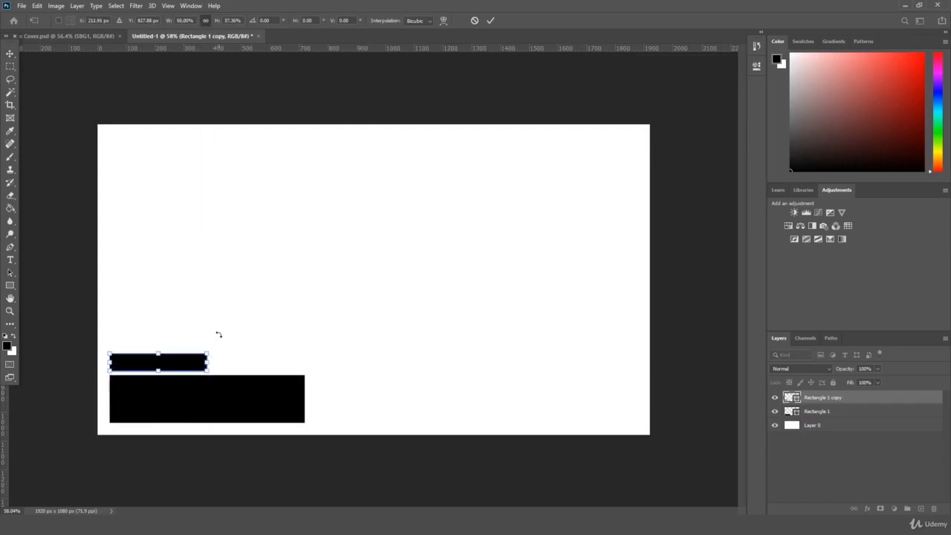
key("Return")
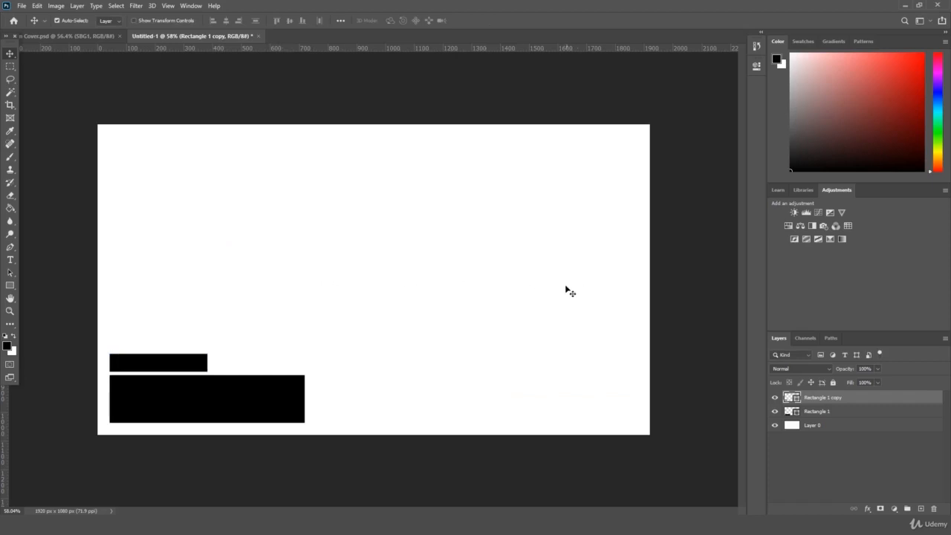
key("Delete")
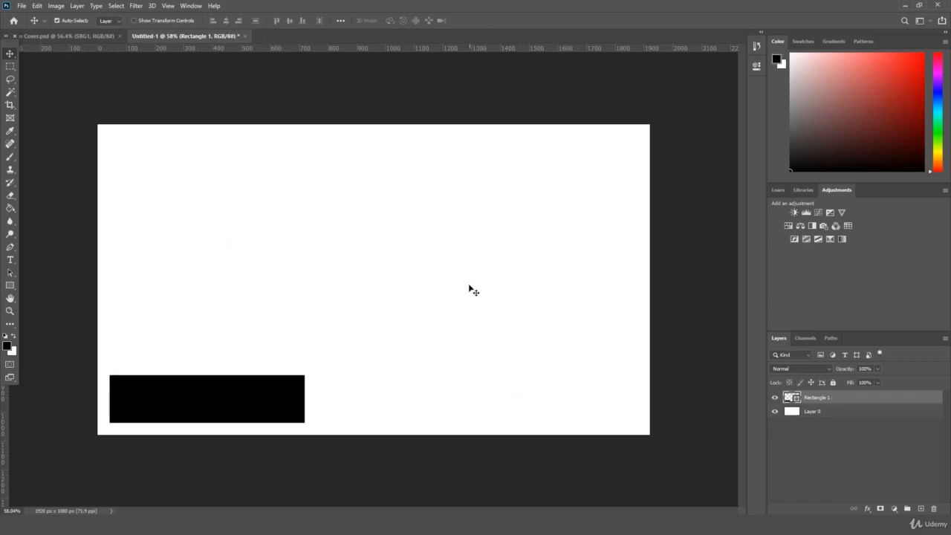
key("ctrl+t")
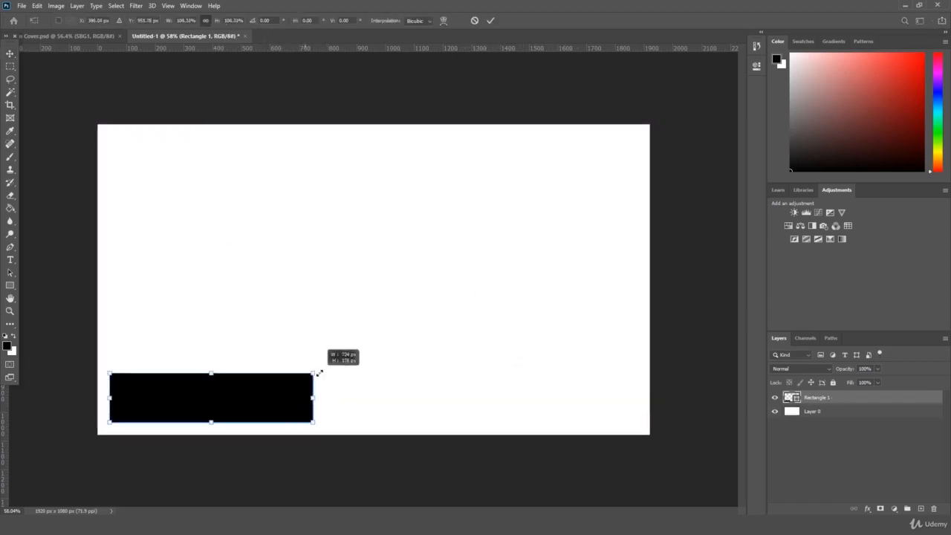
key("Return")
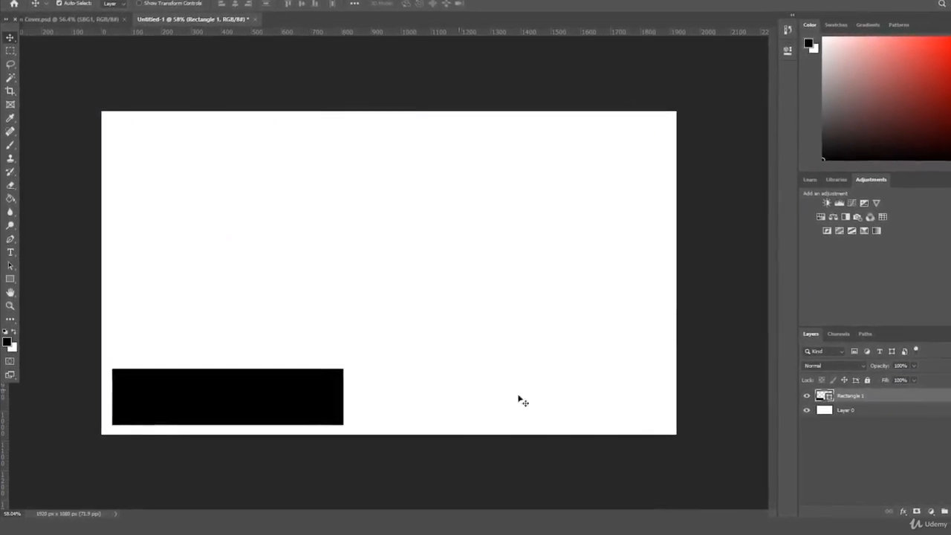
Step: Duplicate the black bar and transform the copy into a square at its left end
left_click_drag(932, 395, 924, 511)
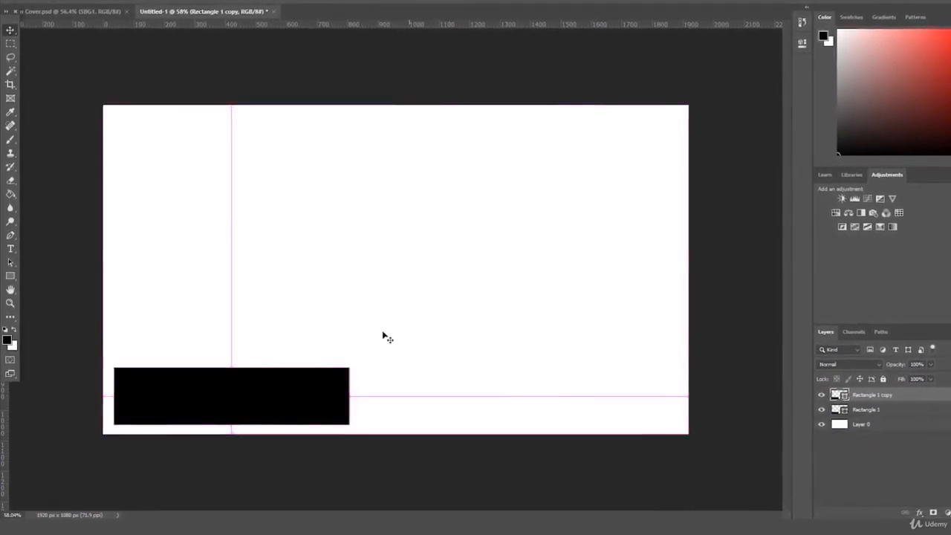
key("ctrl+t")
left_click_drag(346, 396, 158, 364)
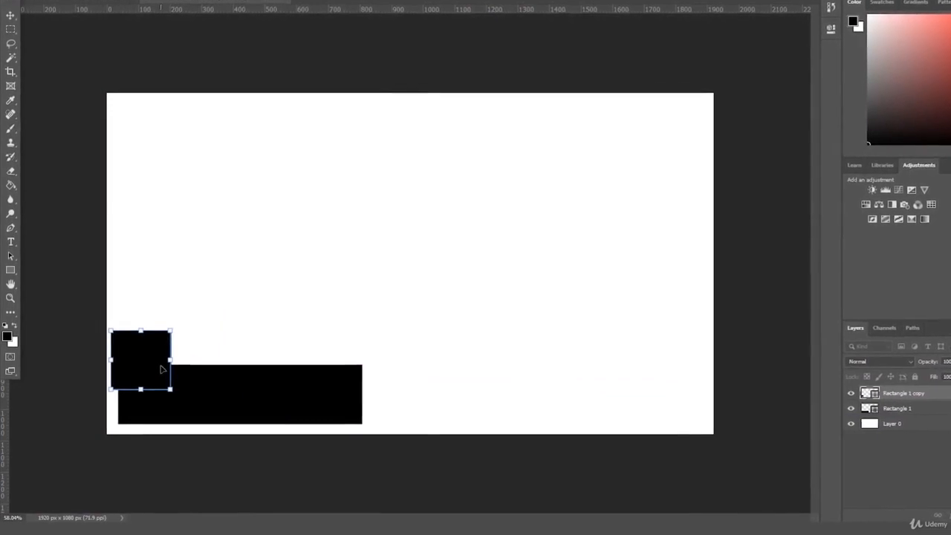
key("Return")
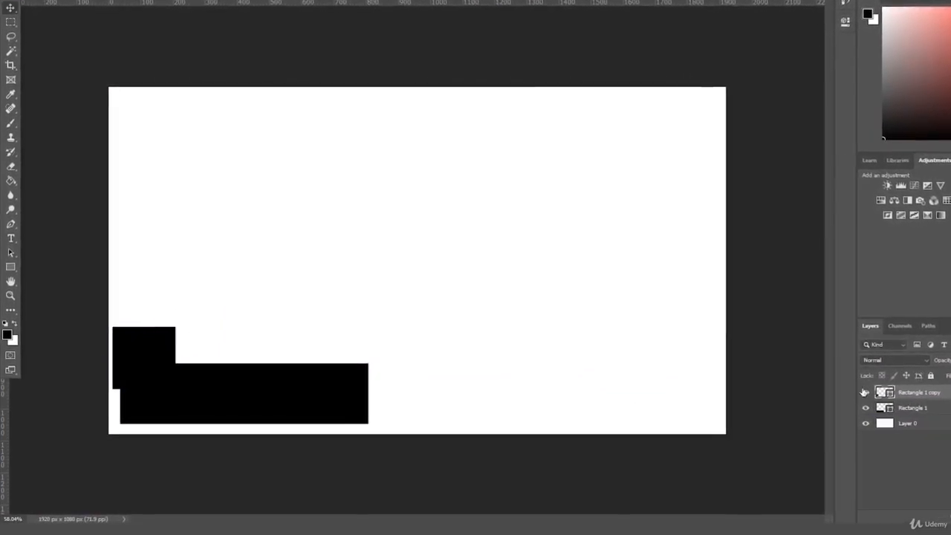
Step: Move the long bar up and to the right
left_click(905, 409)
key("ctrl+t")
left_click_drag(335, 410, 331, 394)
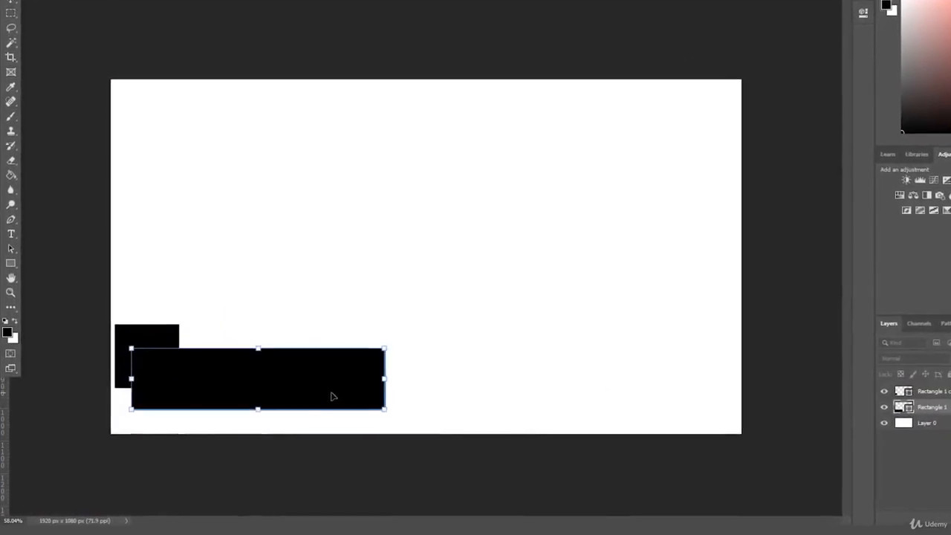
Step: Move both rectangles together down and to the right
left_click(152, 357, "shift")
key("ctrl+t")
key("Return")
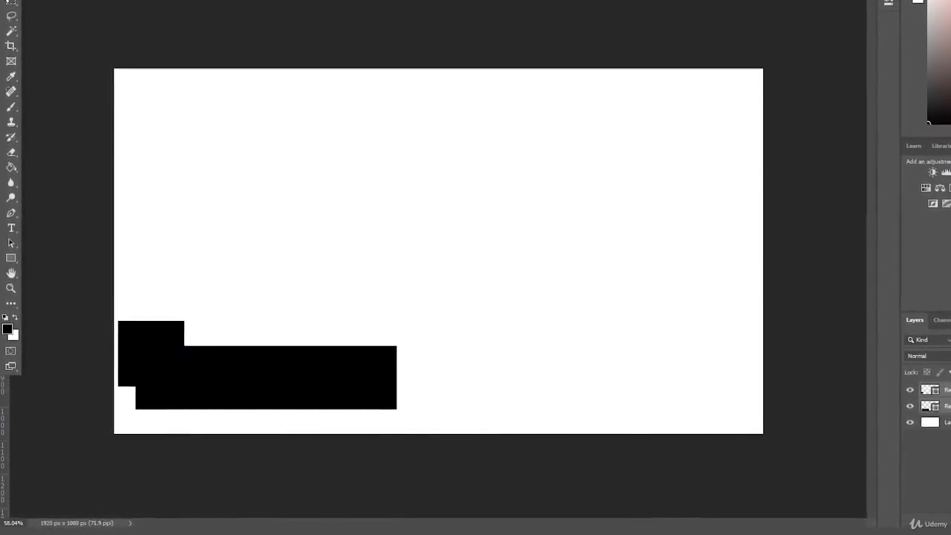
key("ctrl+t")
left_click_drag(321, 351, 333, 364)
key("Return")
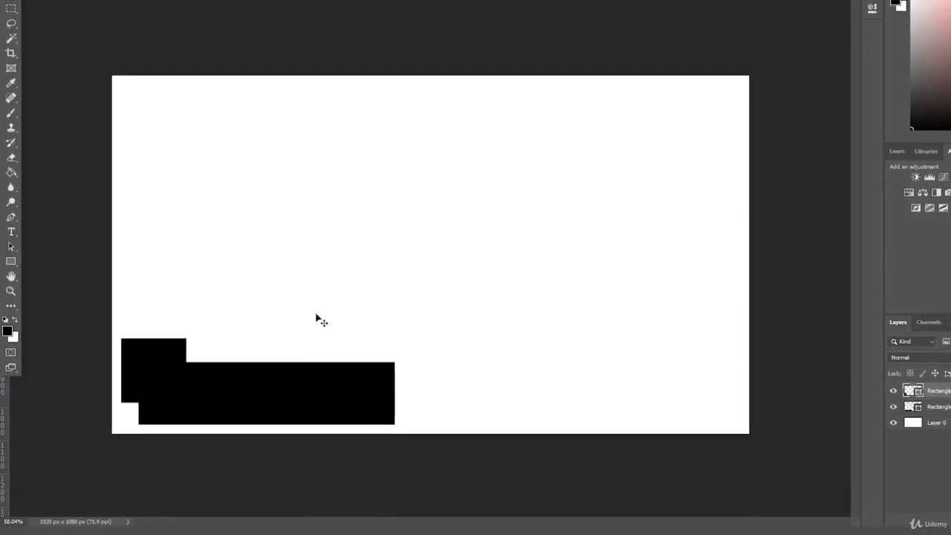
left_click(11, 264)
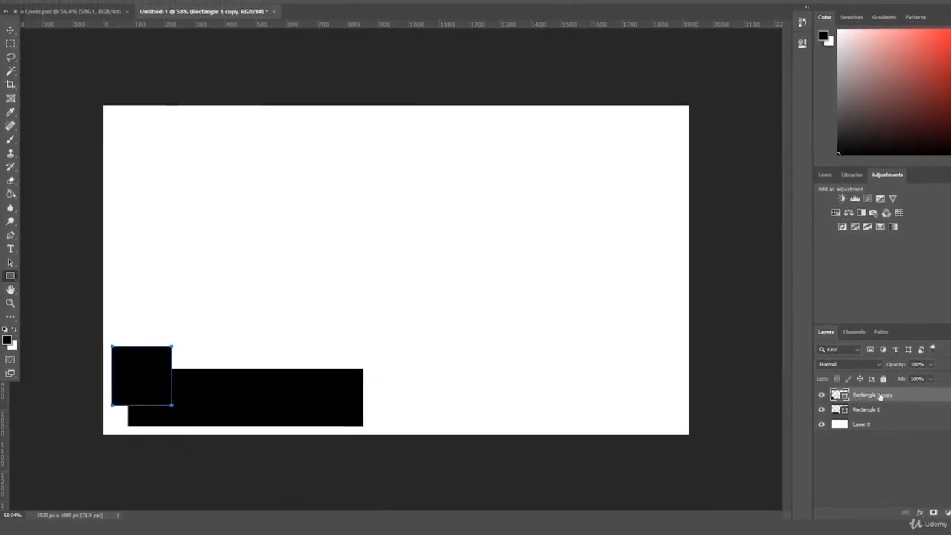
Step: Give the square a dark grey 2c2c2c fill
left_click(111, 3)
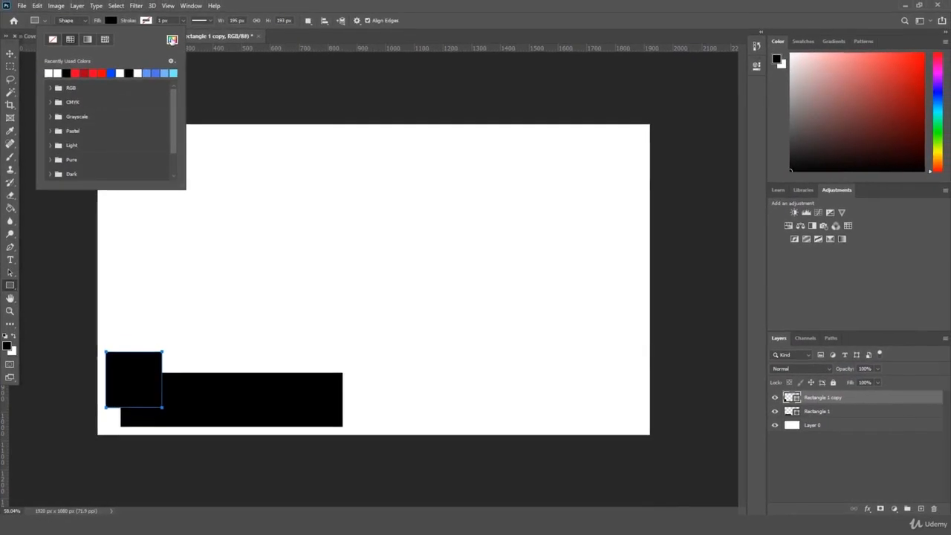
left_click(174, 34)
mouse_move(97, 217)
left_mouse_down()
mouse_move(65, 215)
mouse_move(55, 203)
left_mouse_up()
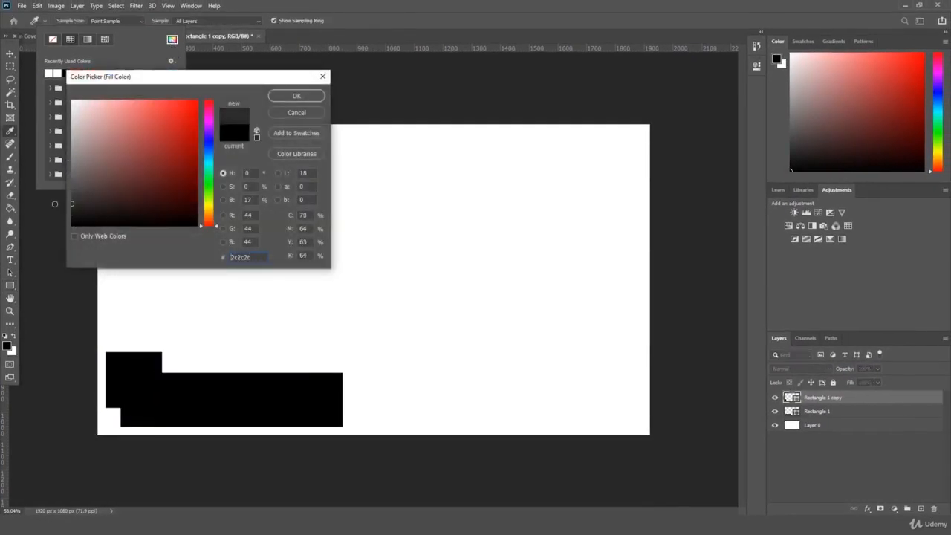
key("Return")
left_click(848, 404)
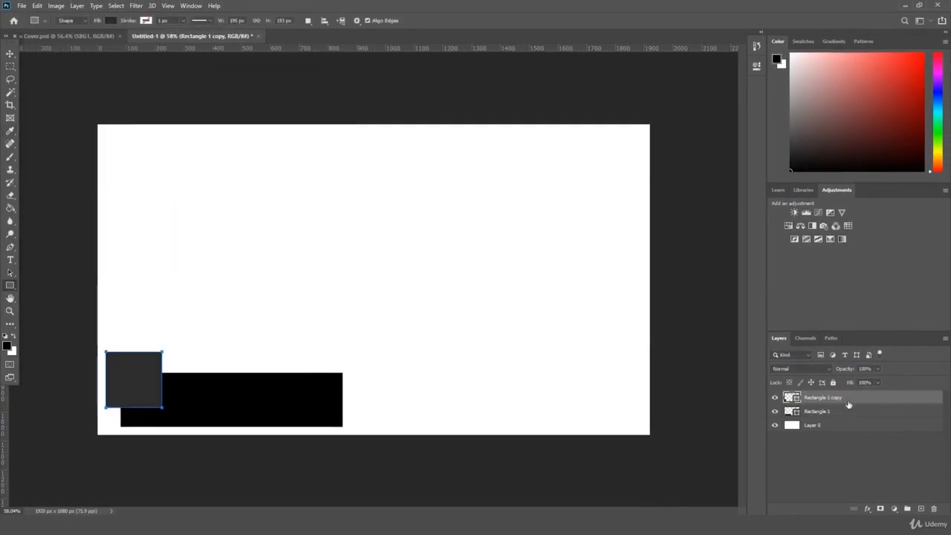
left_click(7, 69)
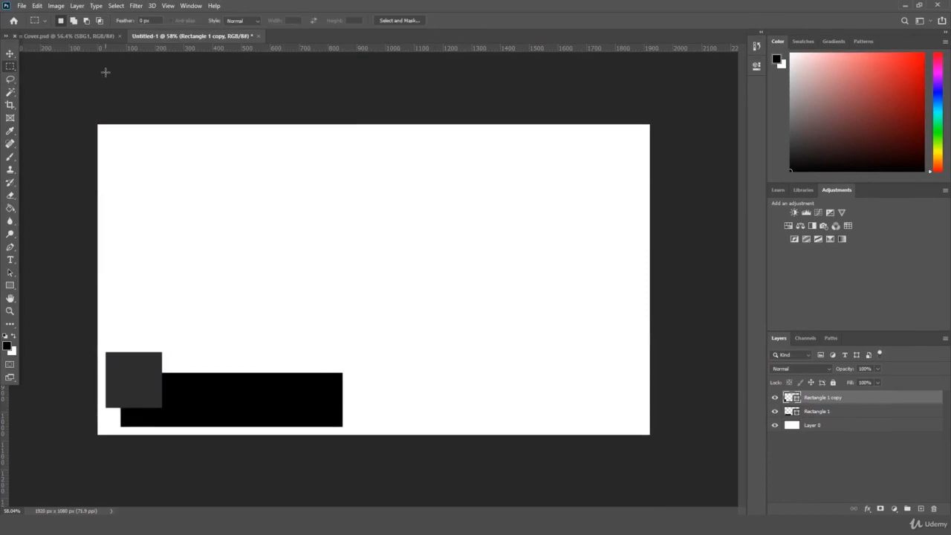
Step: Set the long bar's fill to near-black 0d0d0d
left_click(830, 412)
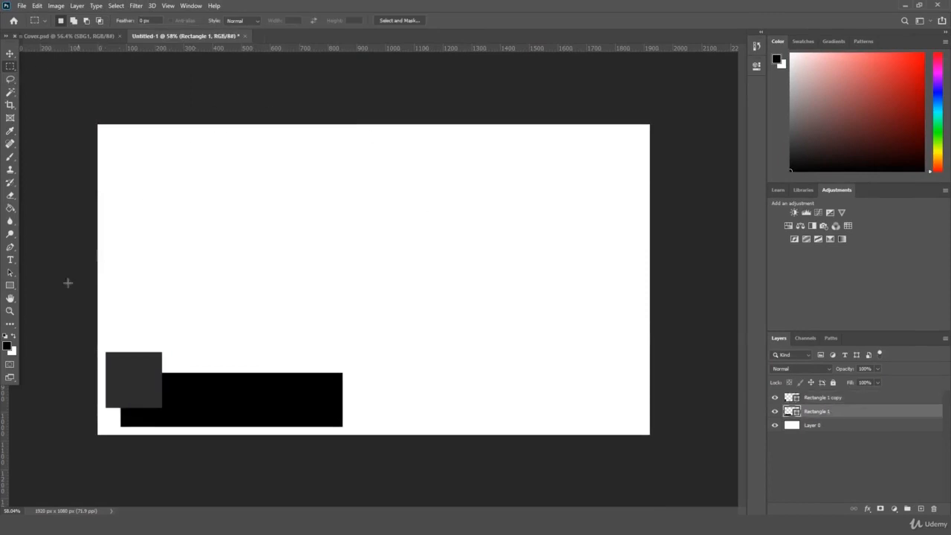
left_click(10, 286)
left_click(110, 20)
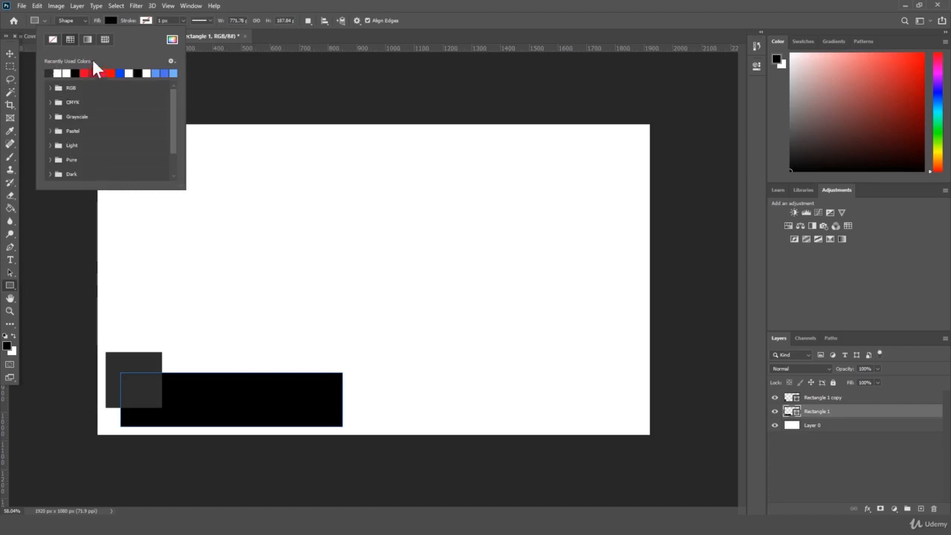
left_click(171, 40)
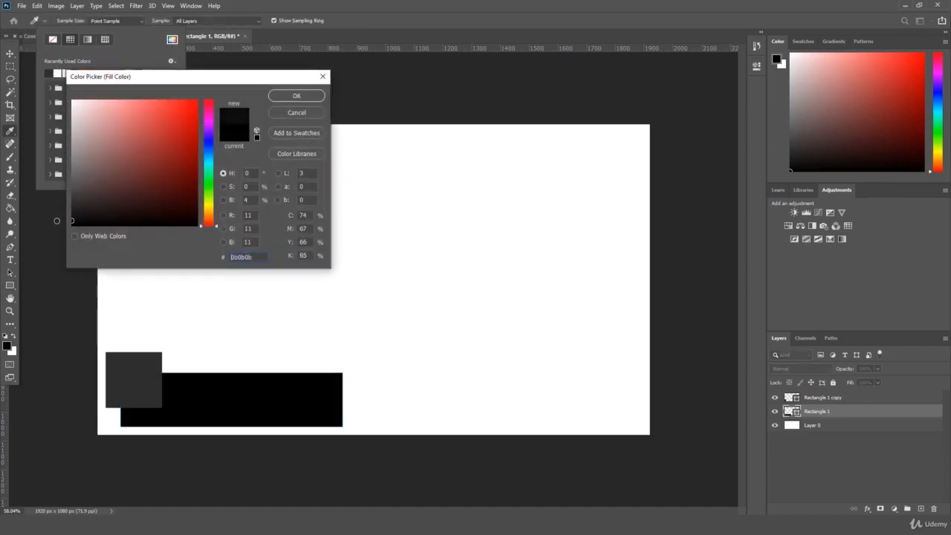
key("Return")
left_click(801, 473)
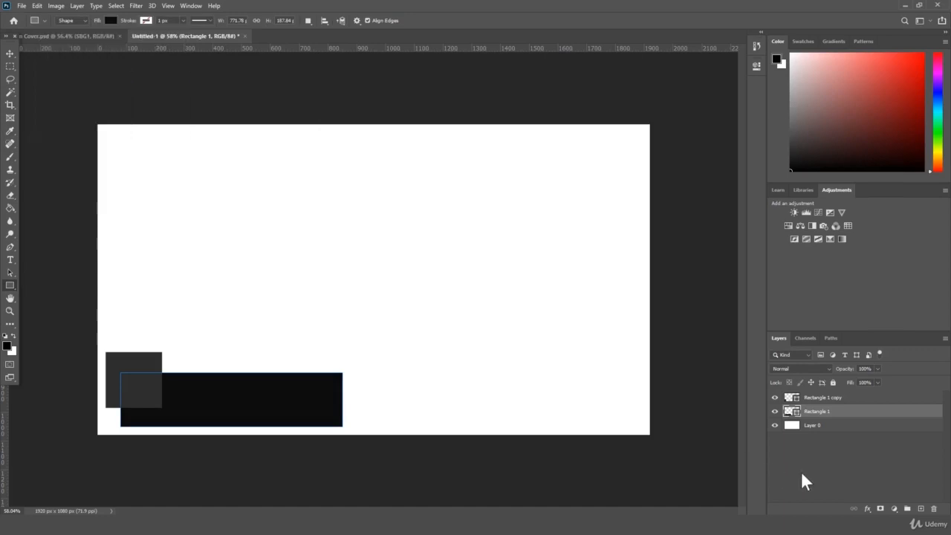
left_click(9, 310)
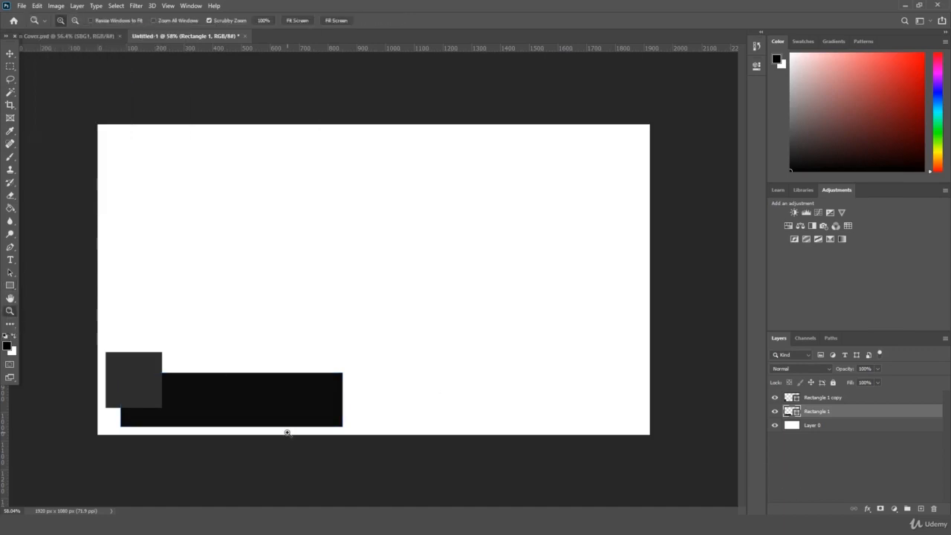
mouse_move(108, 515)
left_click(74, 482)
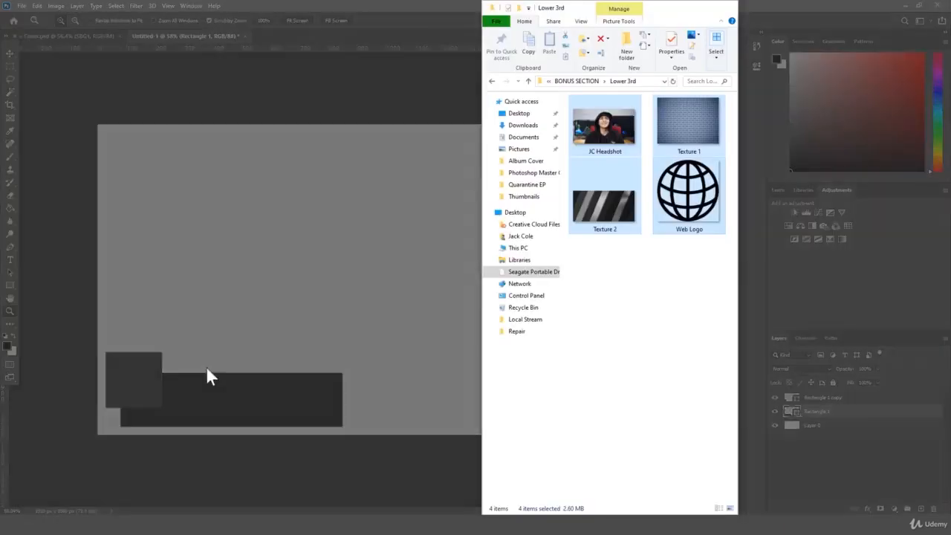
left_click_drag(692, 303, 613, 131)
left_click(624, 275)
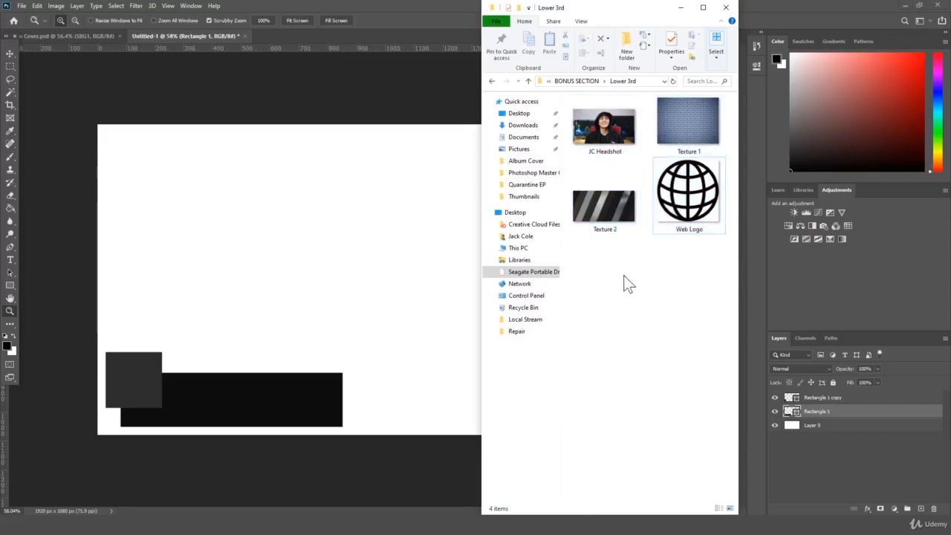
left_click(341, 261)
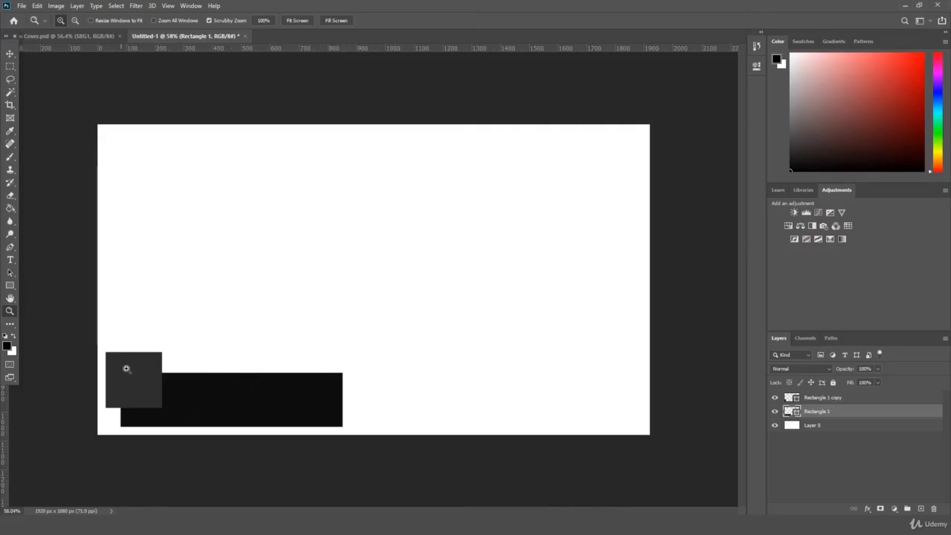
Step: Scale Rectangle 1 copy to 79.46% over the bar's left end; close the Cover Art and RAW windows
left_click_drag(126, 368, 151, 360)
scroll(151, 360, "down", 3)
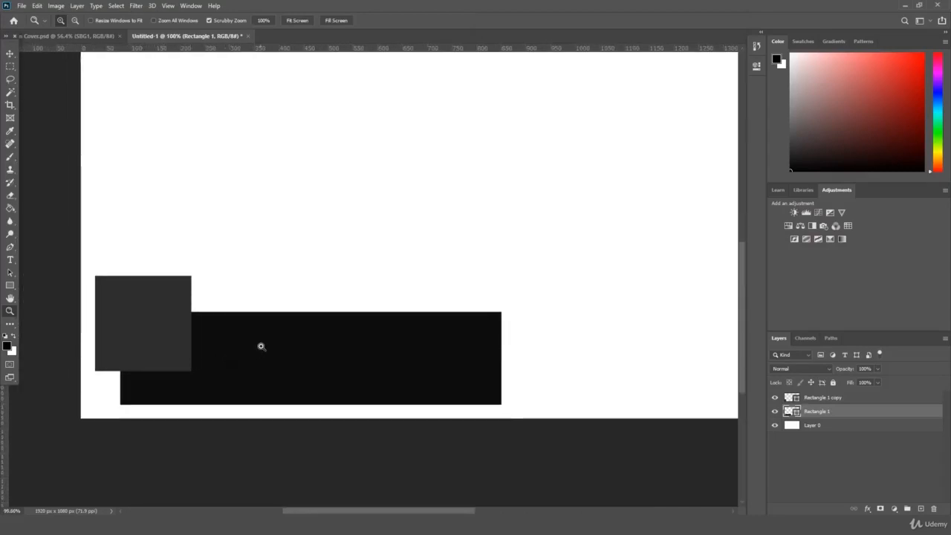
left_click_drag(261, 346, 258, 350)
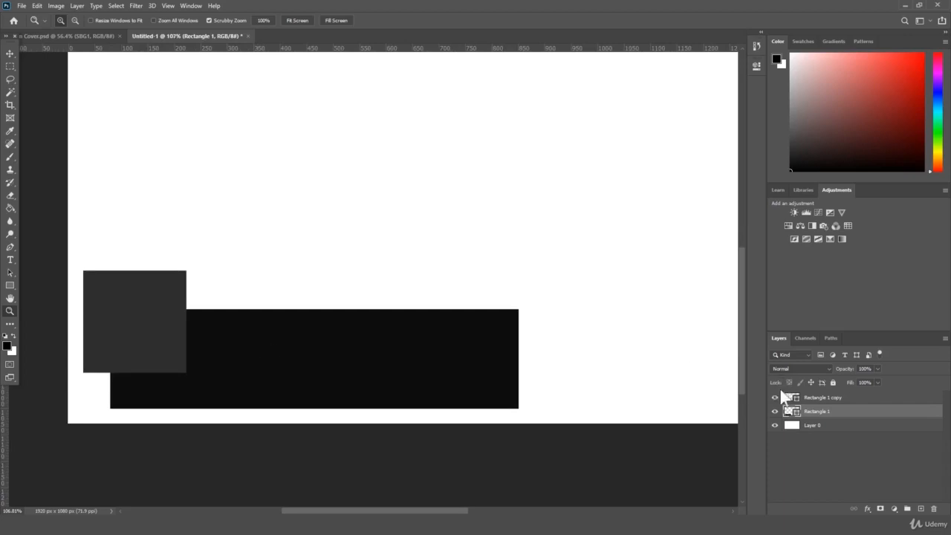
left_click(847, 399)
key("ctrl+t")
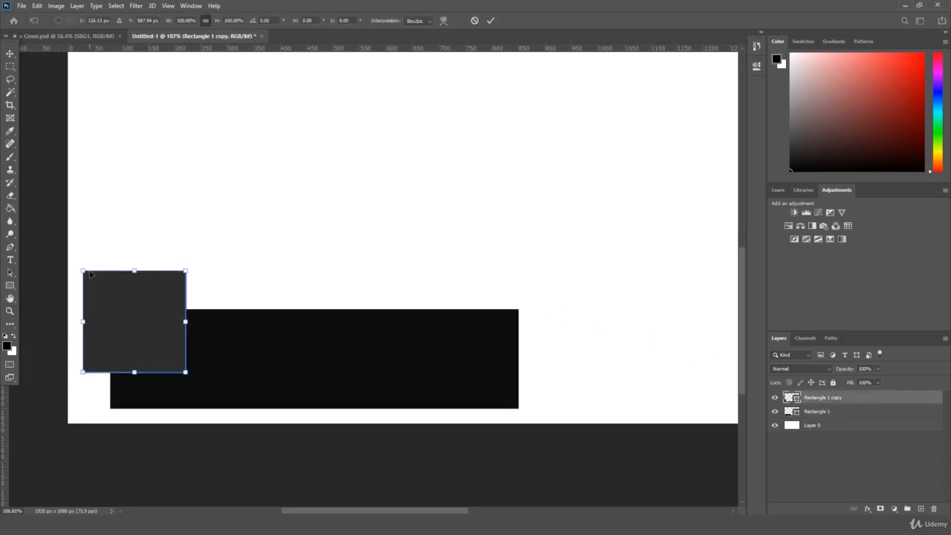
left_click_drag(90, 275, 111, 294)
left_click_drag(148, 320, 127, 311)
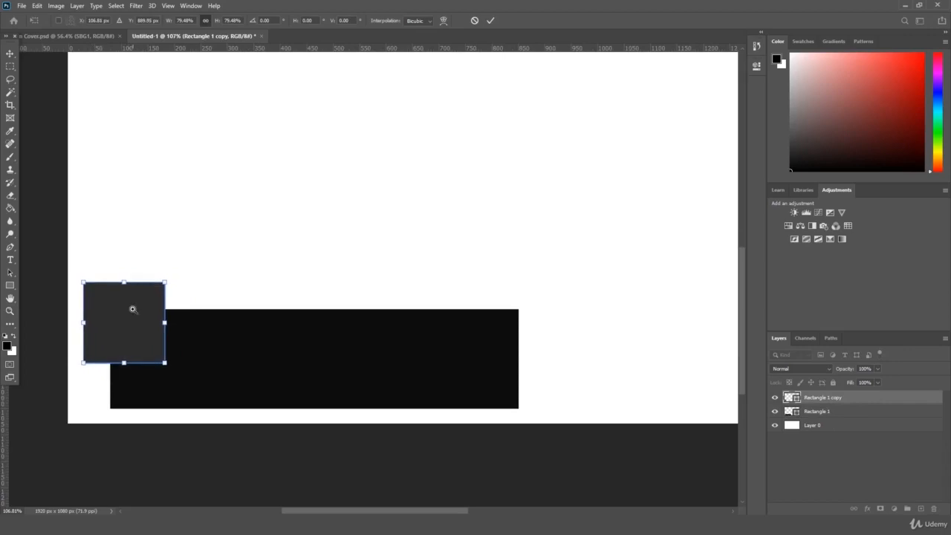
key("Return")
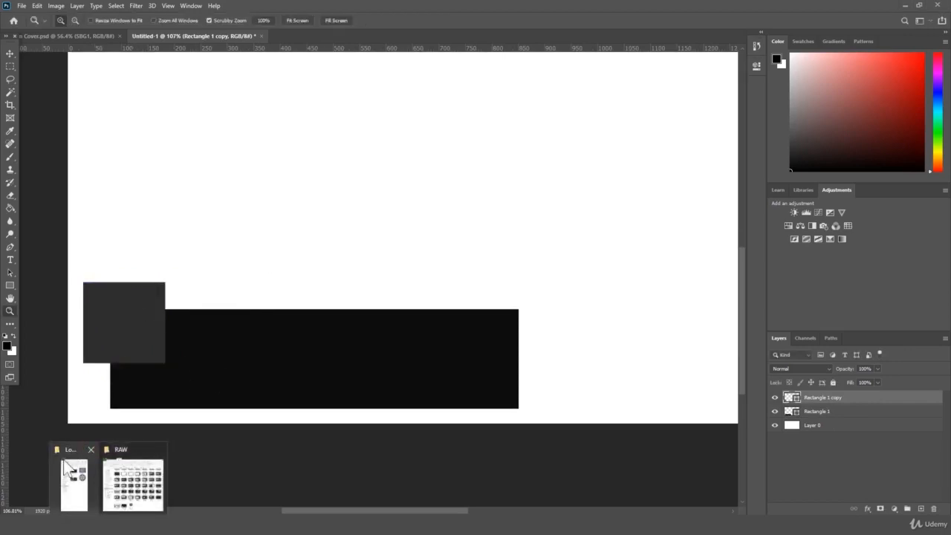
left_click(92, 449)
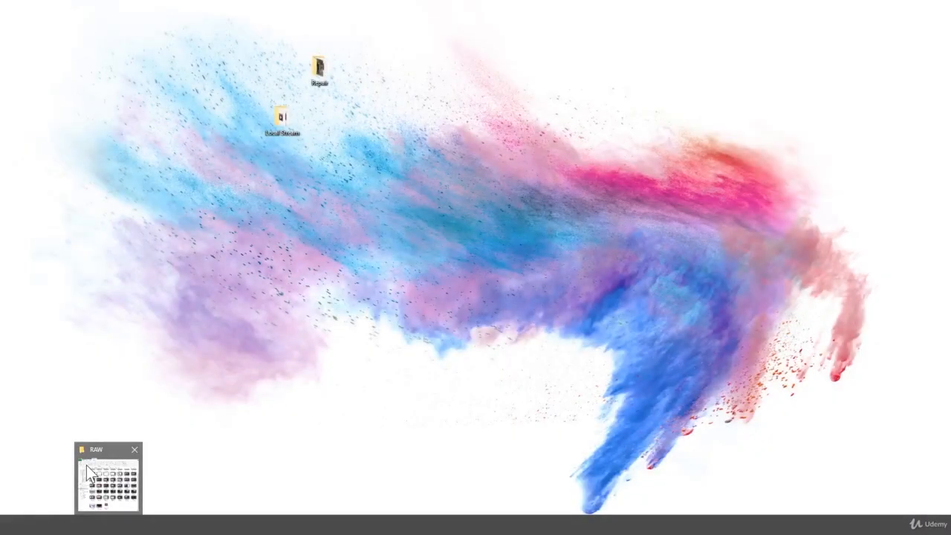
left_click(137, 449)
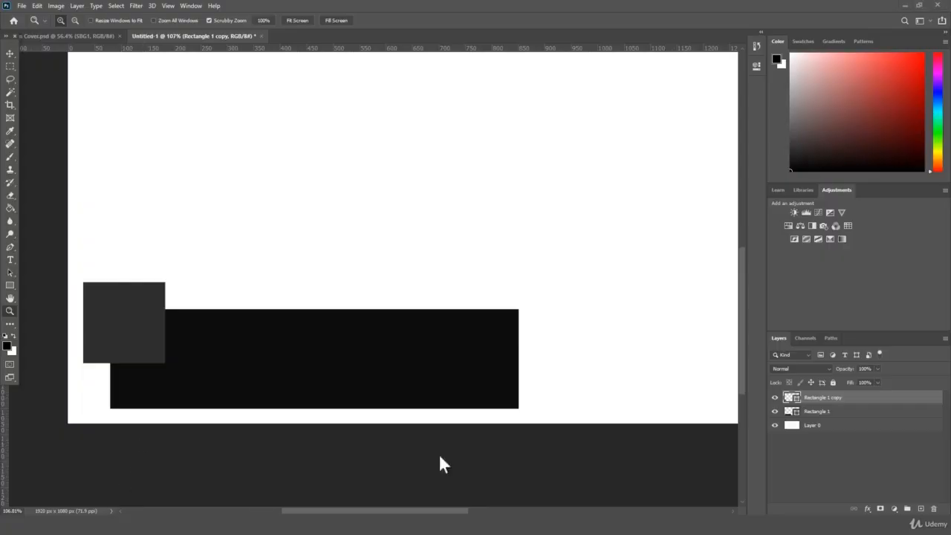
Step: Browse to Seagate Portable Drive > Photoshop Master Class > BONUS SECTION > Lower 3rd and drag JC Headshot into the document
key("super+e")
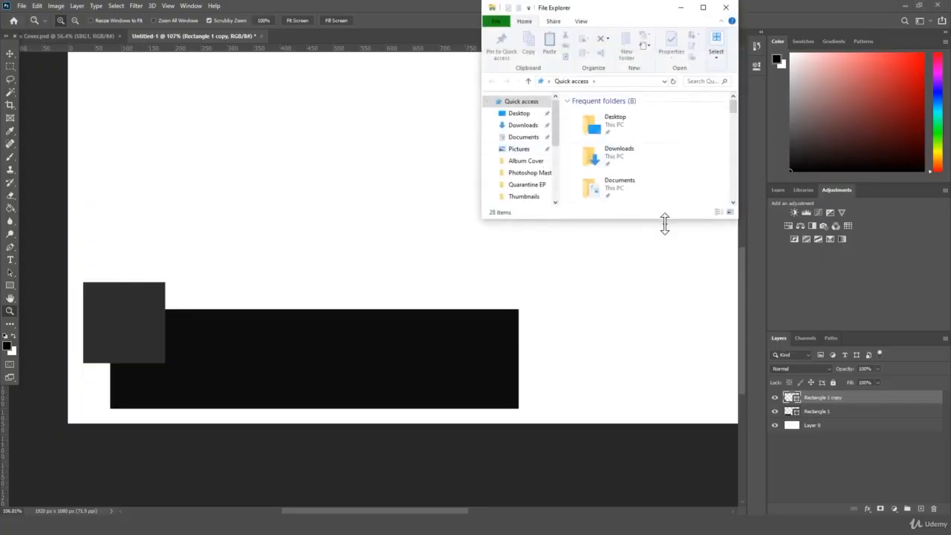
left_click_drag(664, 224, 664, 514)
left_click(534, 272)
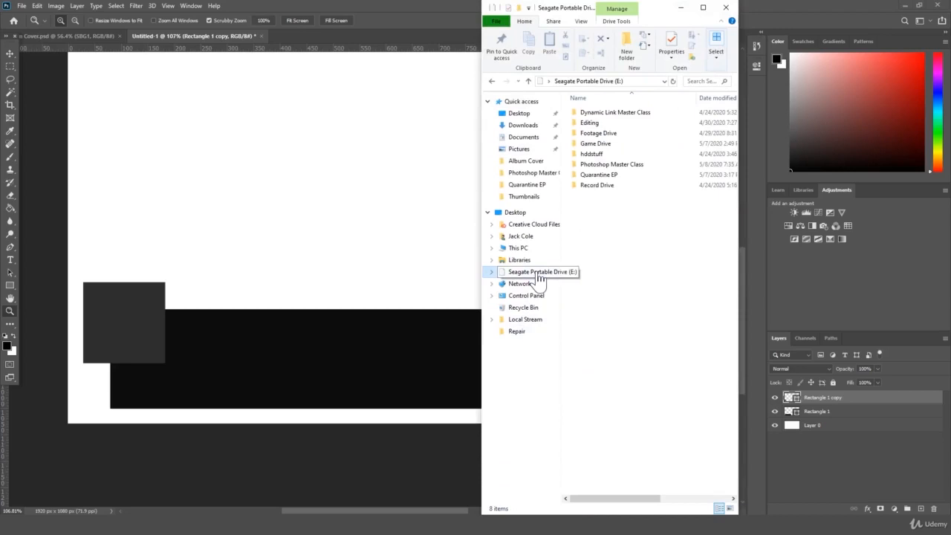
double_click(607, 165)
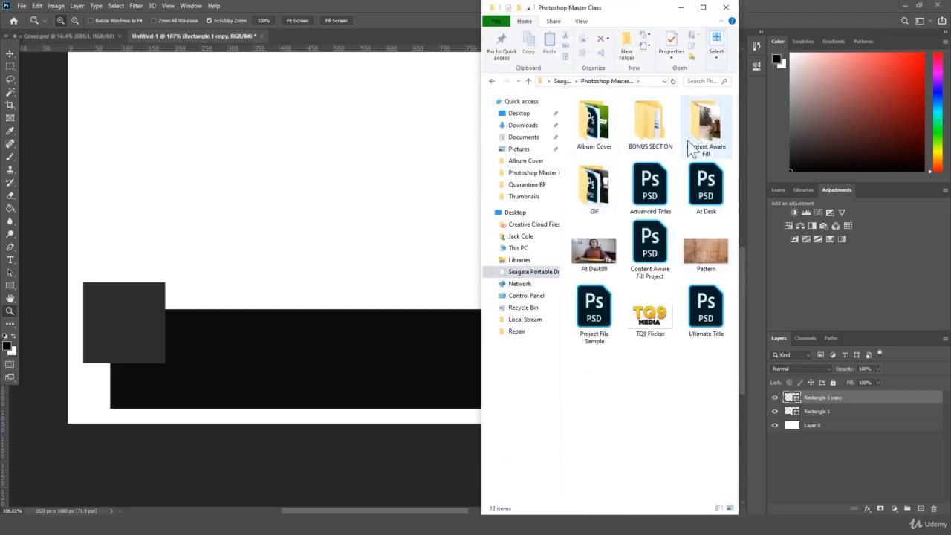
double_click(635, 125)
double_click(602, 112)
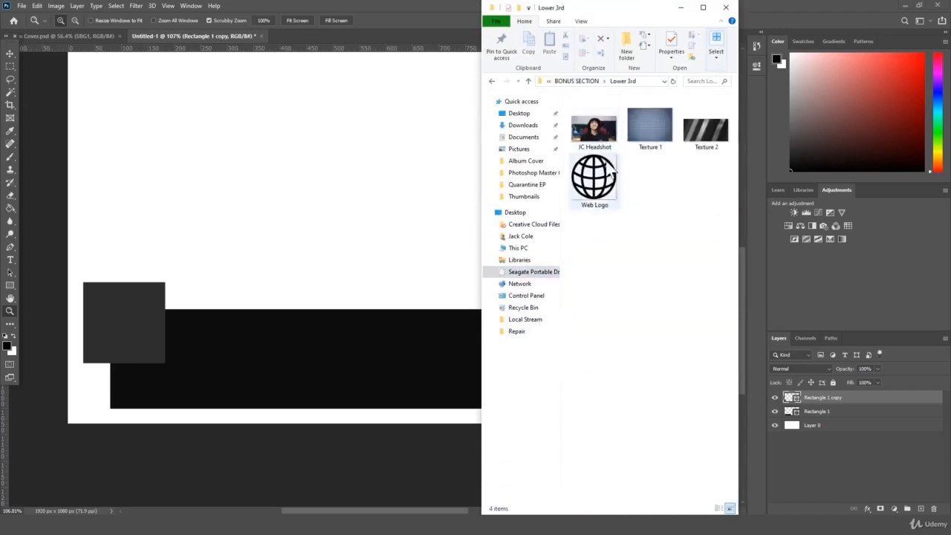
scroll(613, 173, "up", 3)
left_click_drag(655, 119, 215, 323)
Step: Fit the canvas in view and commit the placed JC Headshot image
key("ctrl+0")
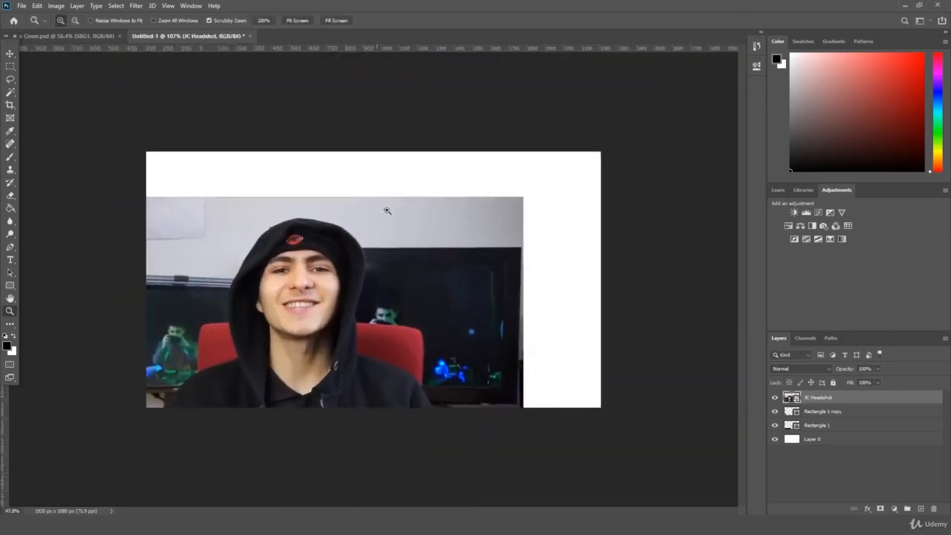
key("ctrl+t")
left_click_drag(361, 238, 442, 197)
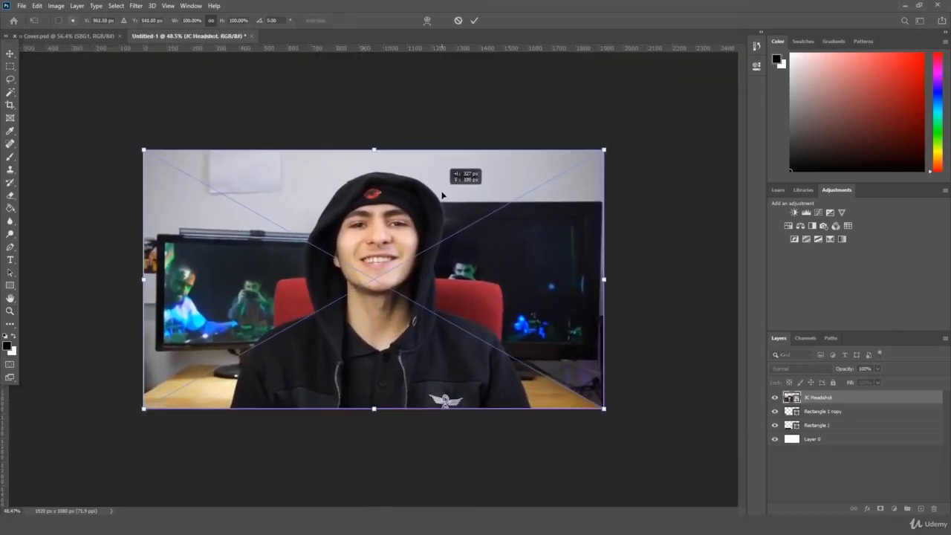
key("Return")
Step: Scale the headshot down to about 27.5% and move it toward the bottom-left
key("z")
key("ctrl+t")
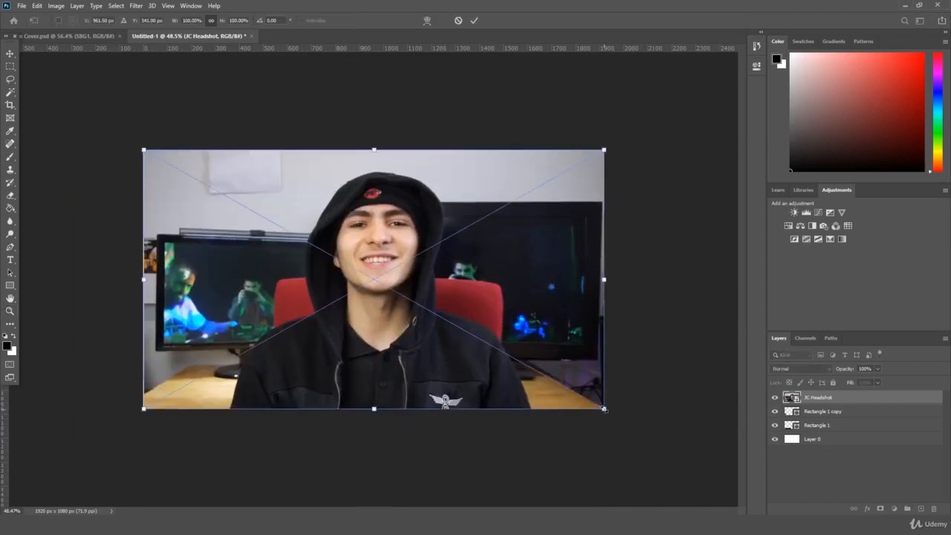
left_click_drag(604, 407, 269, 221)
left_click_drag(242, 184, 211, 371)
key("Return")
Step: Reposition the scaled headshot to the centre of the canvas
left_click_drag(386, 307, 417, 302)
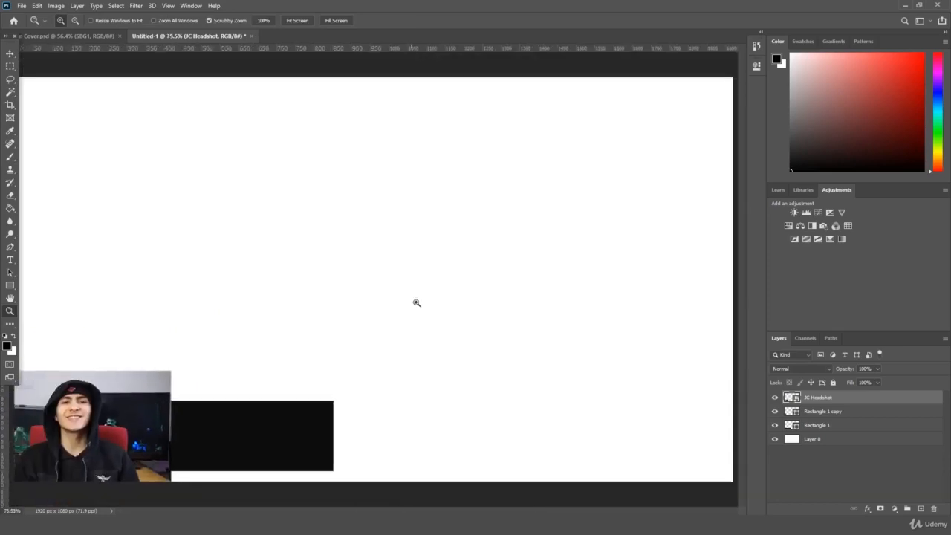
key("ctrl+t")
left_click_drag(97, 416, 349, 251)
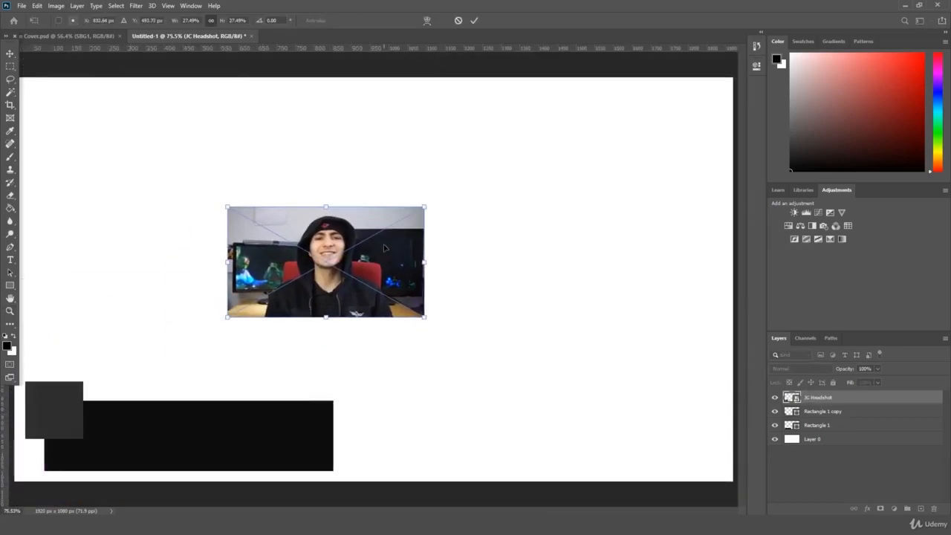
key("Return")
left_click(10, 67)
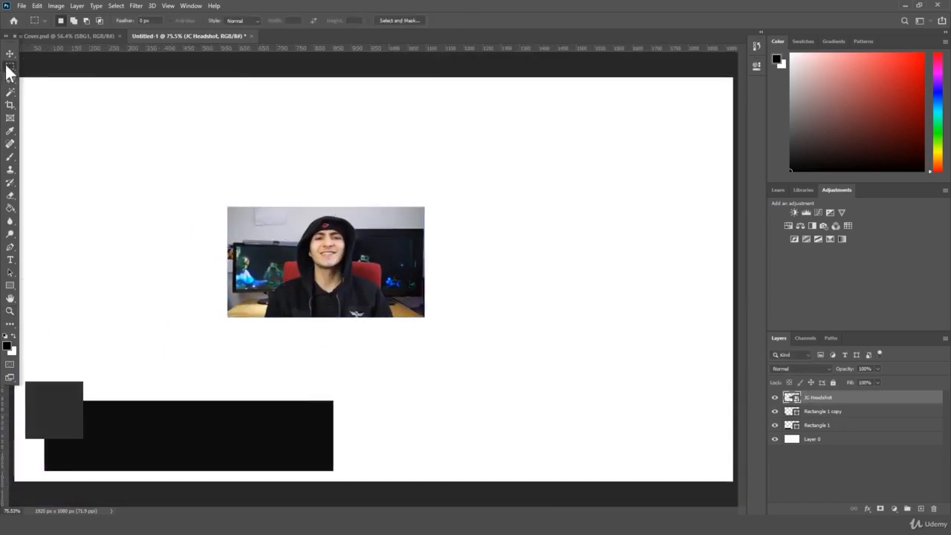
Step: Copy a square selection around the face and paste it into a new layer, Layer 1
left_click_drag(11, 68, 54, 77)
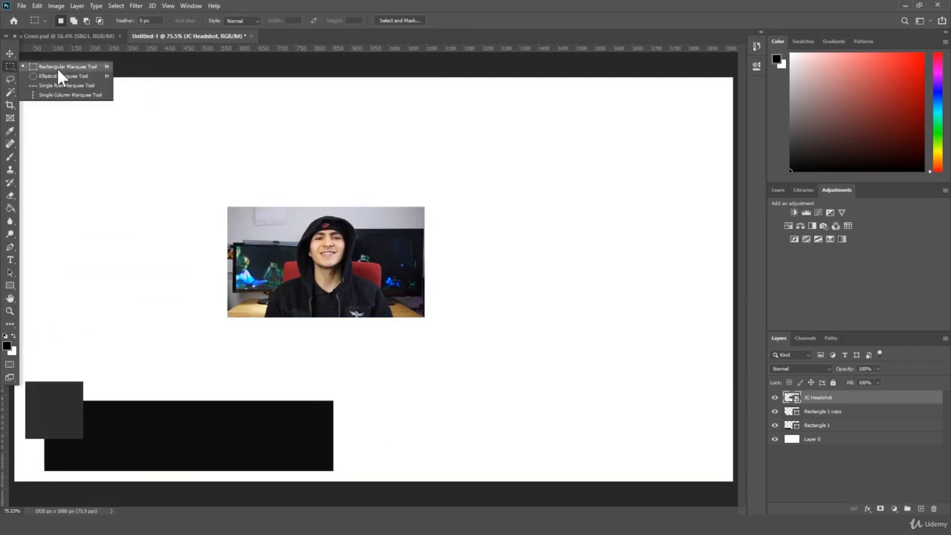
left_click(58, 70)
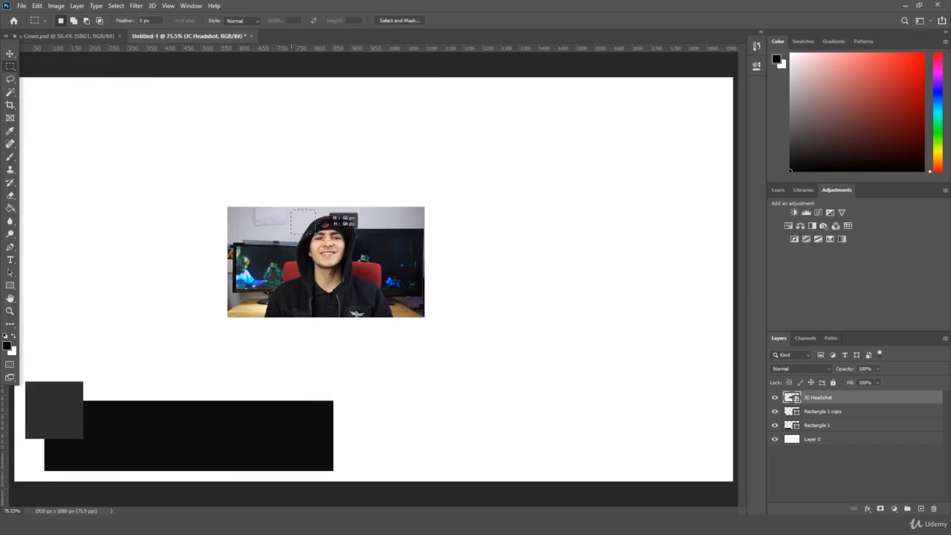
left_click_drag(387, 288, 361, 276)
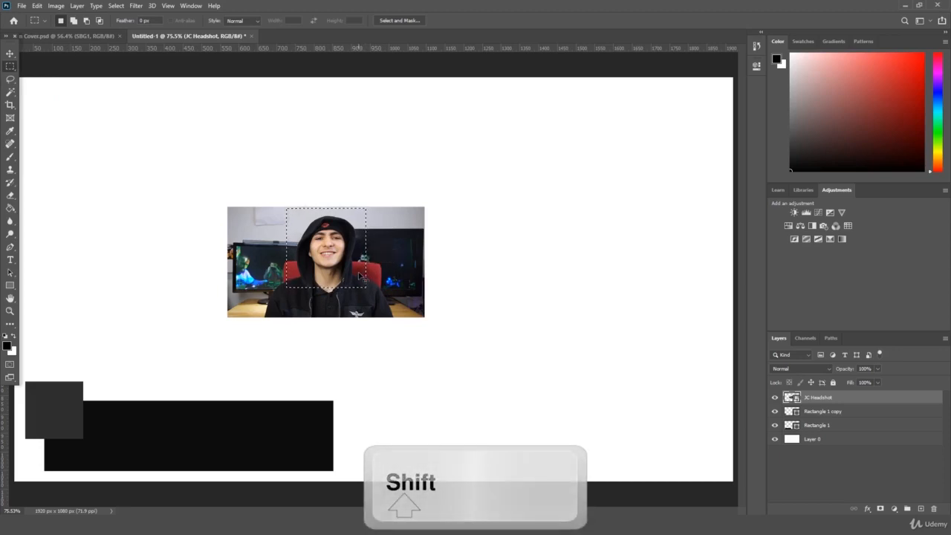
key("ctrl+c")
key("ctrl+v")
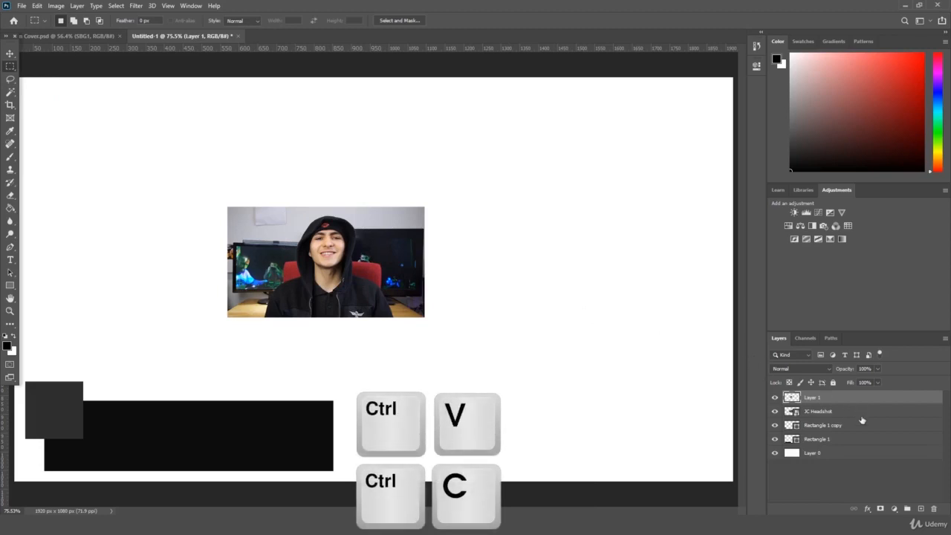
Step: Delete the full-size JC Headshot layer
left_click(827, 414)
left_click(817, 400)
left_click(775, 412)
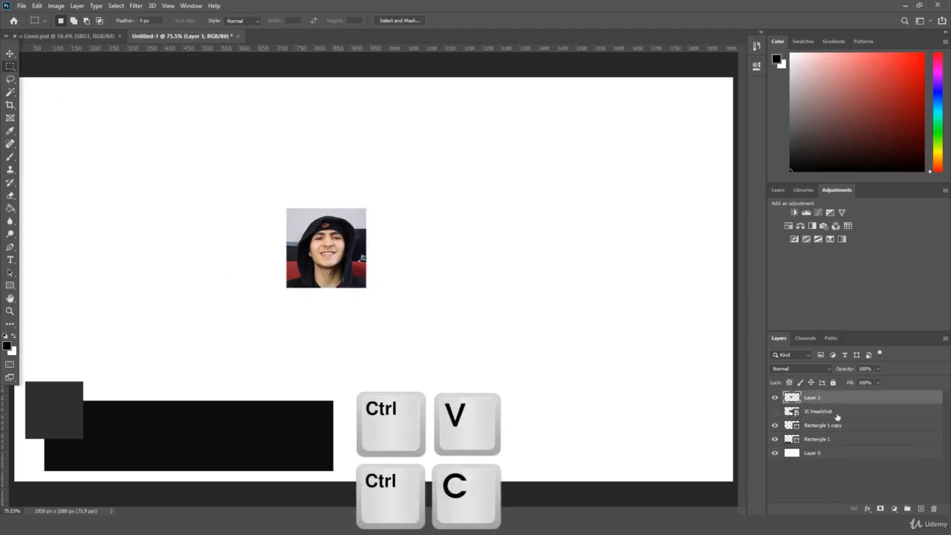
left_click(836, 415)
key("Delete")
Step: Shrink the Layer 1 face crop and fit it onto the dark grey square
left_click(816, 400)
key("ctrl+t")
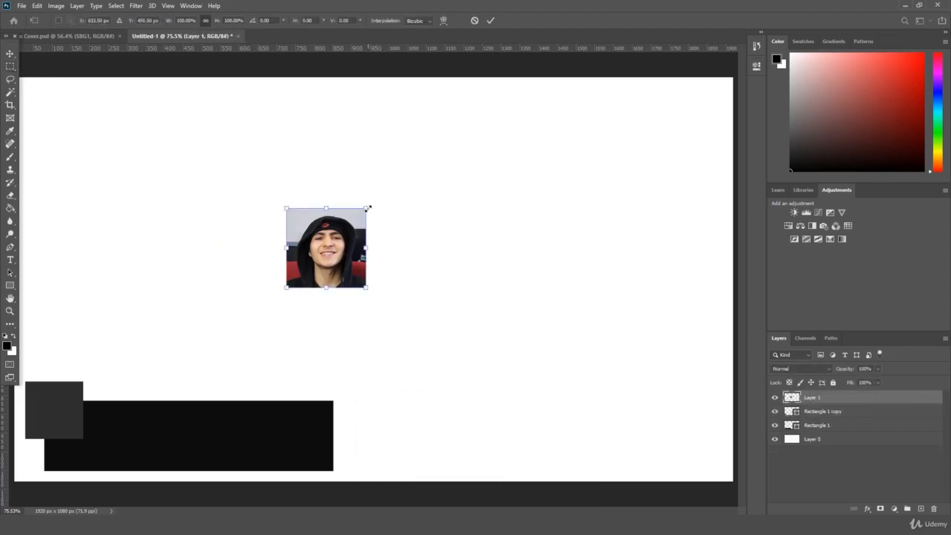
left_click_drag(368, 205, 63, 409)
key("Return")
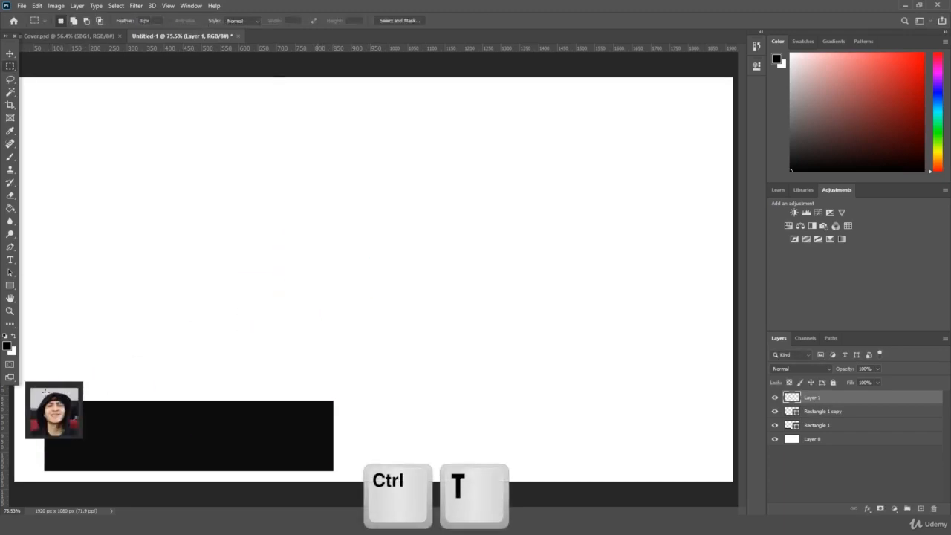
Step: Enlarge the headshot to about 107% and nudge it left inside its dark square frame
left_click(9, 312)
left_click_drag(84, 425, 153, 406)
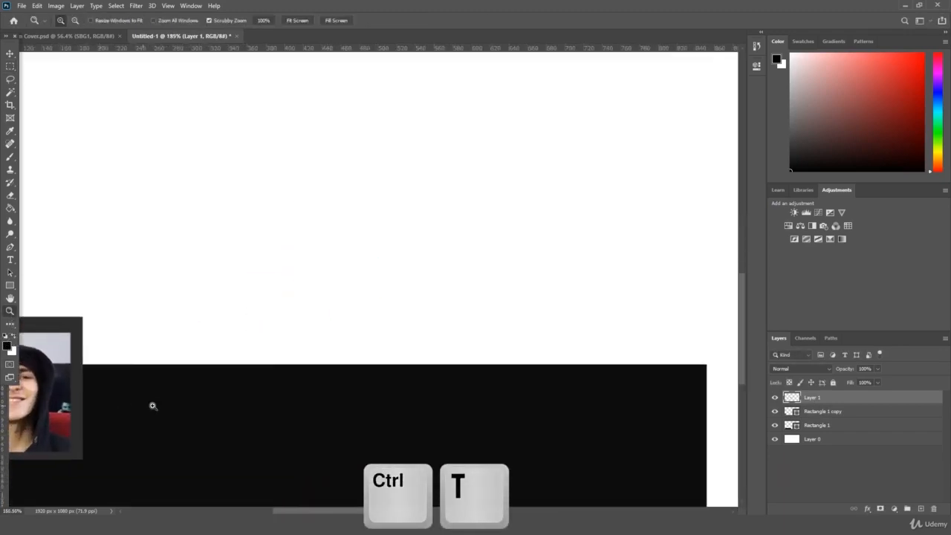
left_click_drag(329, 511, 286, 511)
scroll(282, 346, "down", 2)
key("ctrl+t")
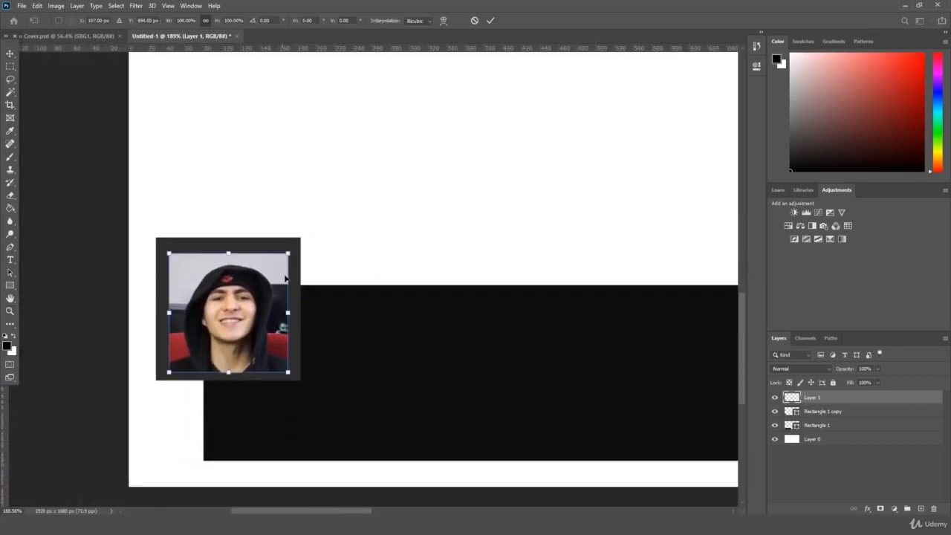
left_click_drag(288, 254, 297, 243)
left_click_drag(272, 281, 264, 284)
key("Return")
Step: Zoom in on the framed headshot and fine-tune its size so it fills the frame evenly
left_click_drag(322, 342, 268, 338)
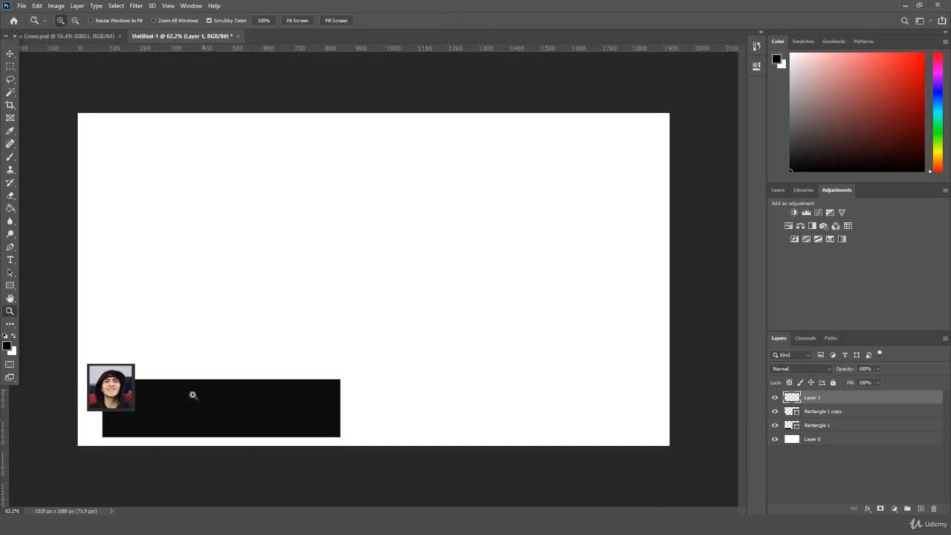
left_click_drag(85, 389, 208, 362)
key("ctrl+t")
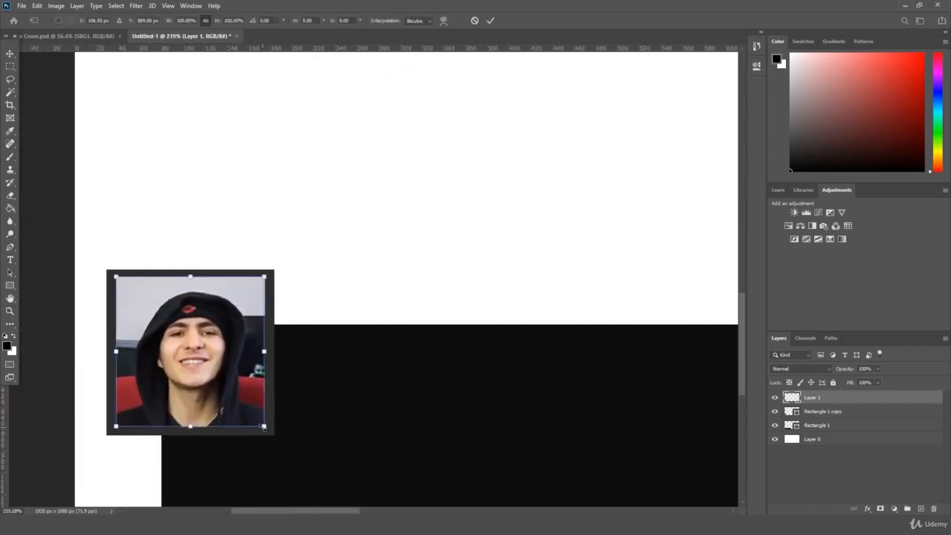
left_click_drag(264, 426, 265, 429)
key("Return")
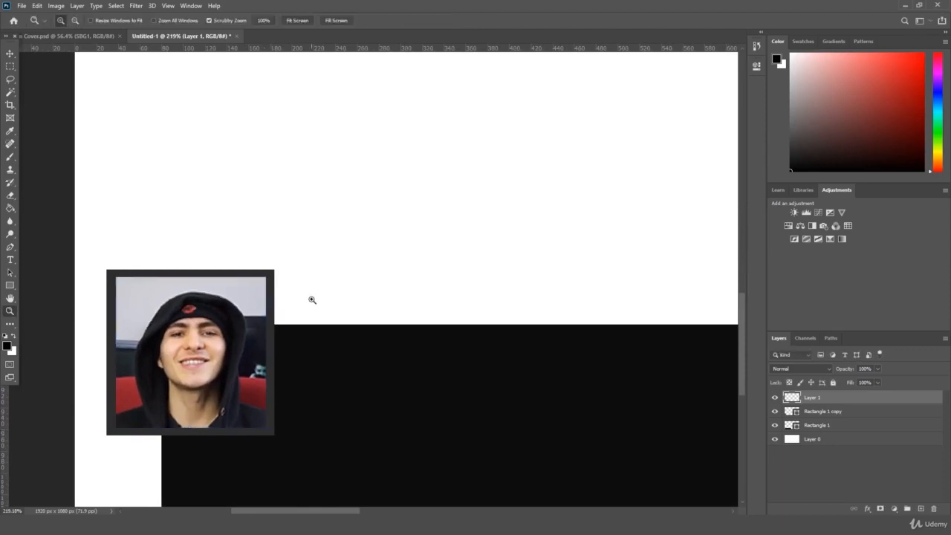
left_click_drag(346, 265, 310, 281)
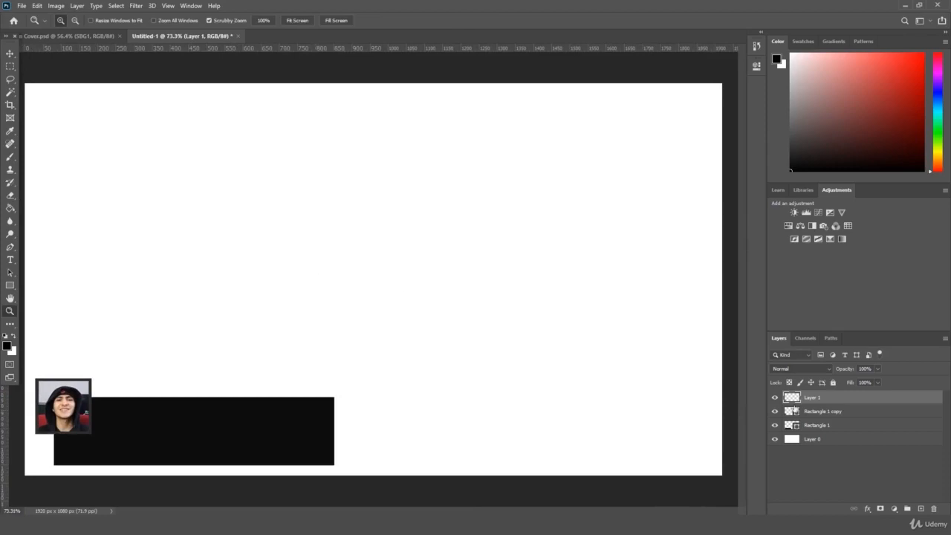
left_click(823, 422)
Step: Try shortening the black bar's height, then undo it to keep the original height
key("ctrl+t")
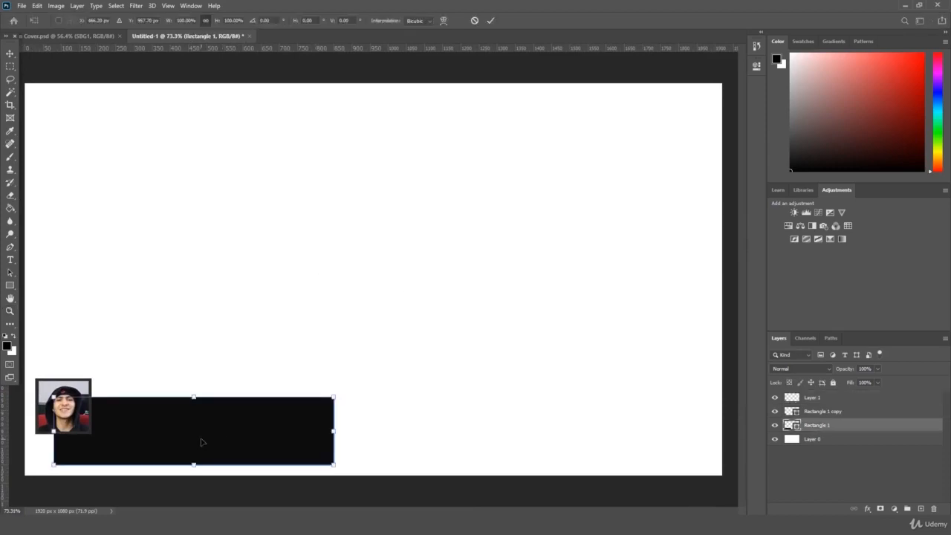
left_click_drag(195, 467, 196, 455)
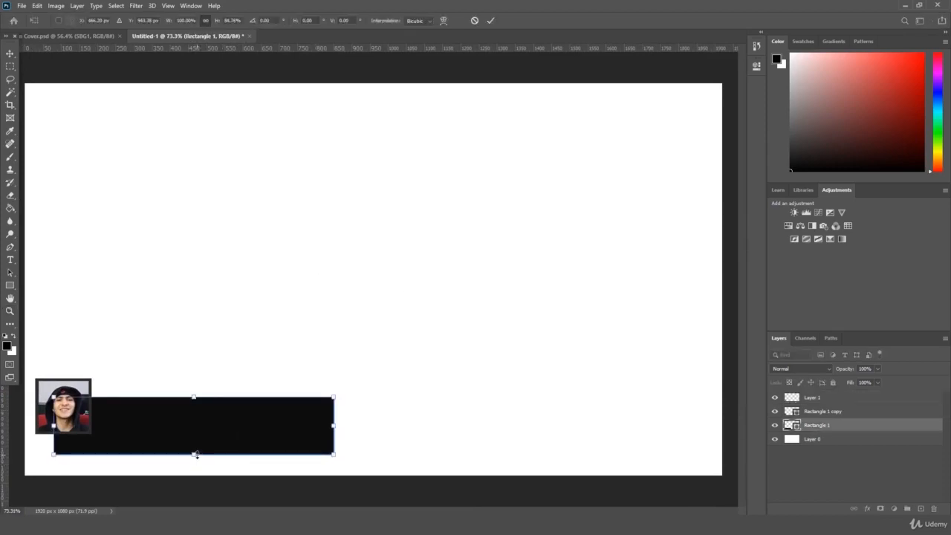
key("Return")
key("ctrl+z")
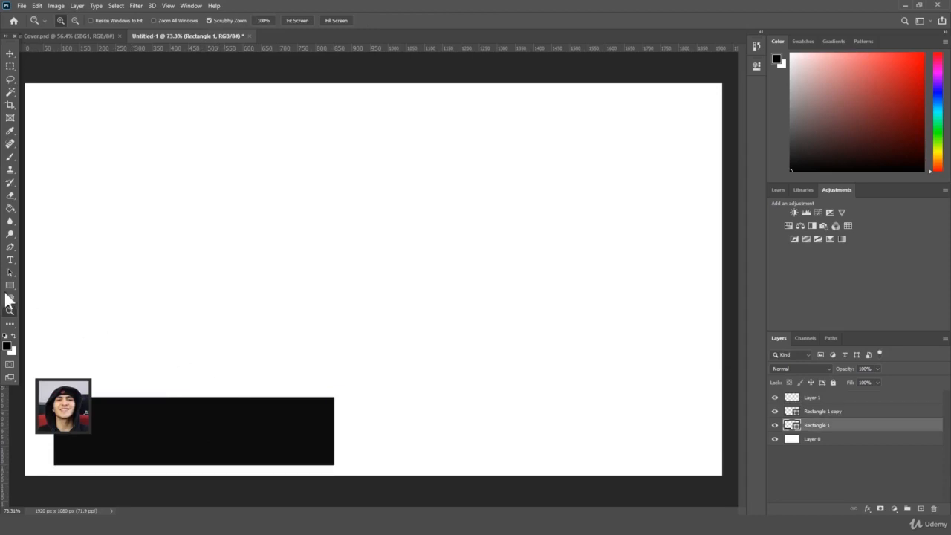
left_click(10, 260)
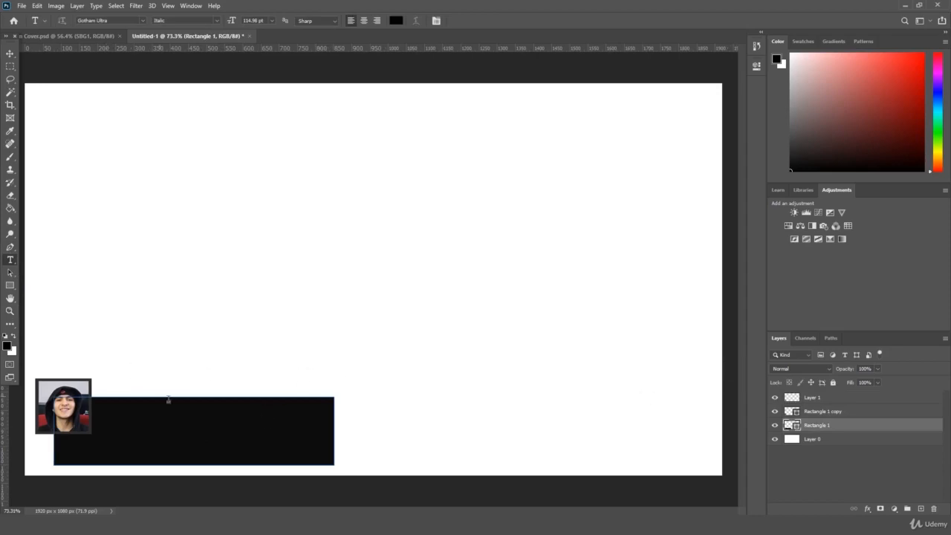
left_click(921, 509)
left_click(210, 333)
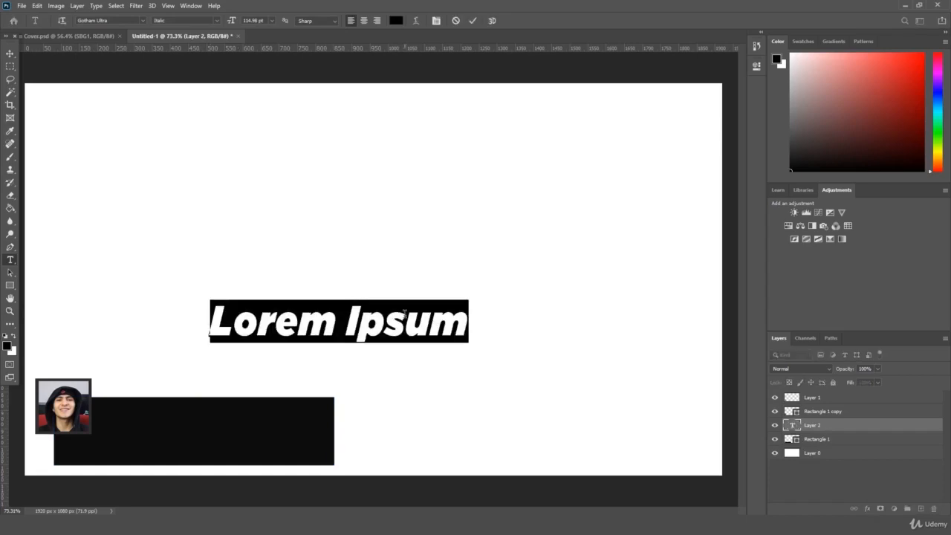
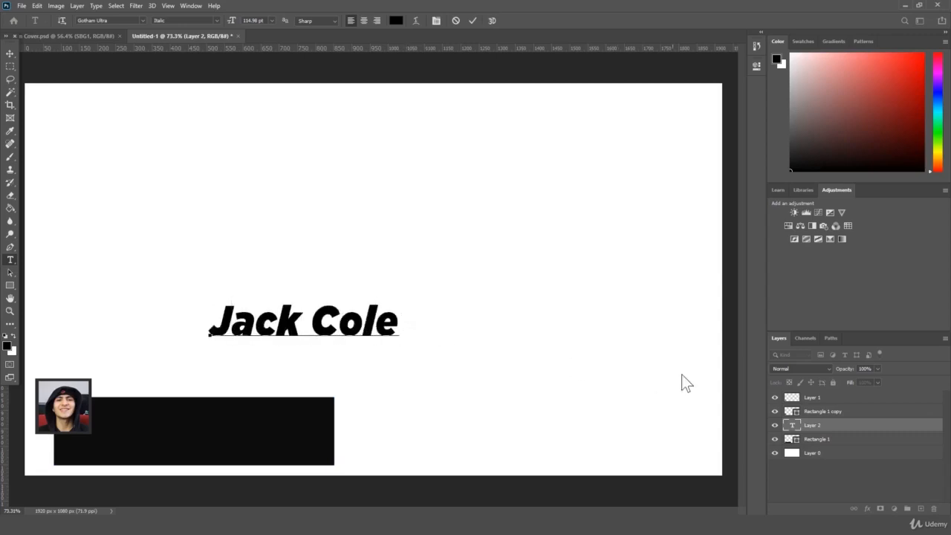
left_click(83, 393)
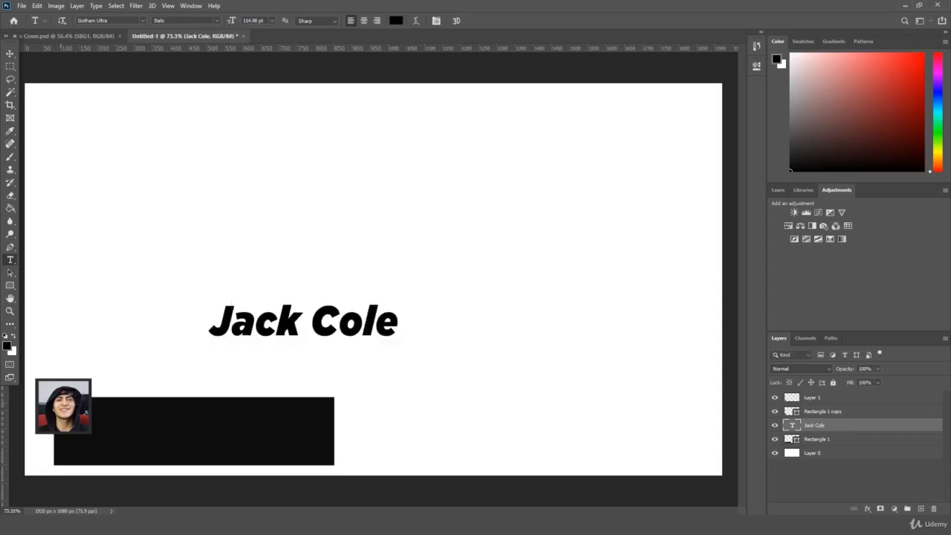
double_click(301, 329)
key("ctrl+a")
left_click(396, 20)
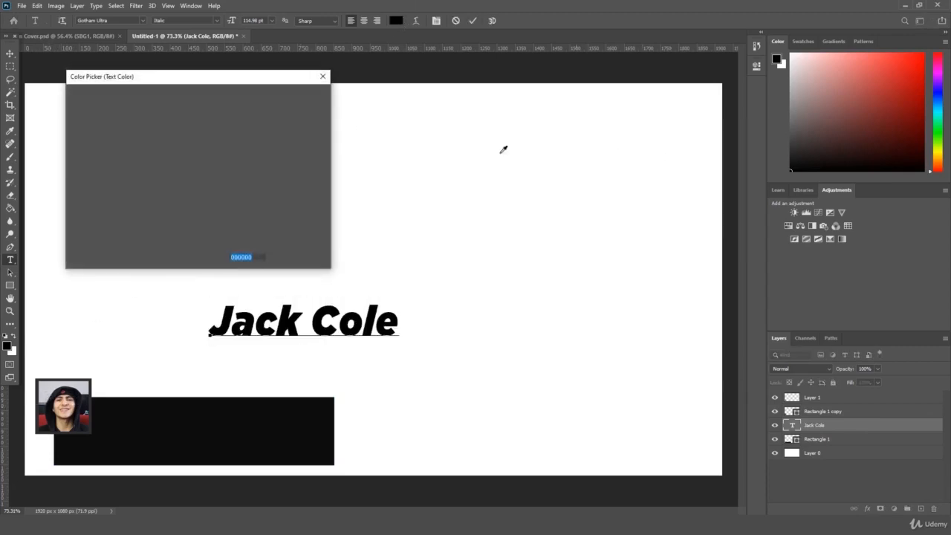
Step: Set the name text colour to white (#ffffff)
left_click_drag(139, 146, 54, 83)
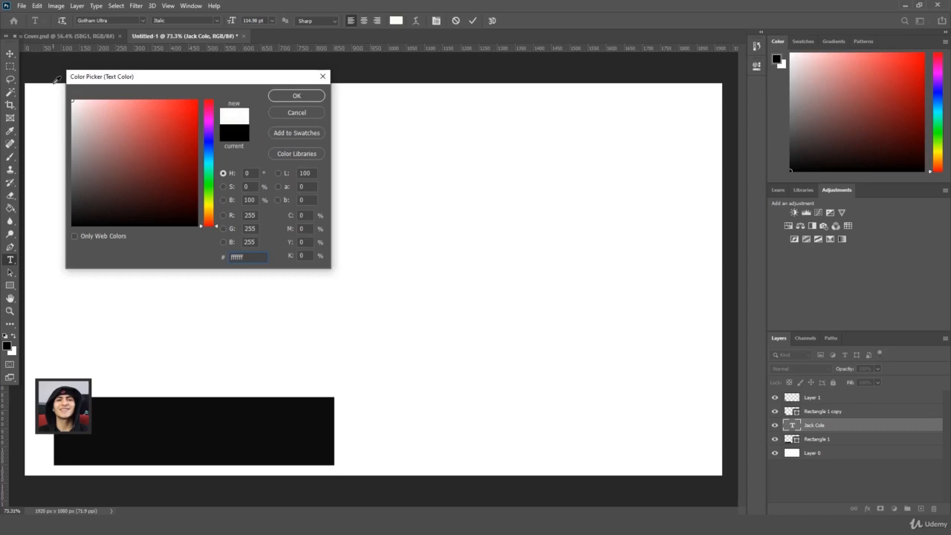
key("Return")
left_click(10, 54)
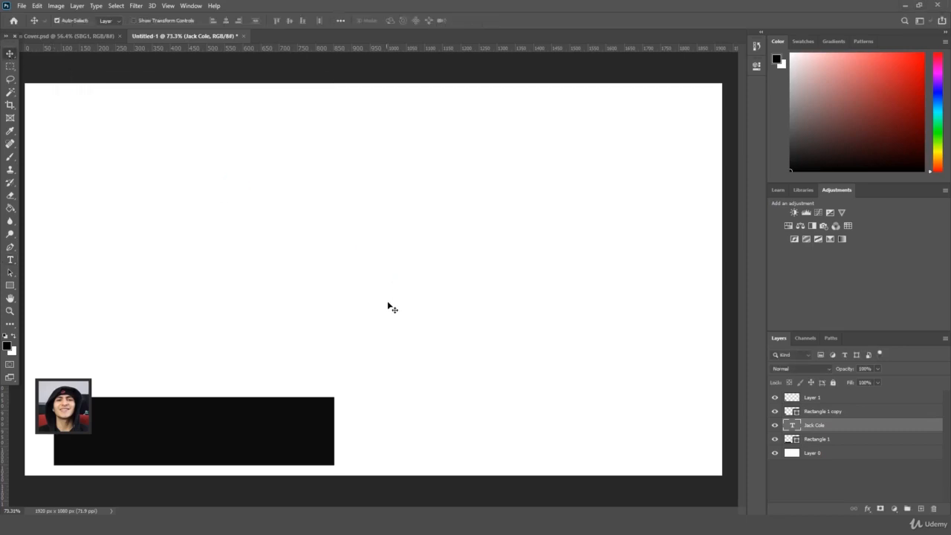
Step: Move the white name onto the black bar beside the headshot
key("ctrl+t")
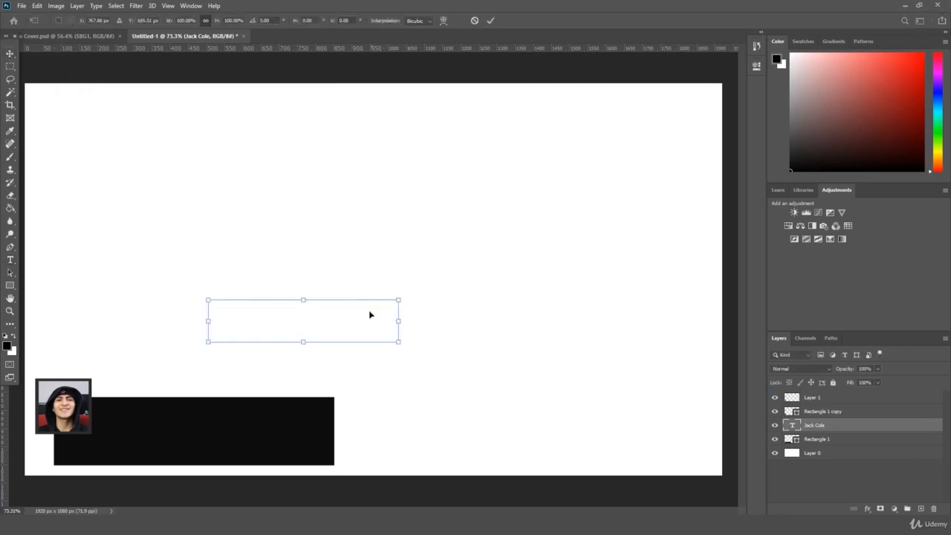
left_click_drag(369, 314, 184, 411)
key("Return")
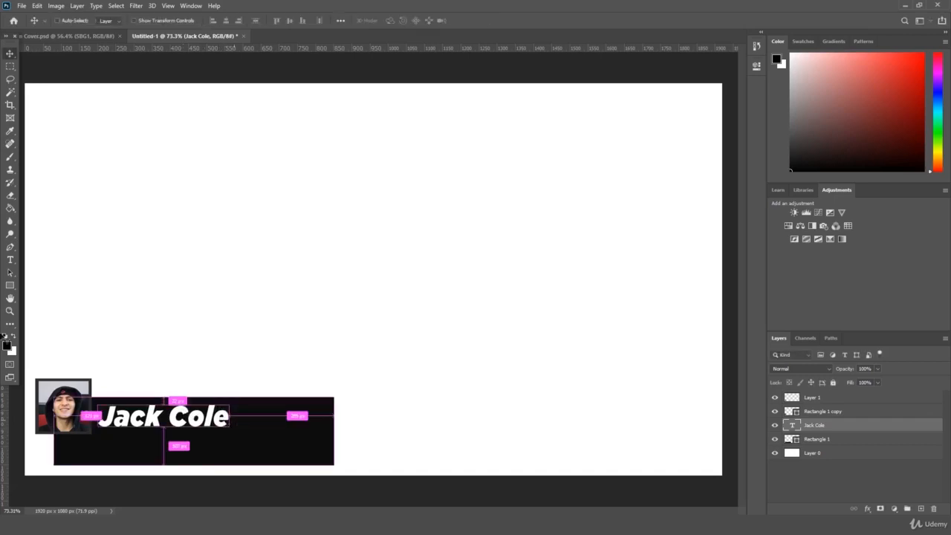
left_click(14, 249)
Step: Select the name text and switch its font to Gotham Black
left_click(12, 260)
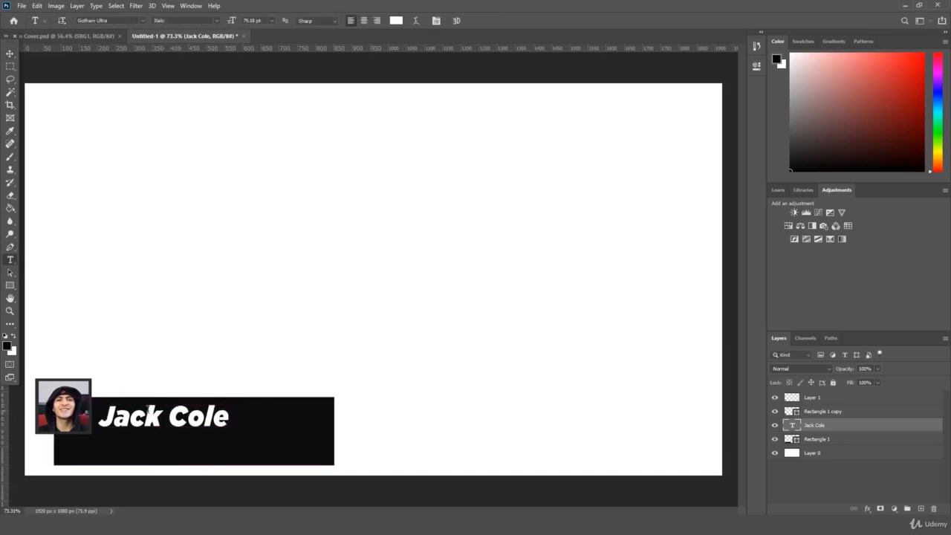
triple_click(158, 410)
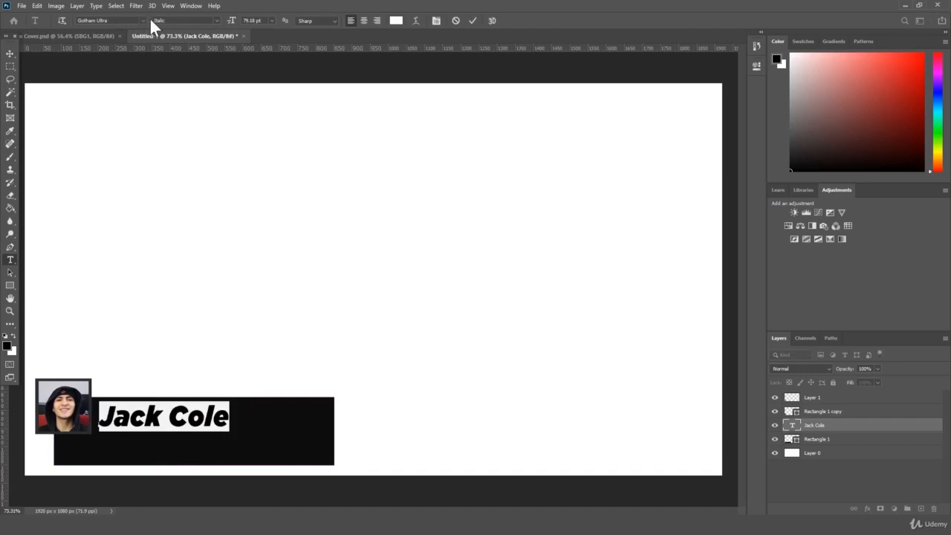
left_click(144, 21)
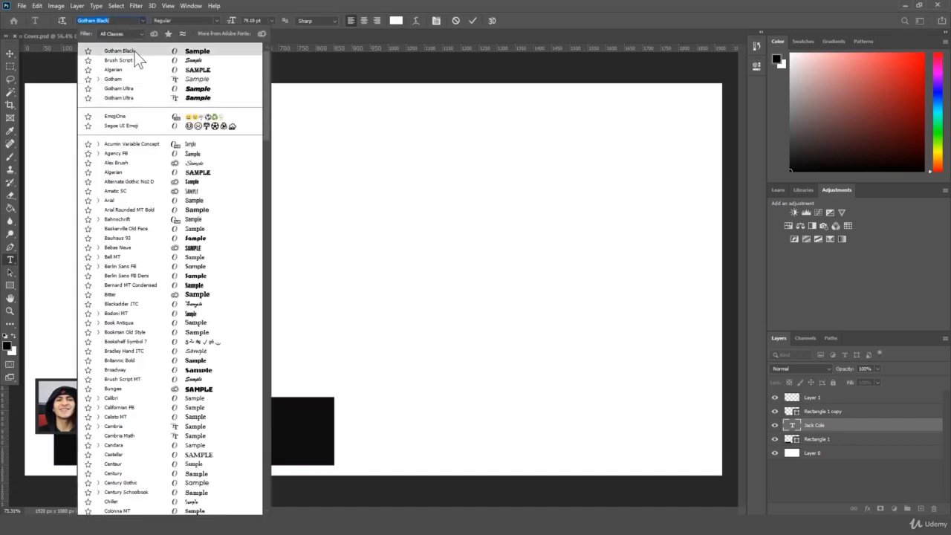
left_click(134, 51)
left_click(869, 424)
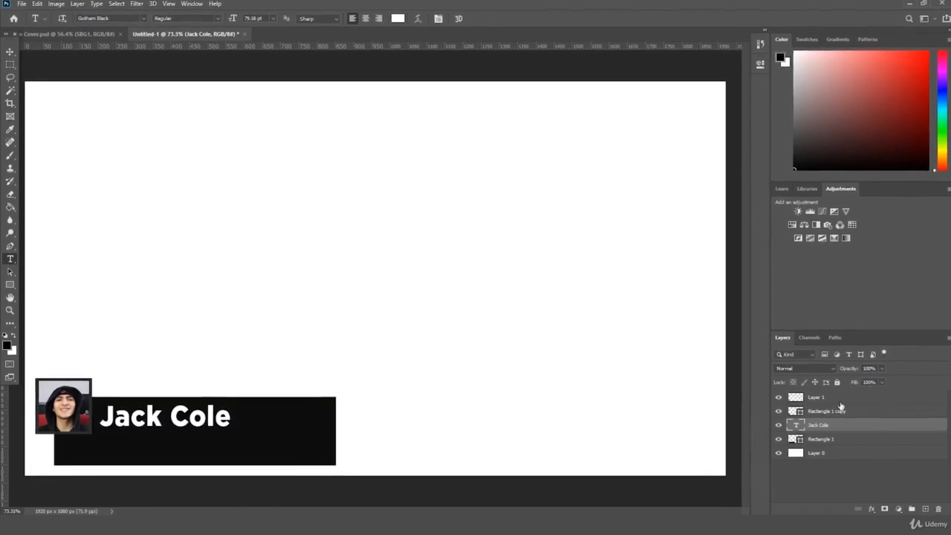
Step: Search the font list for 'gotham' and apply Gotham Book to the name
triple_click(200, 416)
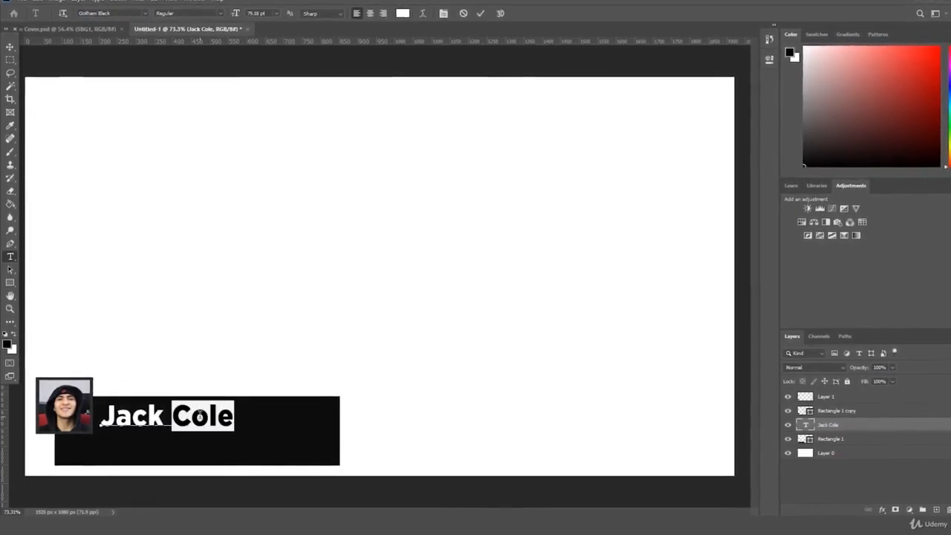
left_click(146, 10)
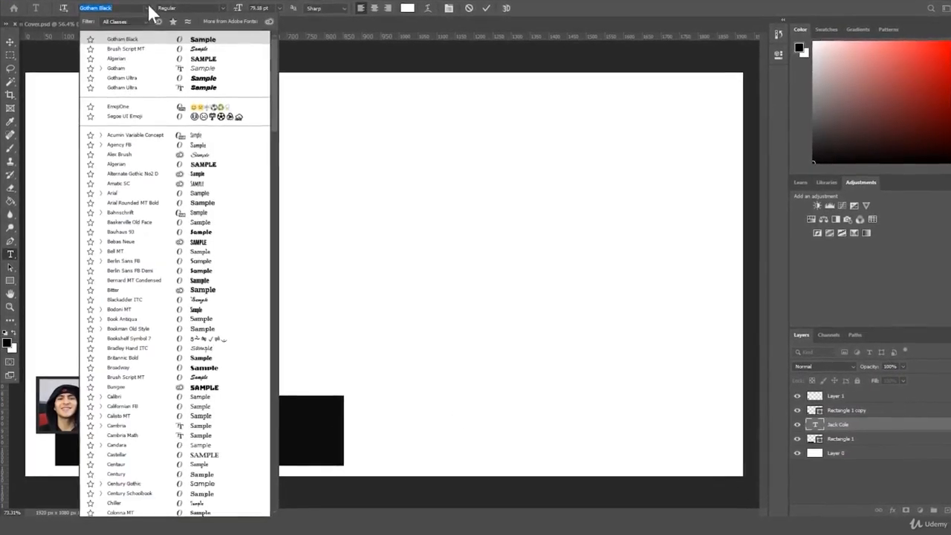
type("gotham")
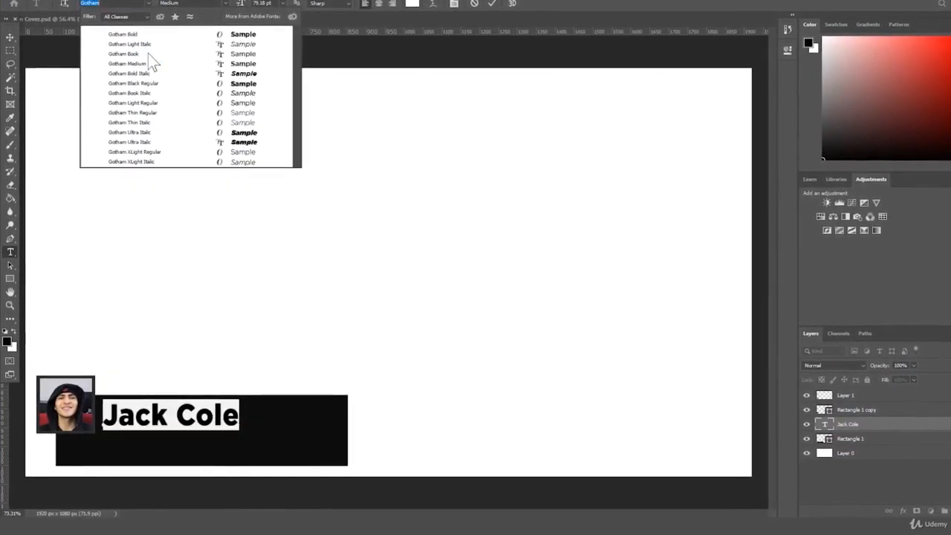
left_click(149, 50)
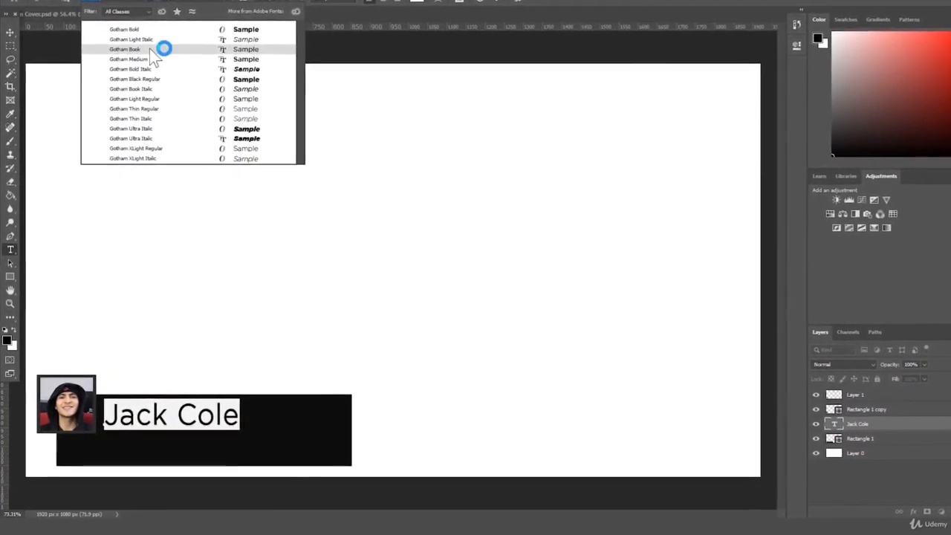
left_click(9, 33)
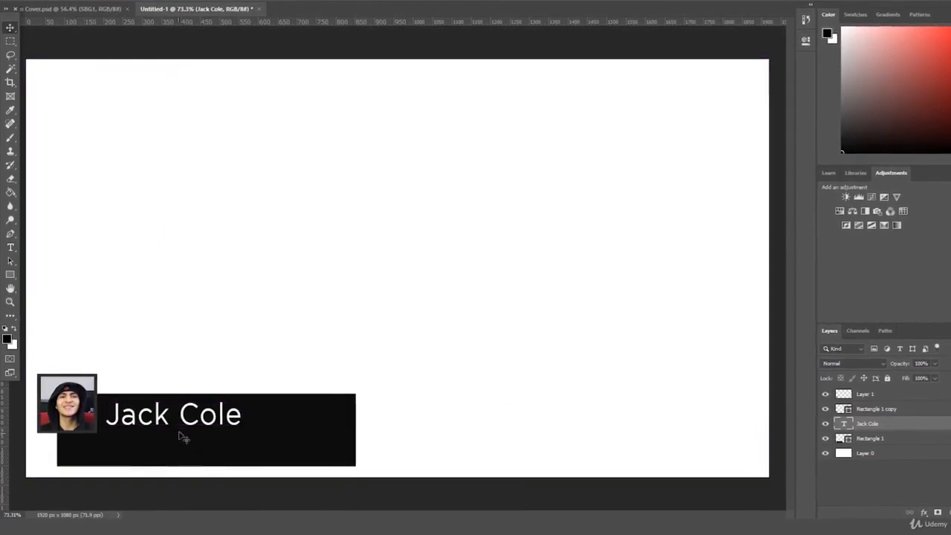
Step: Shrink the name text slightly and nudge it up a few pixels on the bar
key("Return")
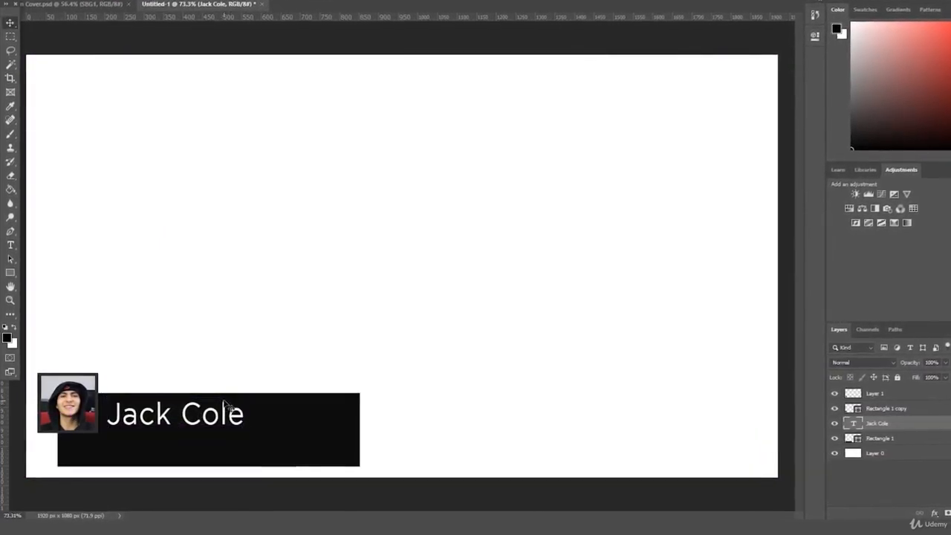
key("ctrl+t")
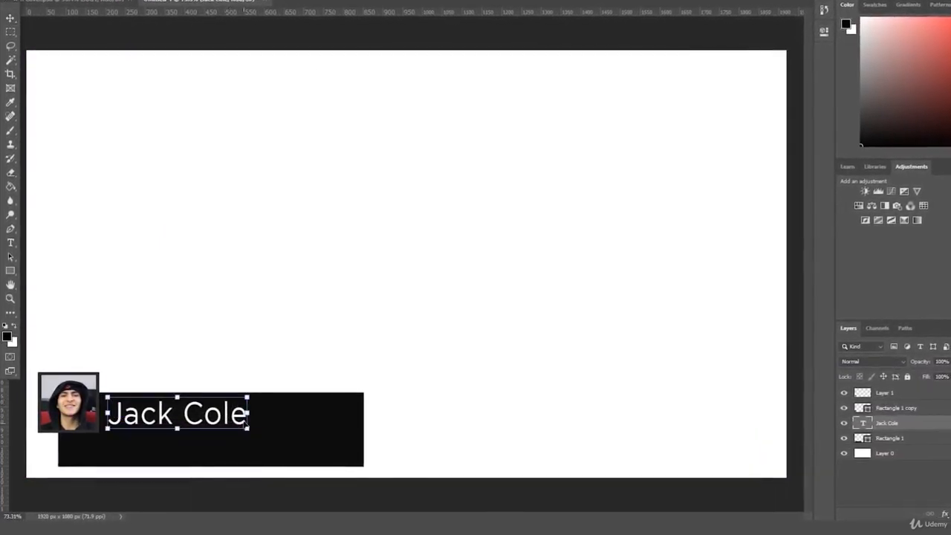
left_click_drag(246, 424, 201, 408)
key("Up")
key("Up")
key("Up")
key("Up")
key("Up")
key("Up")
key("Up")
key("Up")
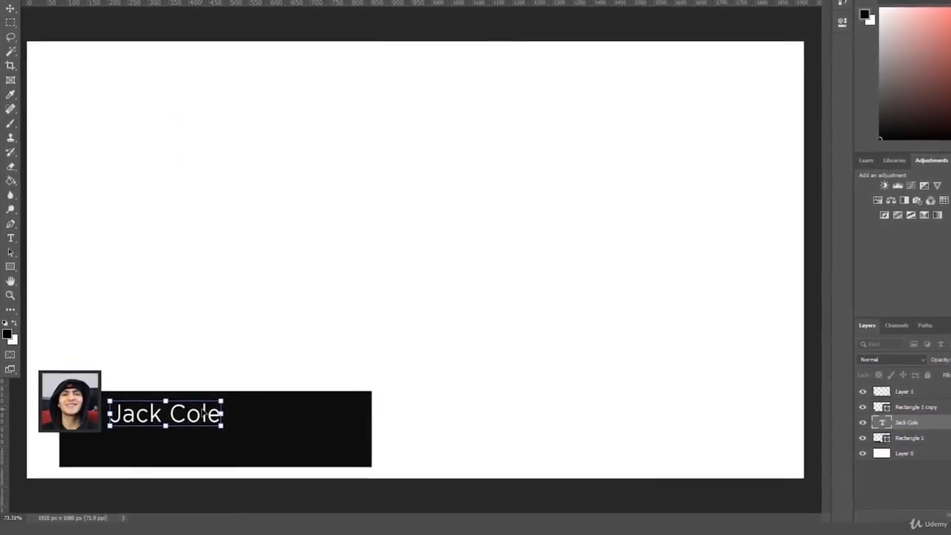
key("Return")
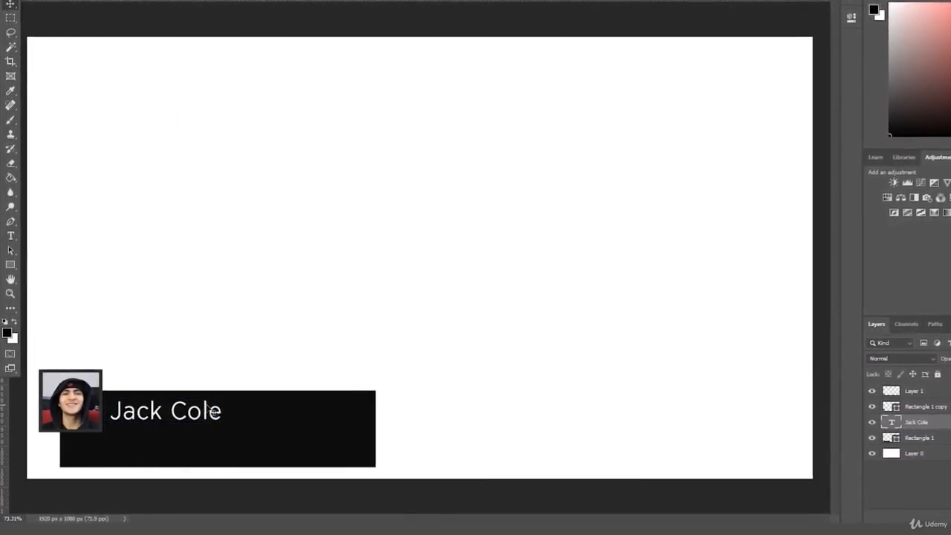
Step: Nudge the name down a little and enlarge it to about 302 px wide
key("ctrl+t")
left_click_drag(207, 407, 208, 411)
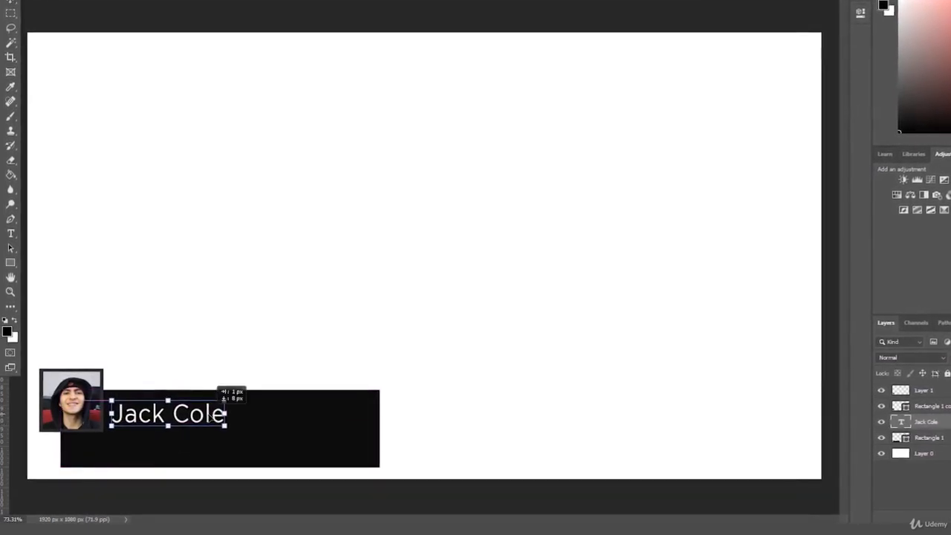
key("Return")
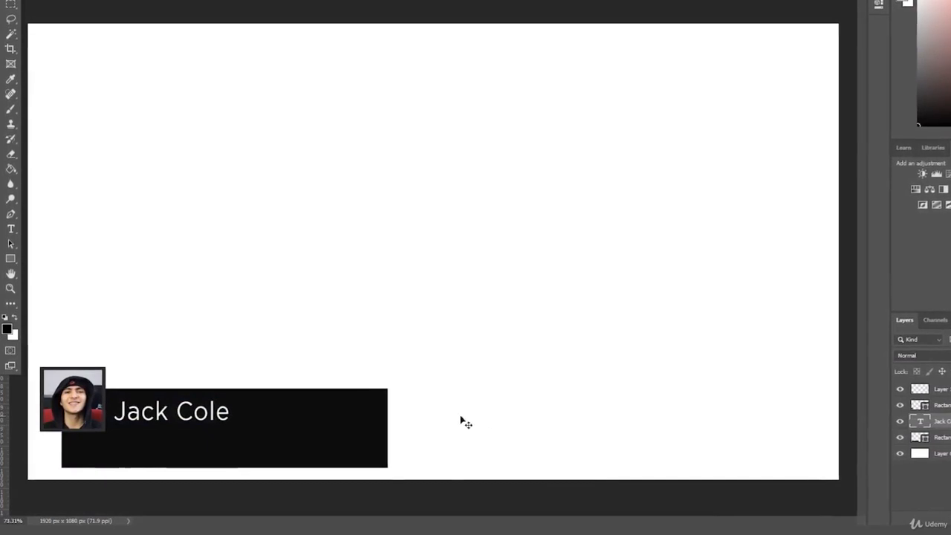
key("ctrl")
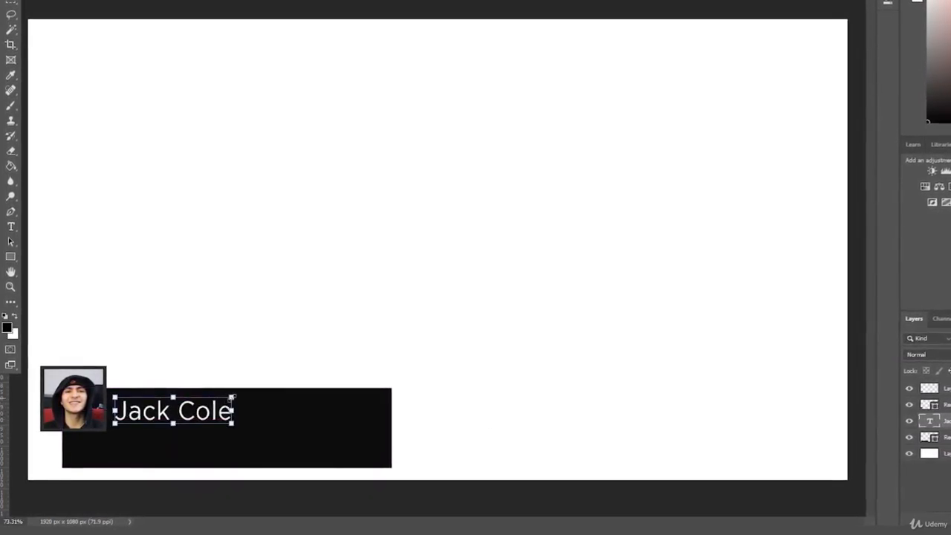
left_click_drag(231, 398, 242, 394)
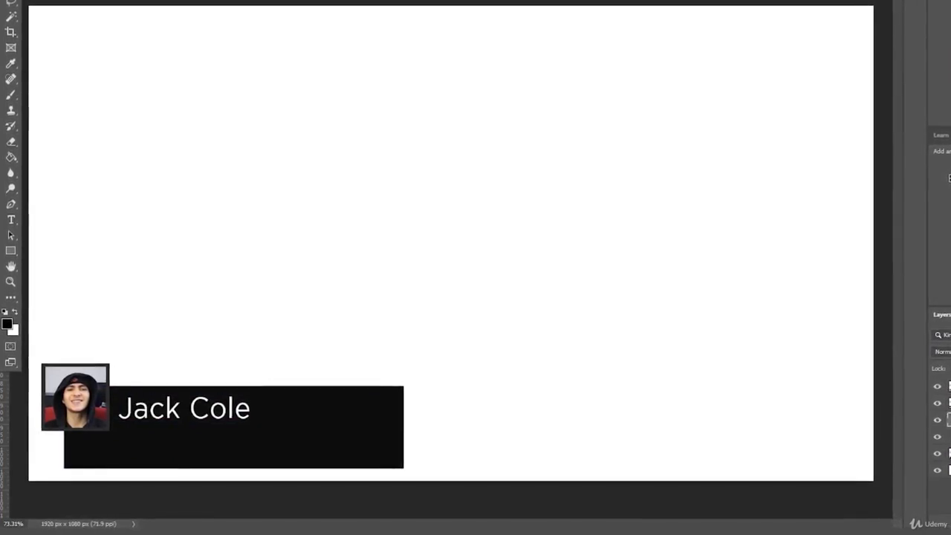
left_click(11, 219)
triple_click(200, 408)
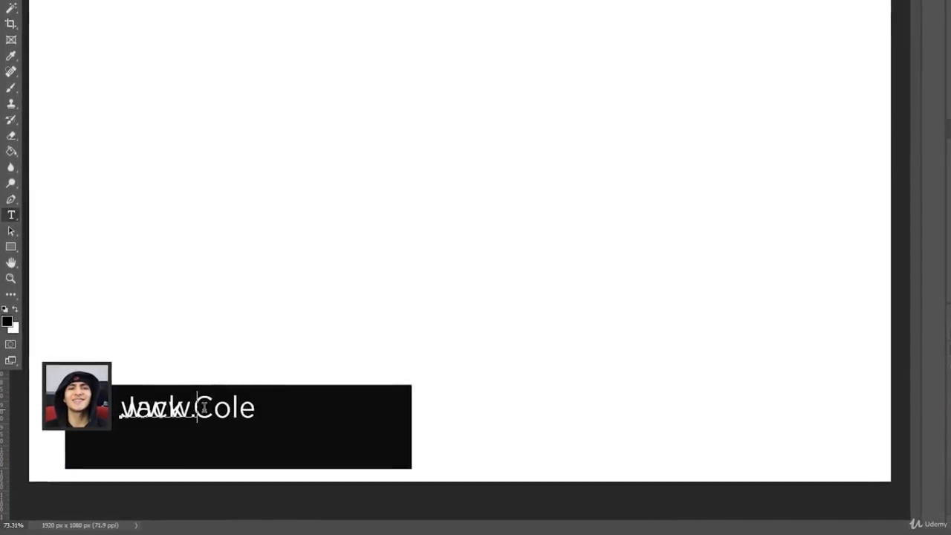
type("Col")
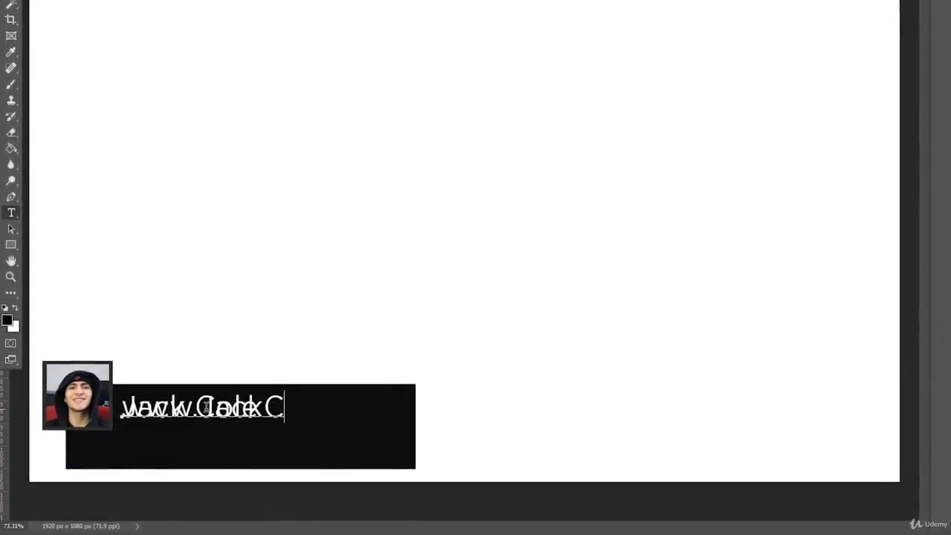
type("e.tube")
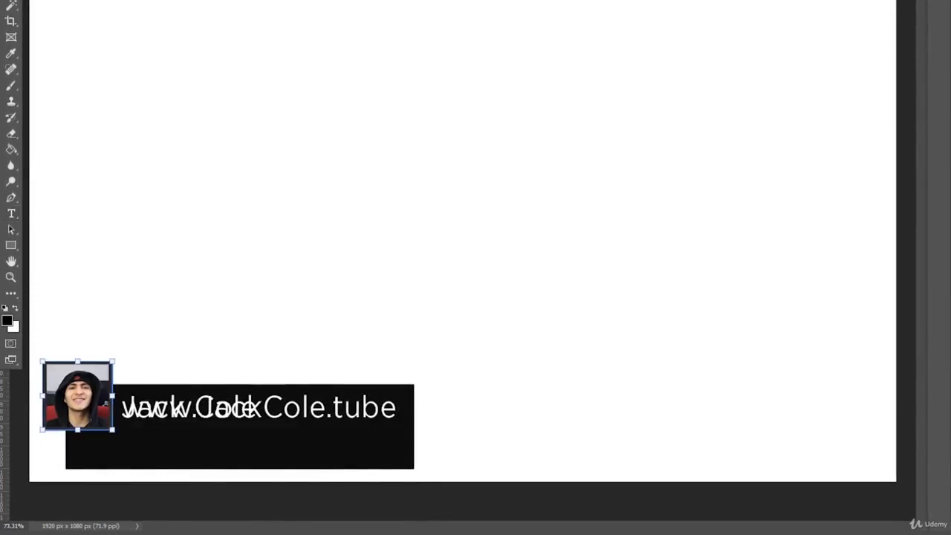
left_click_drag(337, 410, 338, 449)
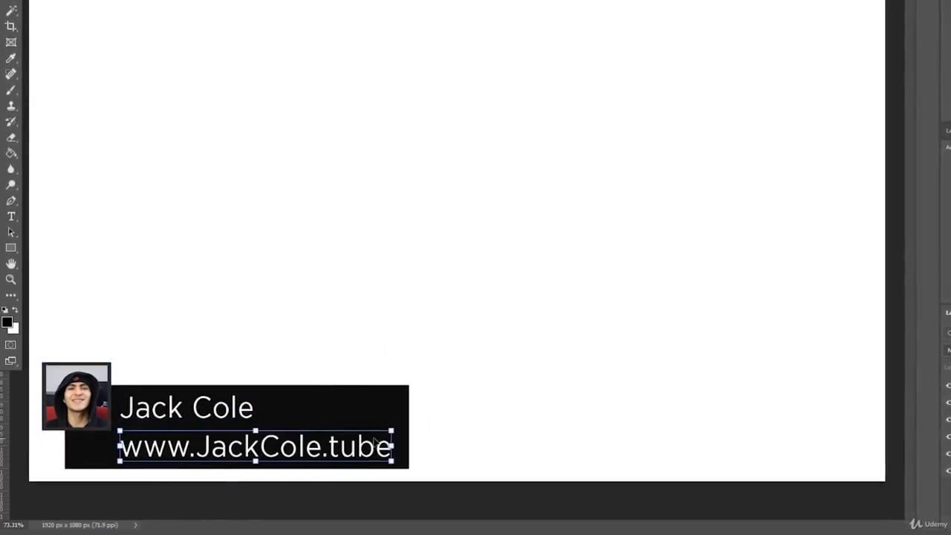
left_click_drag(374, 449, 363, 421)
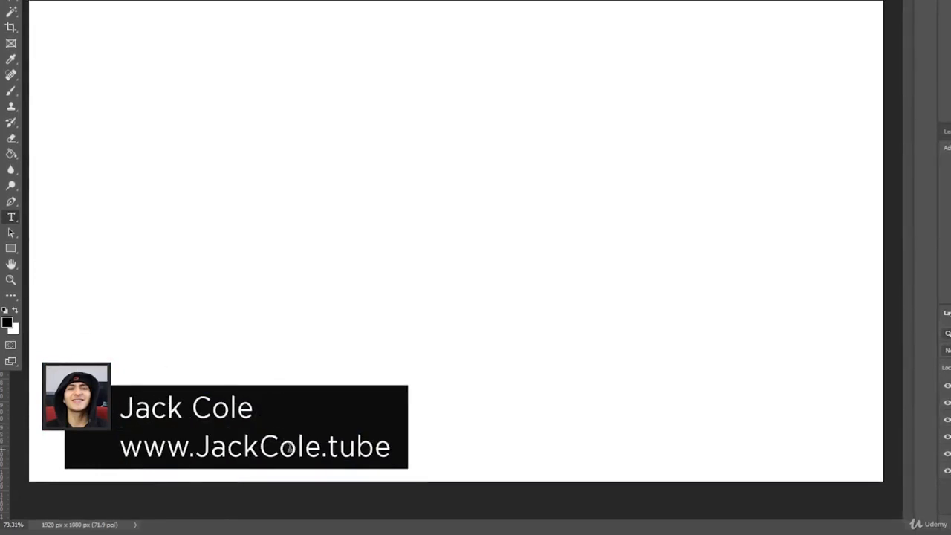
Step: Select the web address to italicize it, and undo the accidental vertical toggle on the name
triple_click(291, 447)
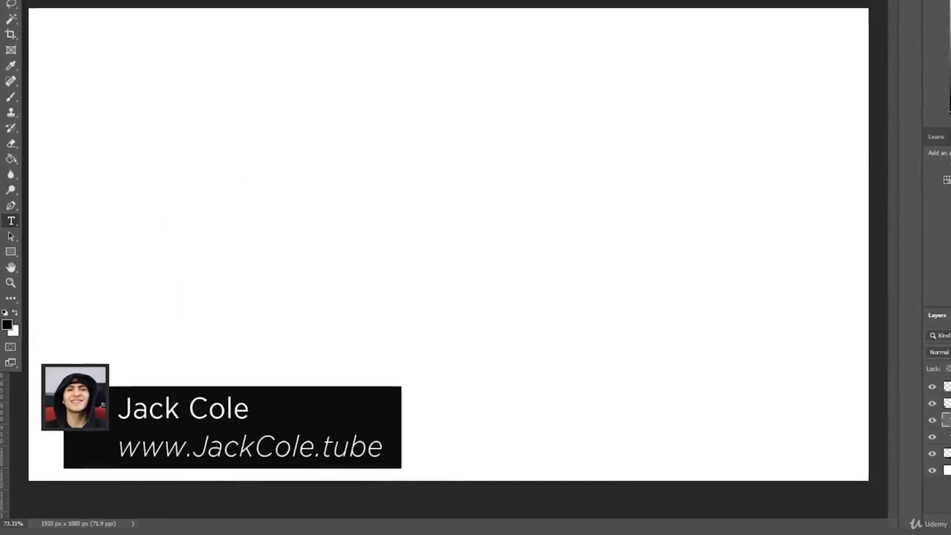
triple_click(225, 411)
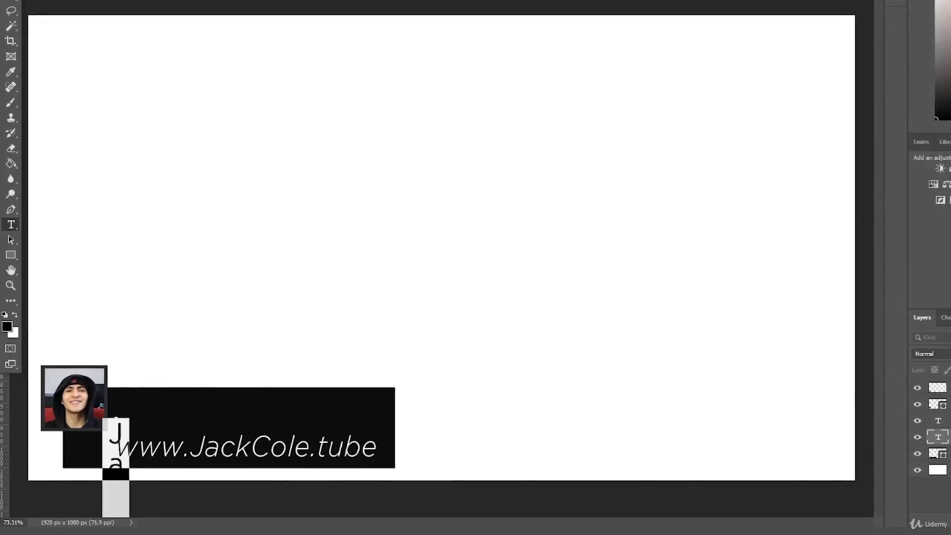
key("ctrl+z")
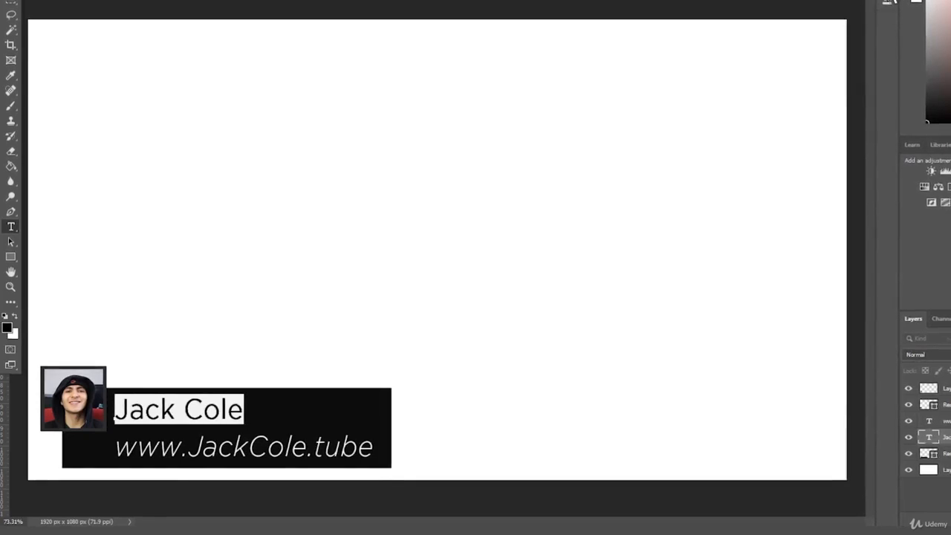
Step: In Properties, adjust the name's leading, then test wider tracking and undo it back to 20
left_click(888, 4)
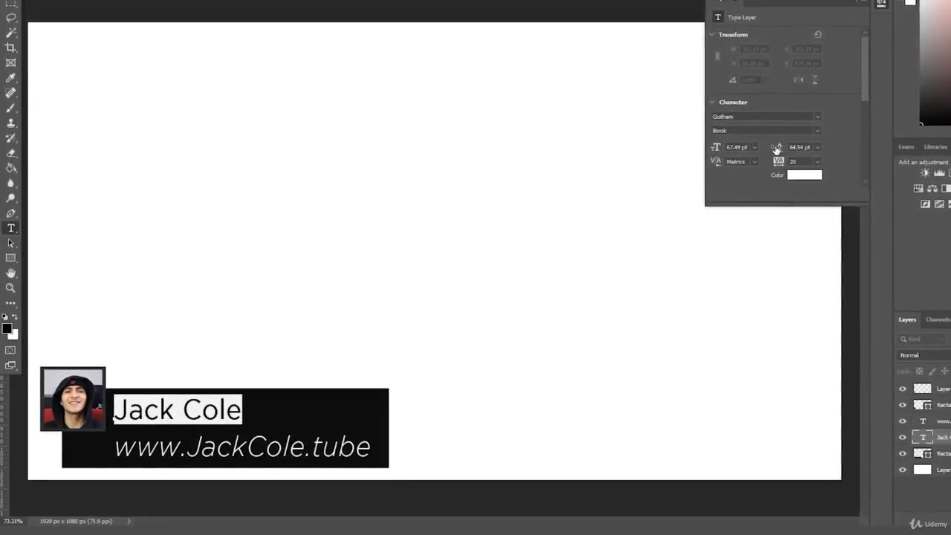
left_click_drag(780, 148, 709, 163)
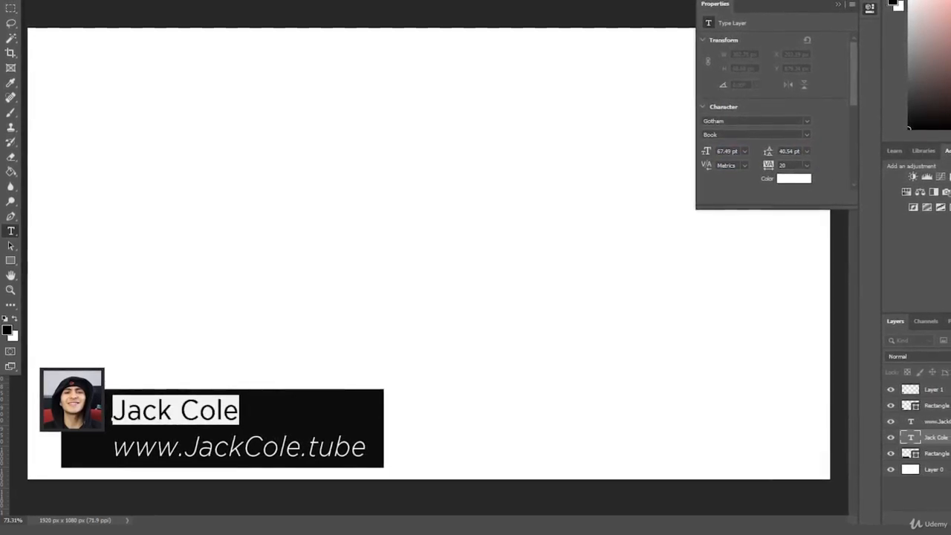
left_click_drag(770, 165, 779, 169)
left_click(179, 284)
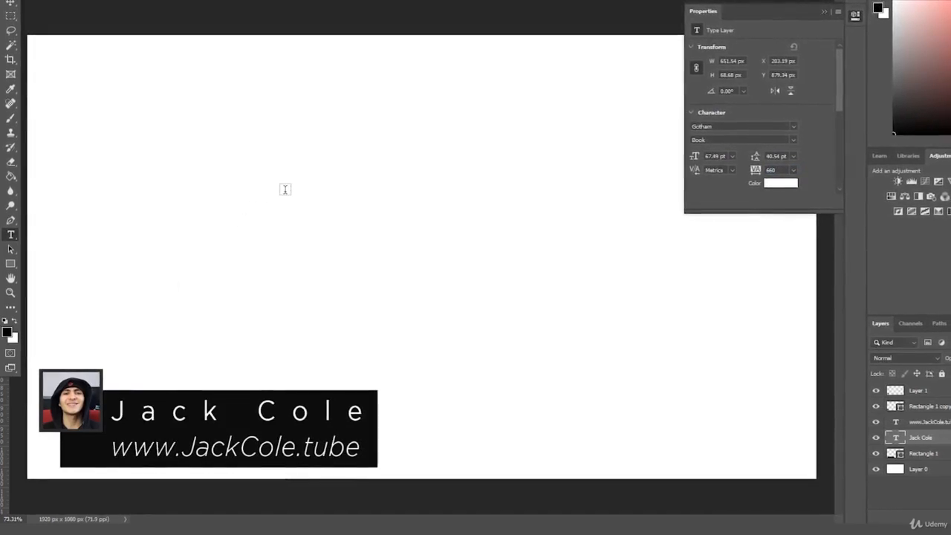
key("ctrl+z")
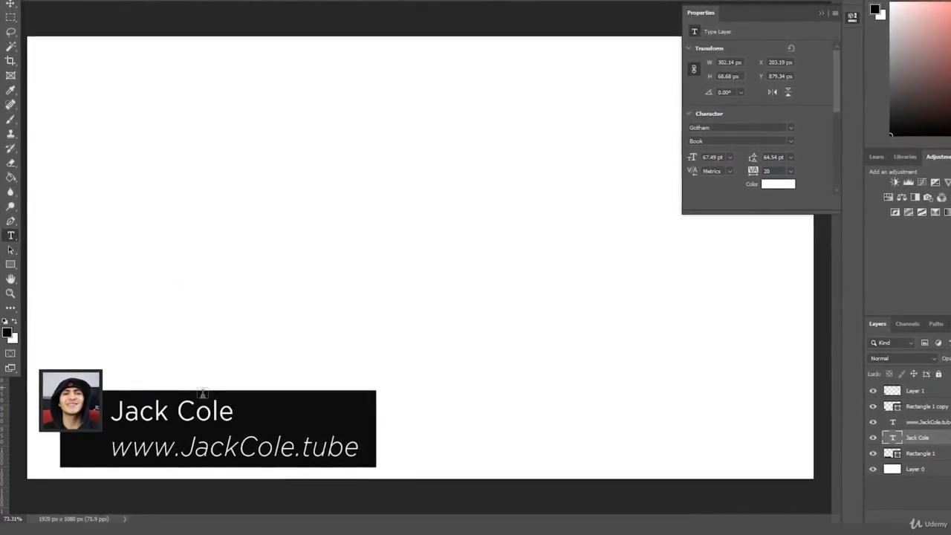
triple_click(174, 413)
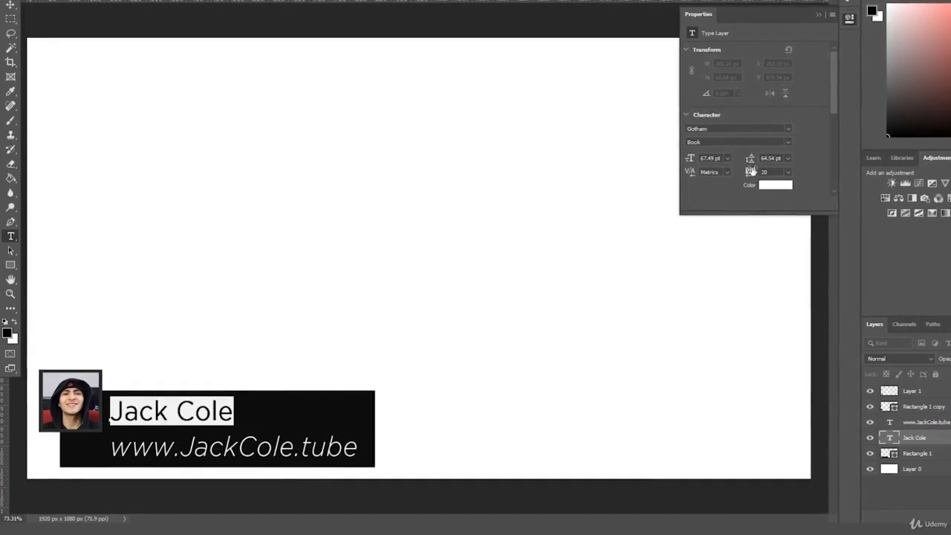
left_click_drag(749, 172, 757, 173)
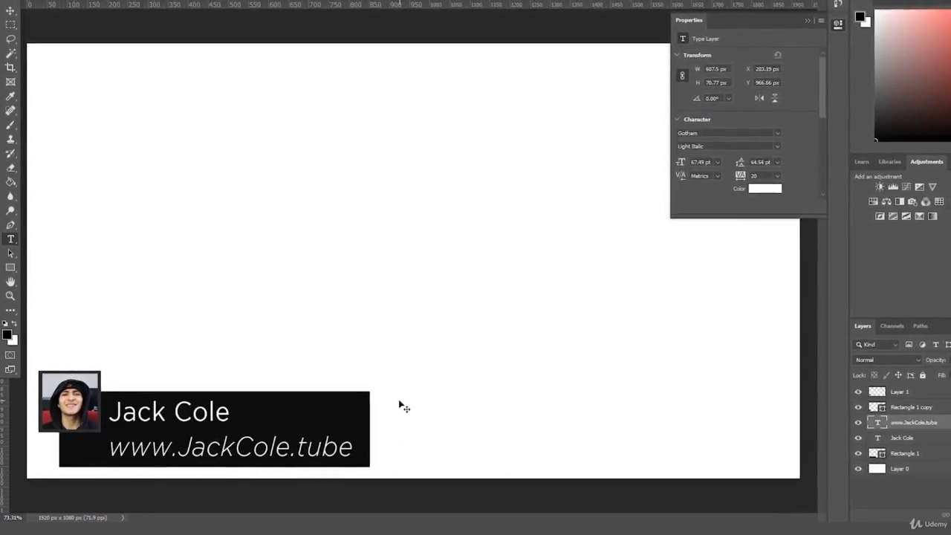
Step: Scale the web address down to about 446 px wide under the name
key("ctrl+t")
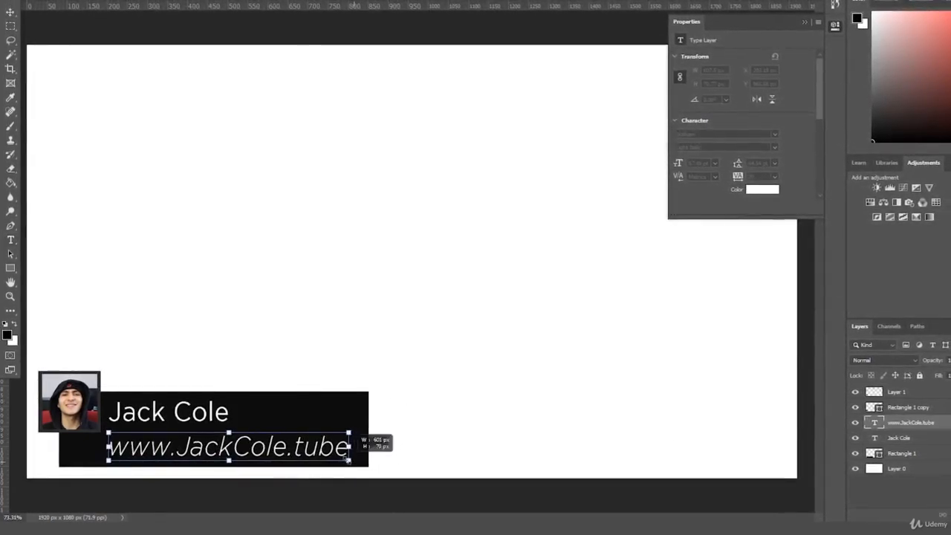
left_click_drag(348, 458, 282, 448)
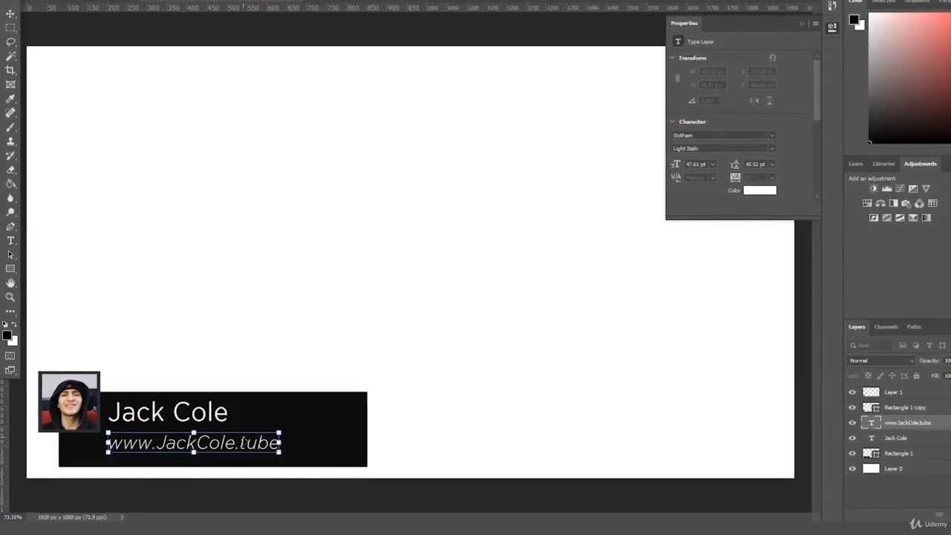
key("Return")
Step: Select both text layers and enlarge them together to about 313 px wide
left_click(918, 438)
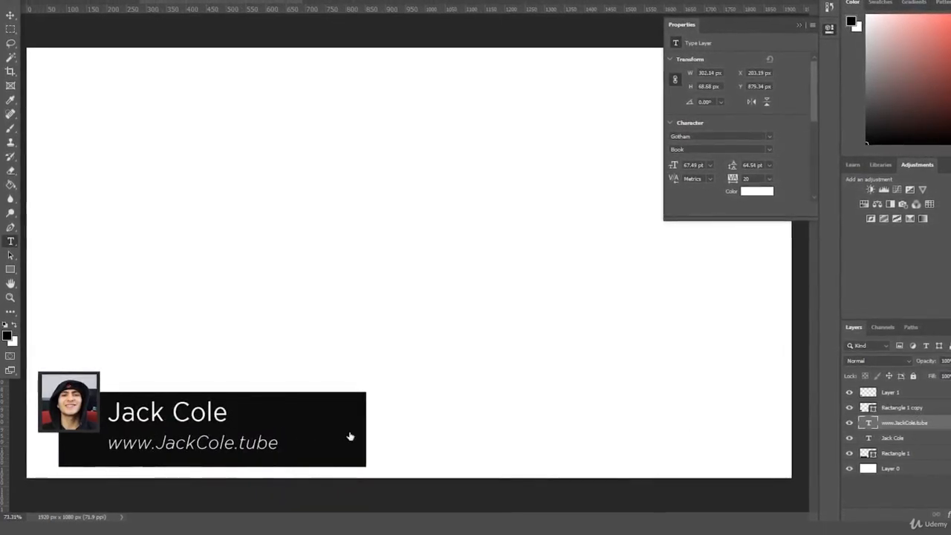
left_click(918, 436)
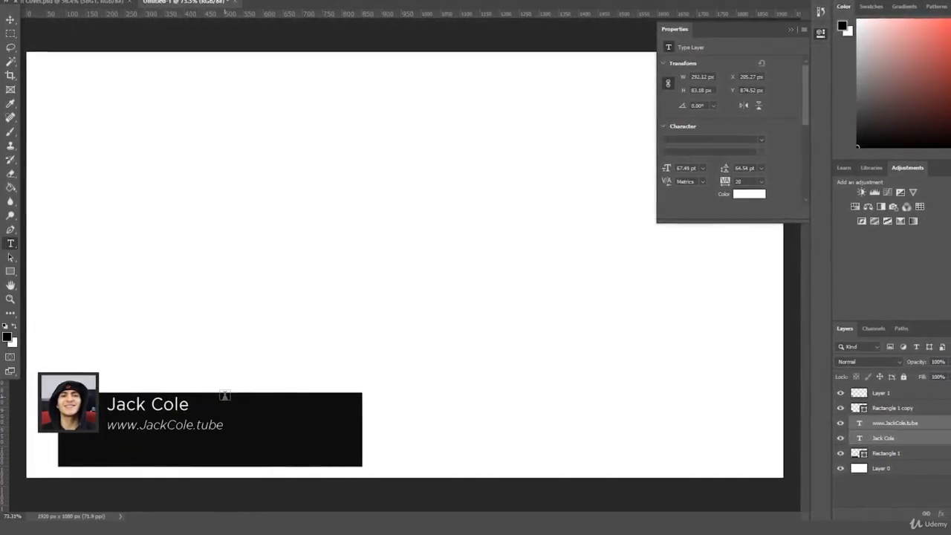
key("ctrl+t")
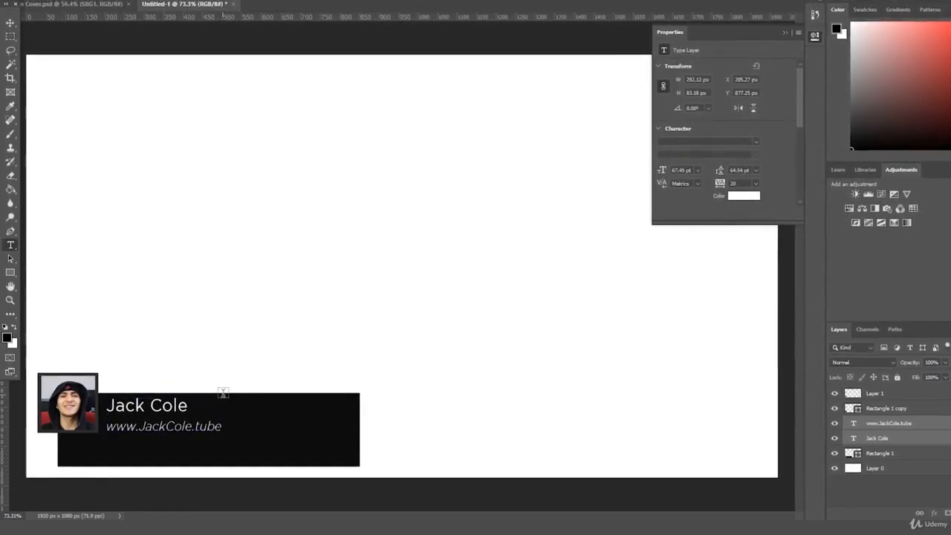
key("ctrl+t")
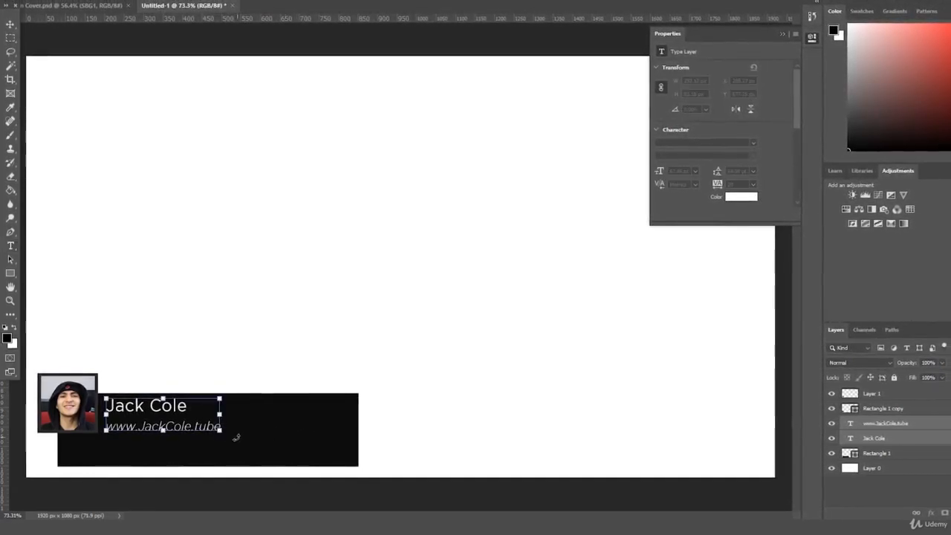
left_click_drag(224, 431, 225, 433)
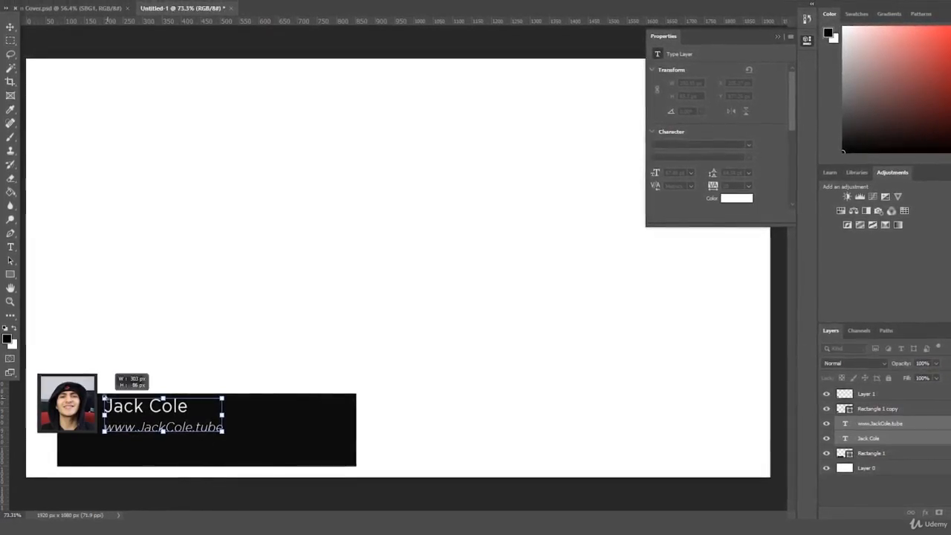
left_click_drag(104, 398, 101, 397)
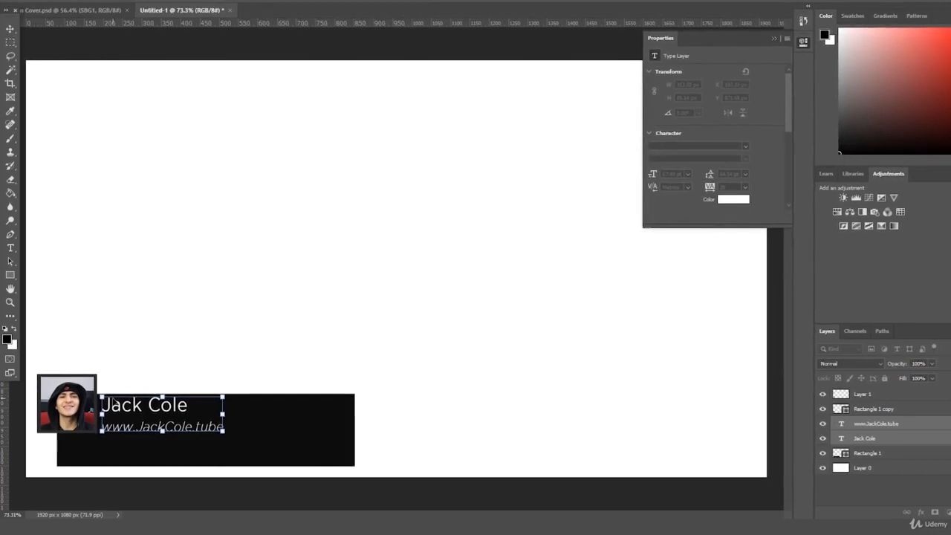
key("Return")
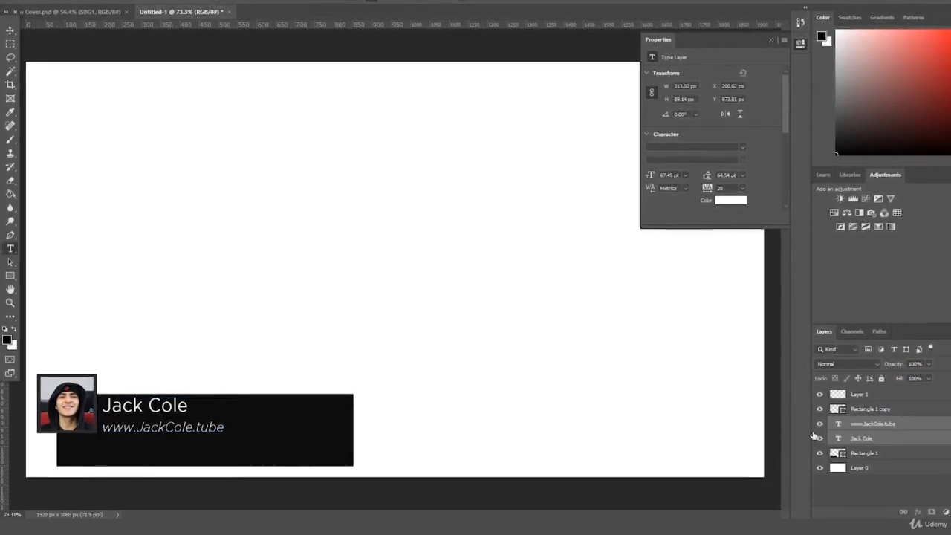
Step: Shrink the black bar rectangle to fit around the name text
left_click(880, 451)
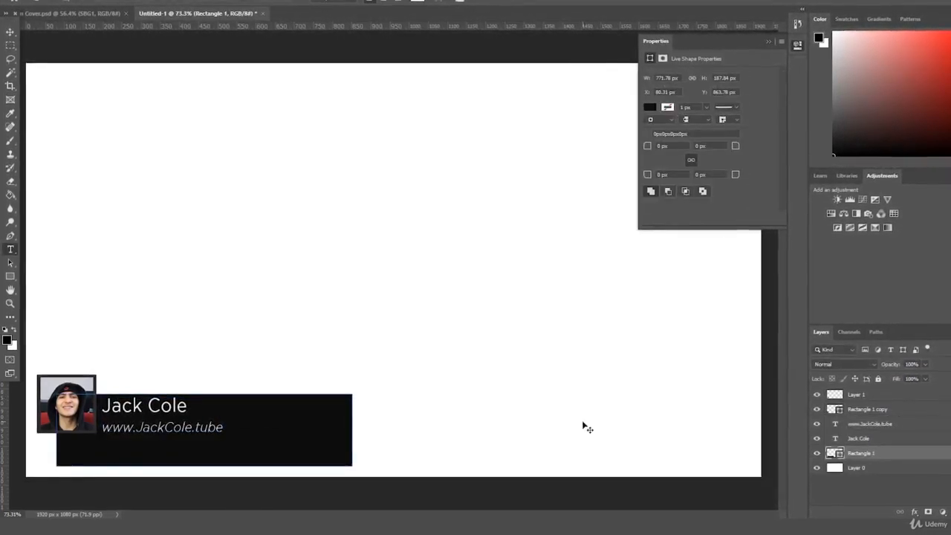
left_click_drag(352, 465, 235, 438)
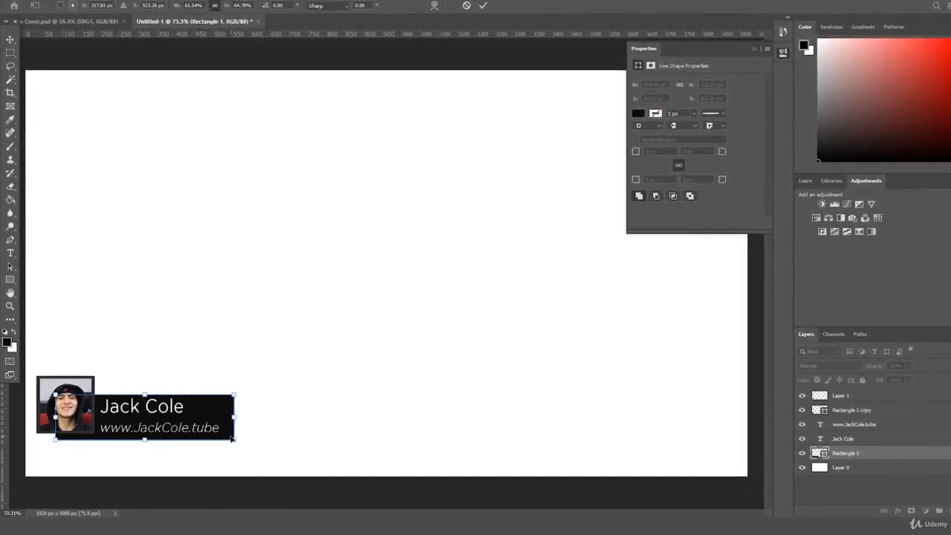
key("Return")
key("t")
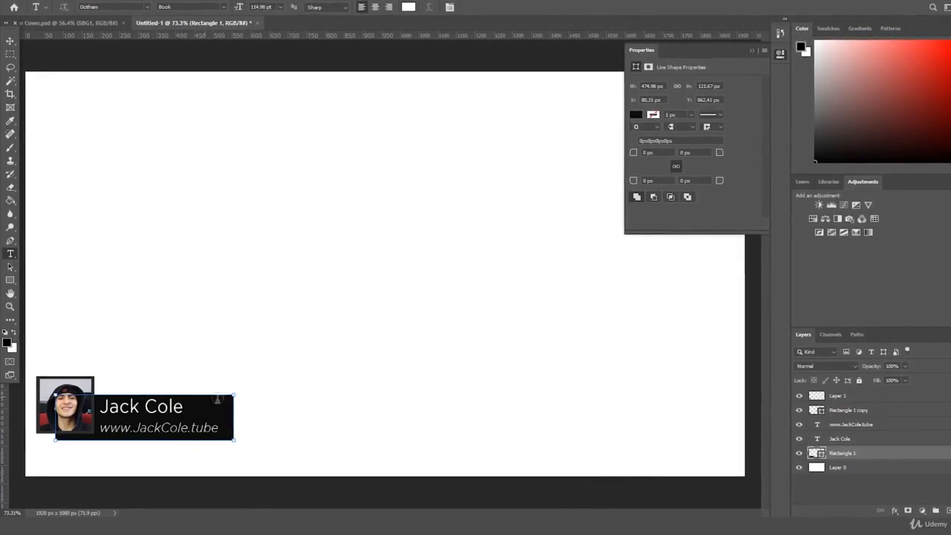
Step: Scale the black bar and both text lines together to about 109.65% and nudge them slightly down
left_click(857, 438, "ctrl")
left_click(844, 427, "ctrl")
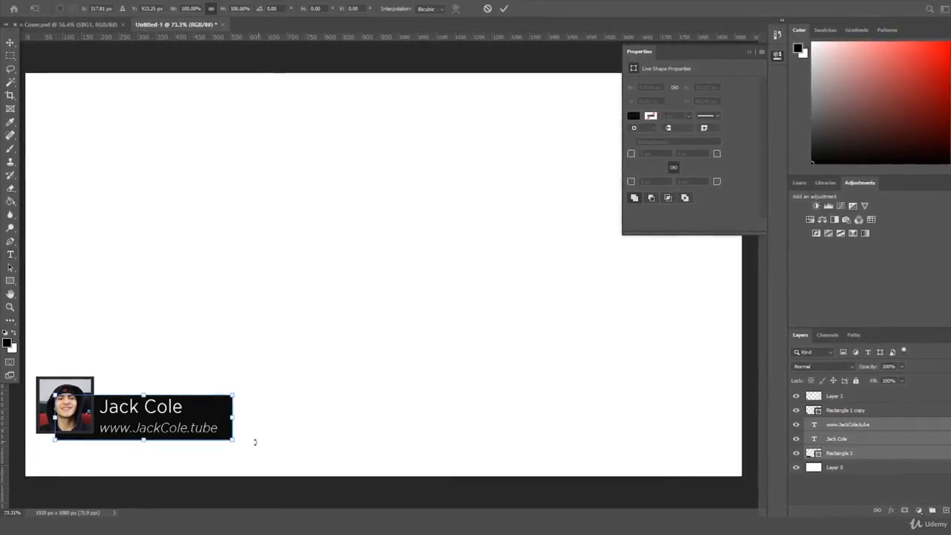
key("ctrl+t")
left_click_drag(233, 439, 206, 420)
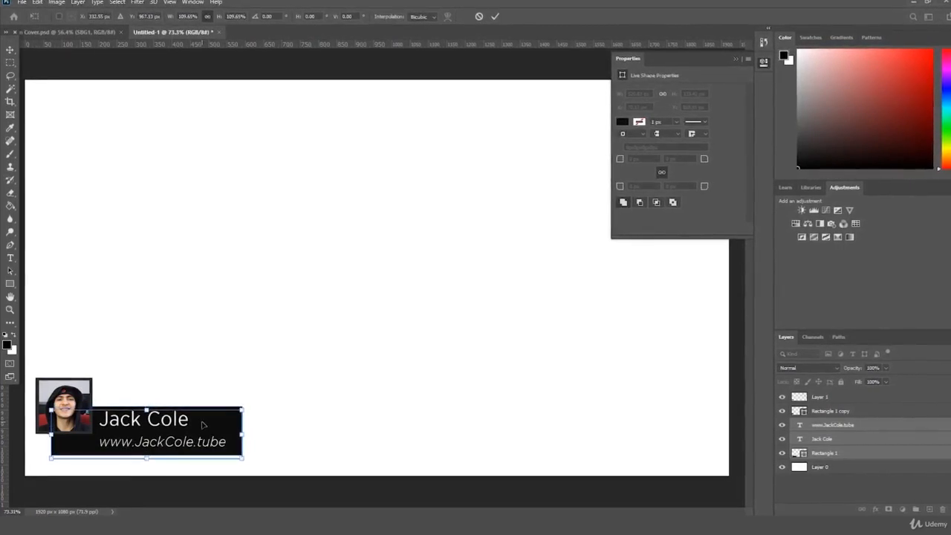
key("Down")
key("Down")
key("Down")
key("Down")
key("Down")
key("Down")
key("Down")
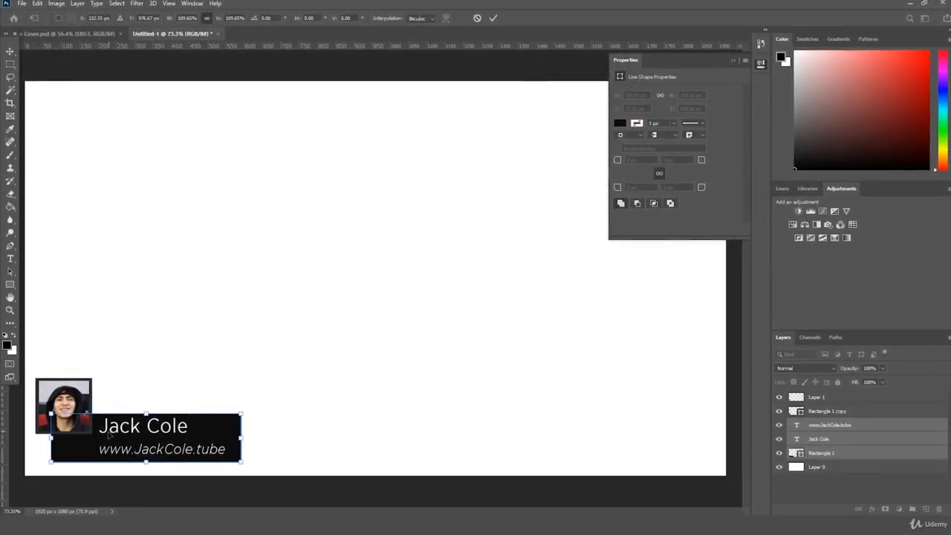
key("Down")
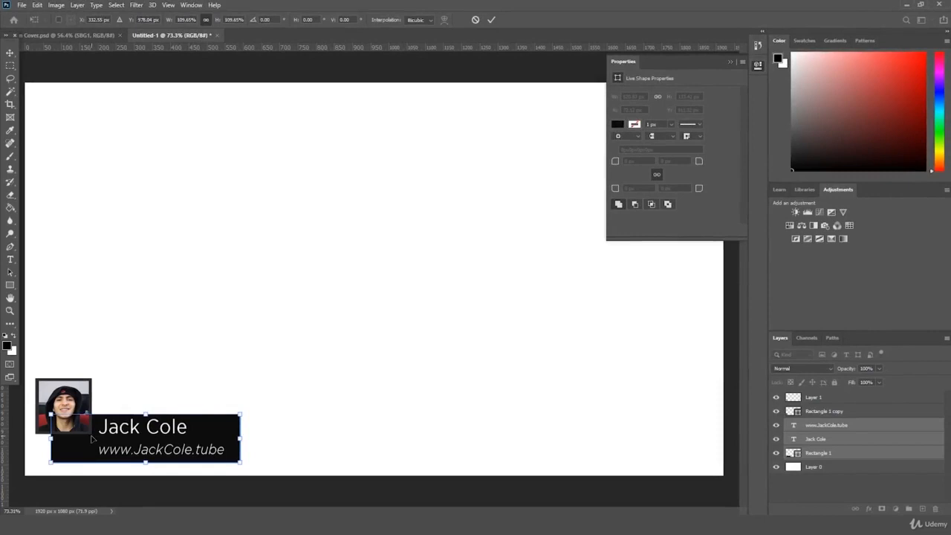
key("Return")
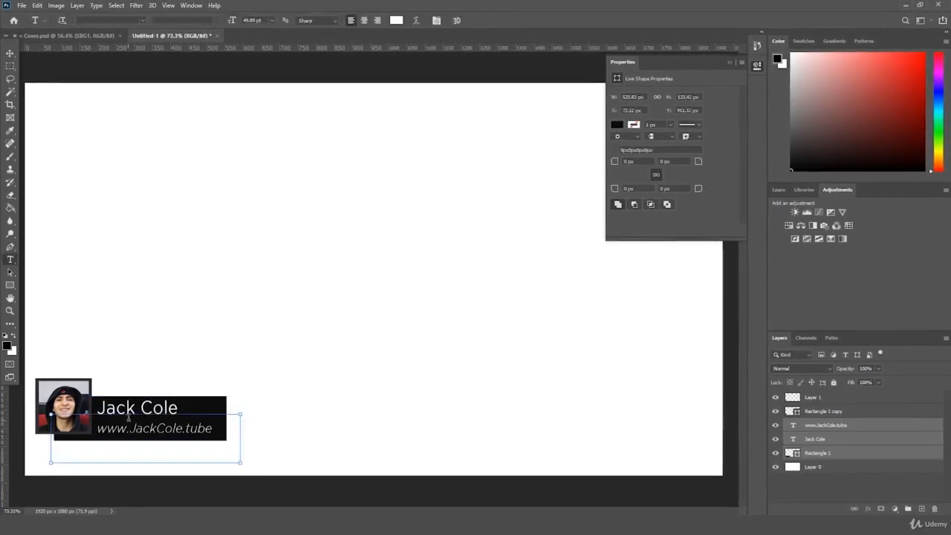
key("t")
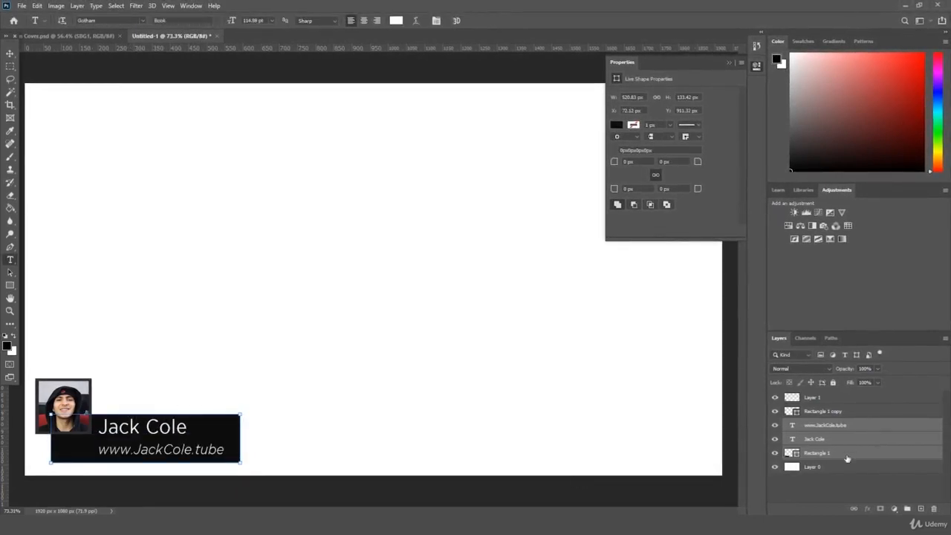
left_click(846, 459)
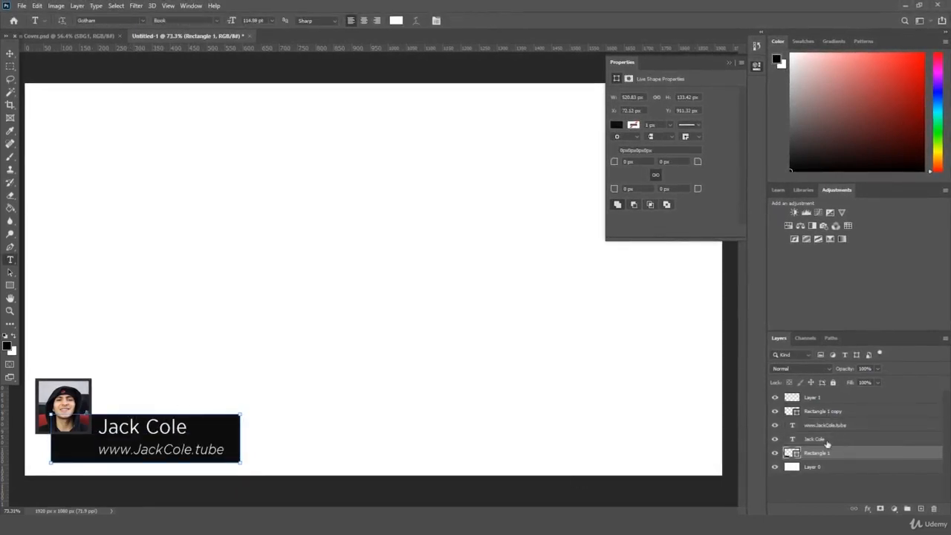
Step: Close the shape Properties panel and select all lower-third layers from Layer 1 to Rectangle 1
left_click(832, 399, "shift")
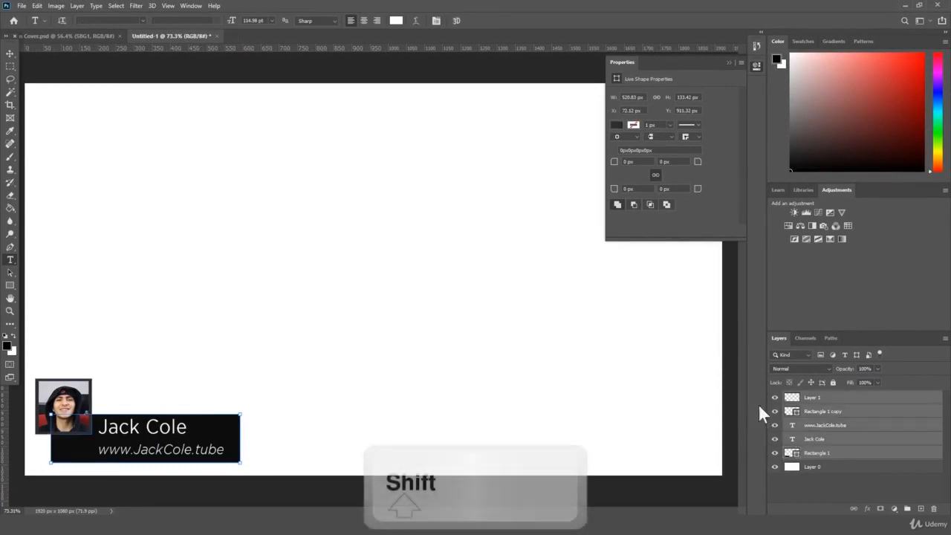
key("ctrl+t")
left_click_drag(240, 414, 219, 441)
key("Escape")
key("Escape")
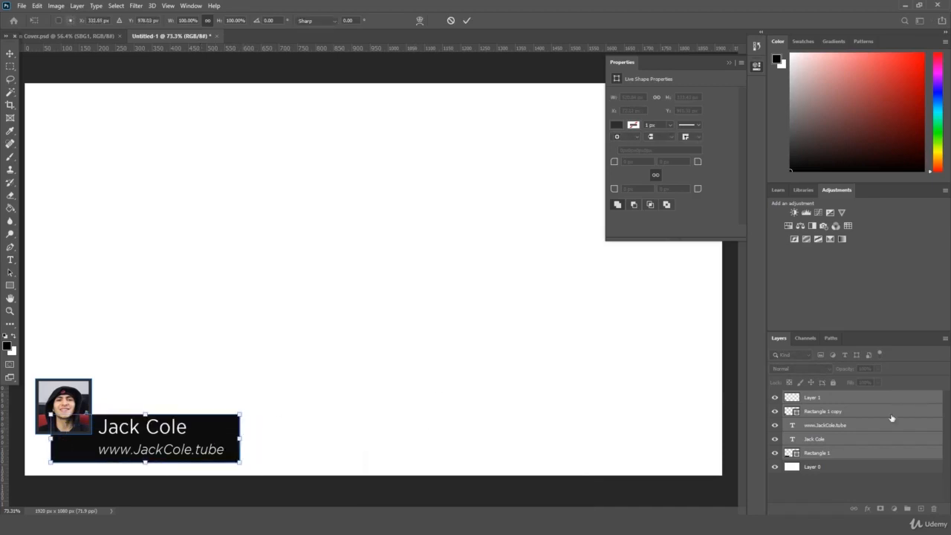
left_click(728, 62)
left_click(10, 55)
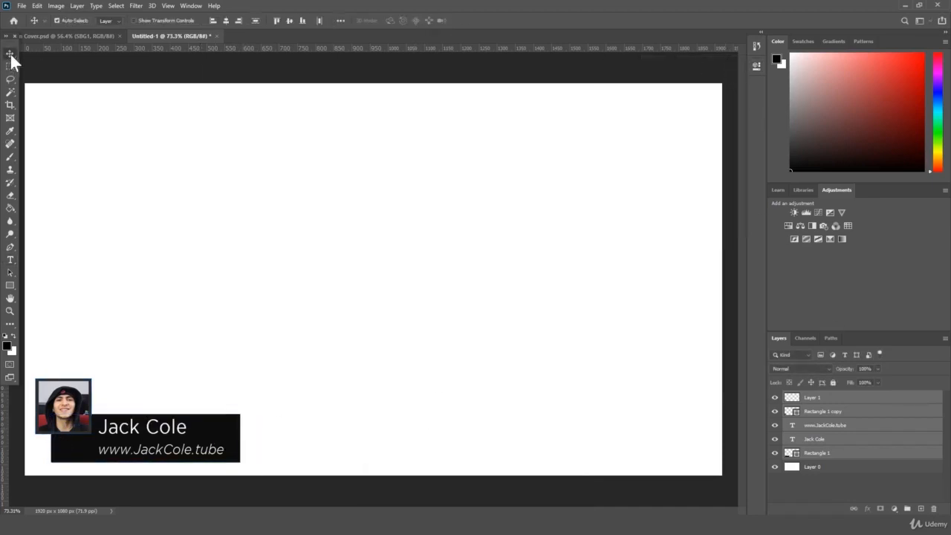
left_click(816, 466)
left_click(825, 440)
left_click(825, 453)
left_click(834, 398, "shift")
Step: Shift the whole lower third about 32 px right and enlarge it together
key("ctrl+t")
mouse_move(195, 392)
left_mouse_down()
mouse_move(219, 390)
mouse_move(194, 392)
left_mouse_up()
key("ctrl+t")
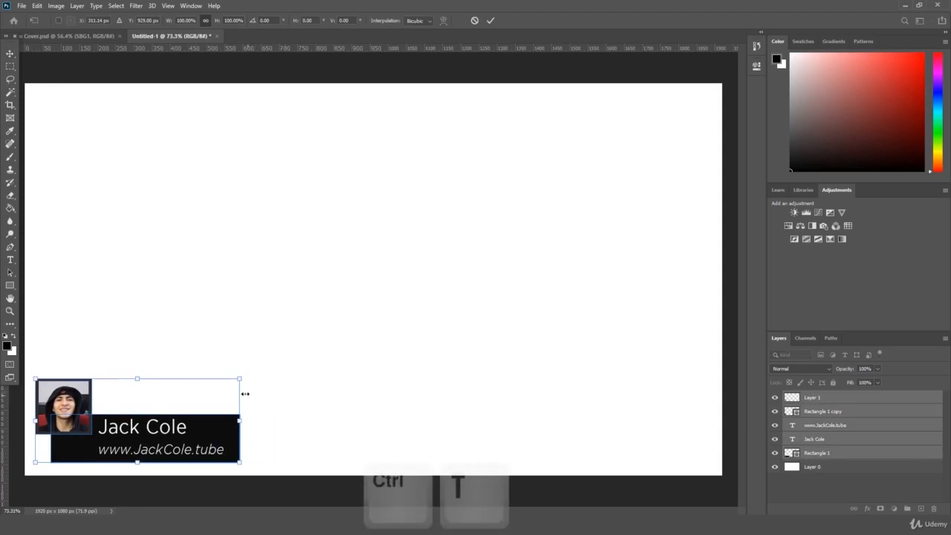
left_click_drag(242, 462, 246, 465)
left_click_drag(245, 377, 286, 360)
key("Return")
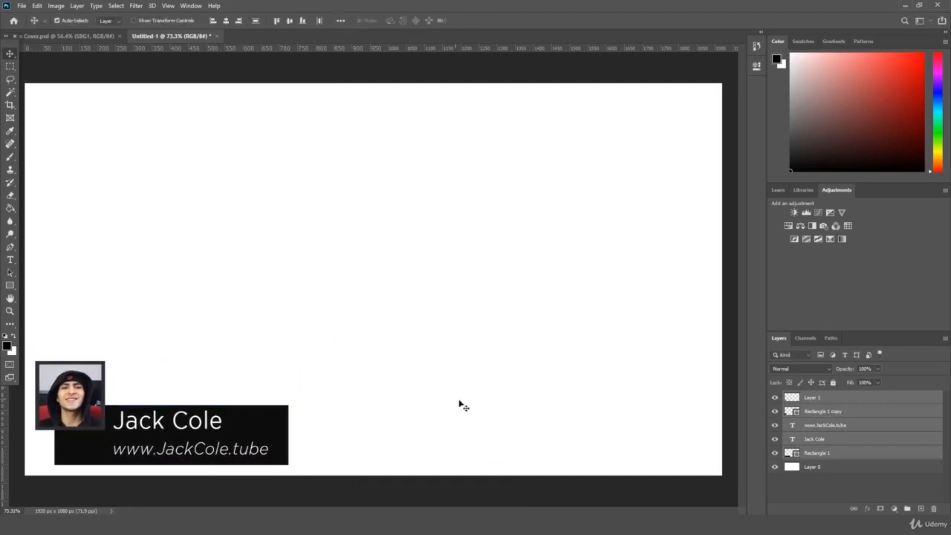
left_click(872, 473)
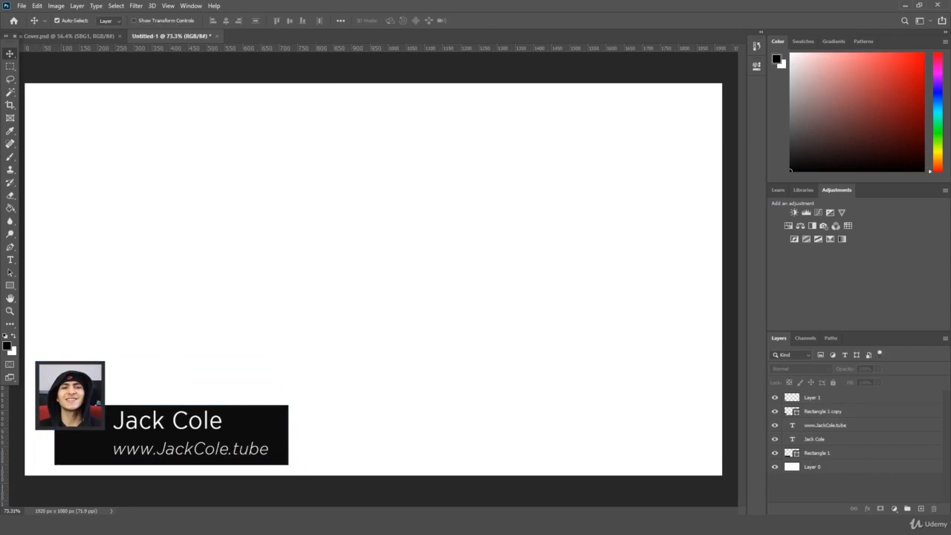
key("alt+Tab")
scroll(612, 328, "down", 2)
Step: Place the Web Logo image on the canvas and give it a white Color Overlay
left_click(657, 457)
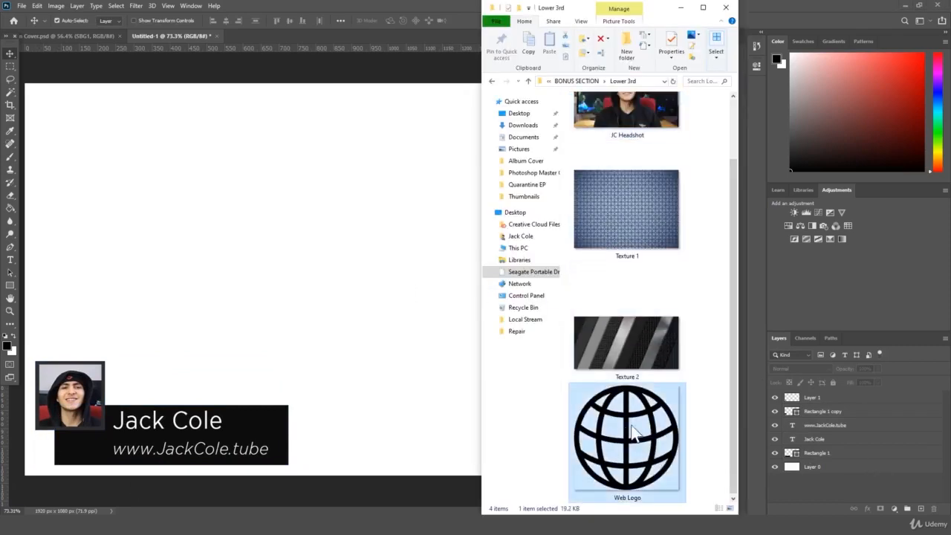
left_click_drag(639, 431, 307, 329)
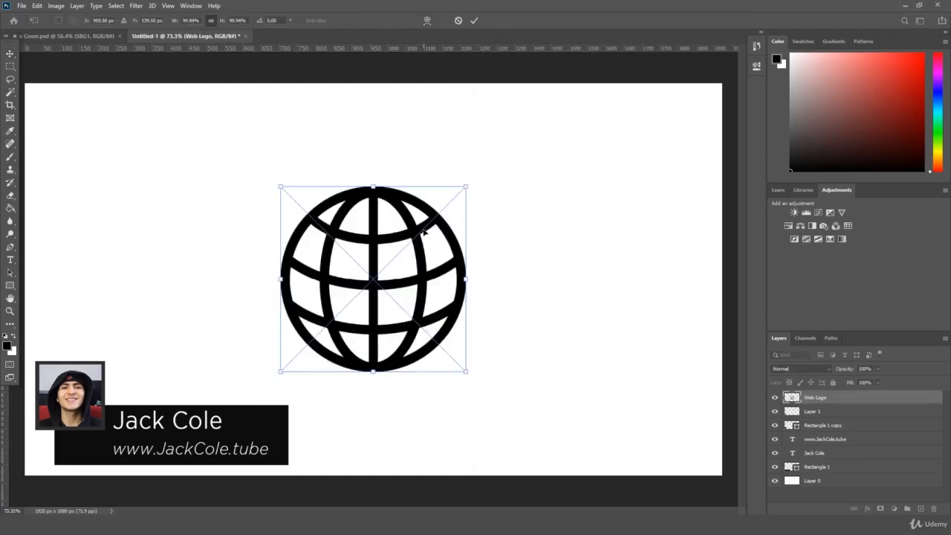
key("Return")
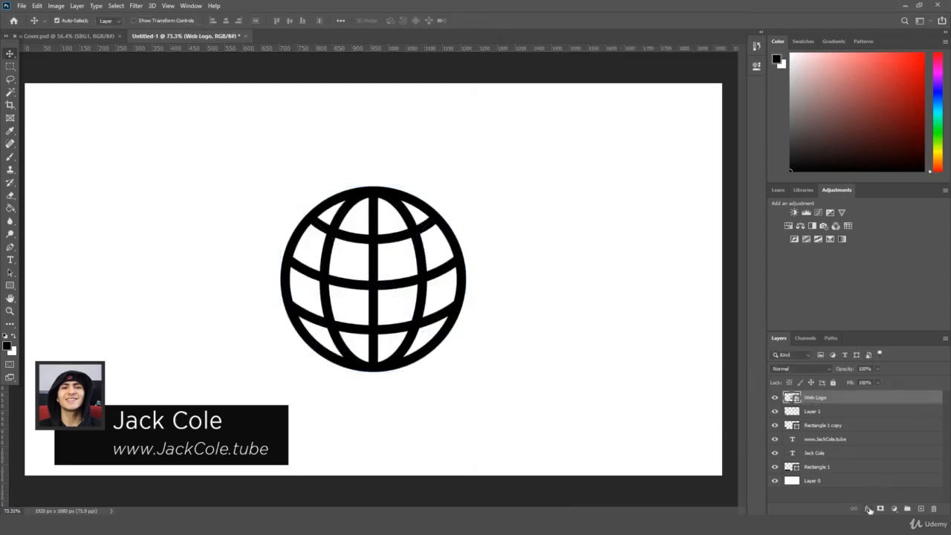
left_click(870, 510)
left_click(886, 468)
key("Return")
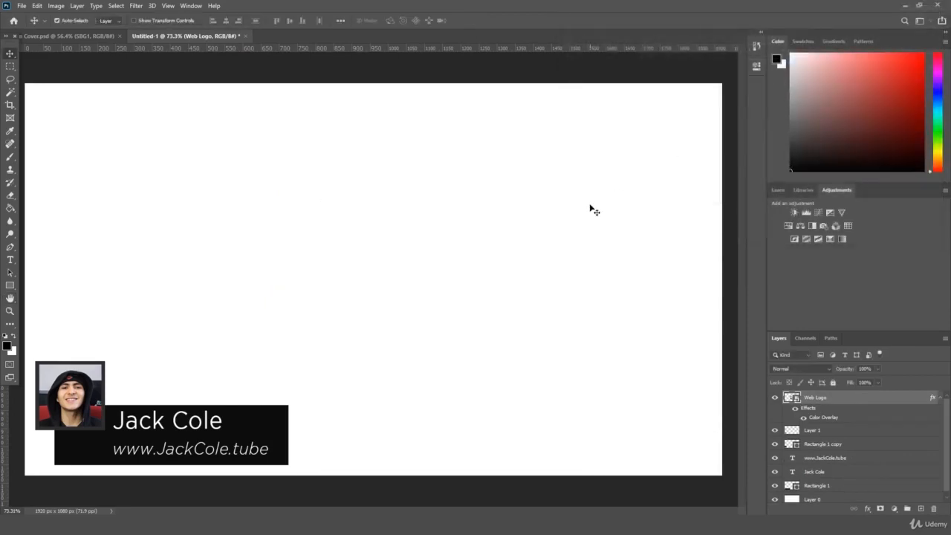
Step: Shrink the globe logo to about half size beside the web address
key("ctrl+t")
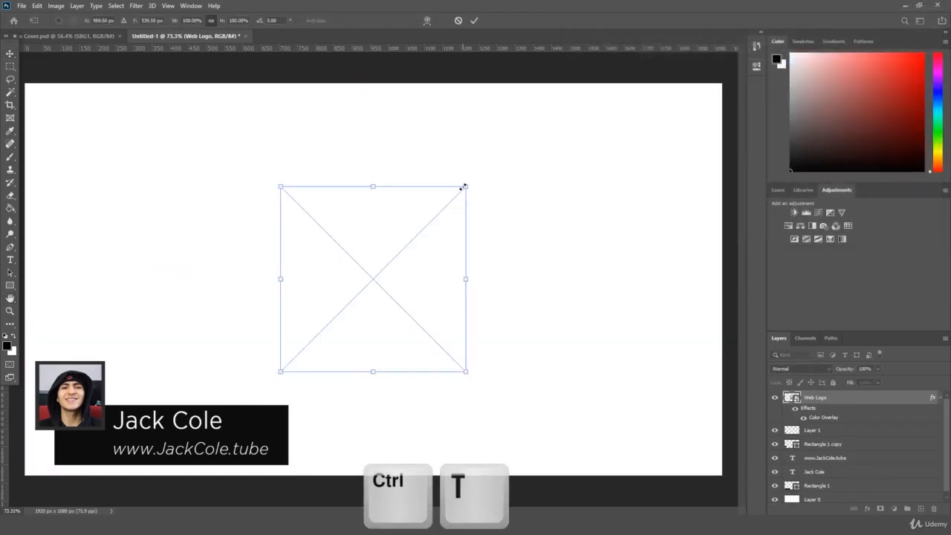
left_click_drag(463, 184, 93, 433)
key("Return")
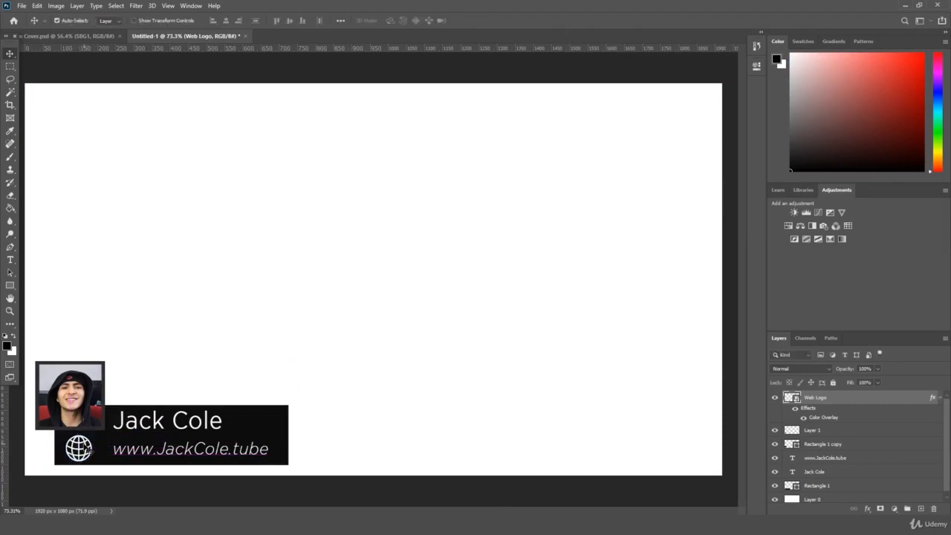
Step: Zoom in on the globe logo and enlarge it slightly next to the web address
left_click(15, 309)
left_click_drag(104, 398, 176, 411)
left_click_drag(368, 512, 329, 511)
left_click_drag(313, 450, 319, 414)
scroll(322, 438, "down", 3)
key("ctrl+t")
left_click_drag(211, 331, 238, 350)
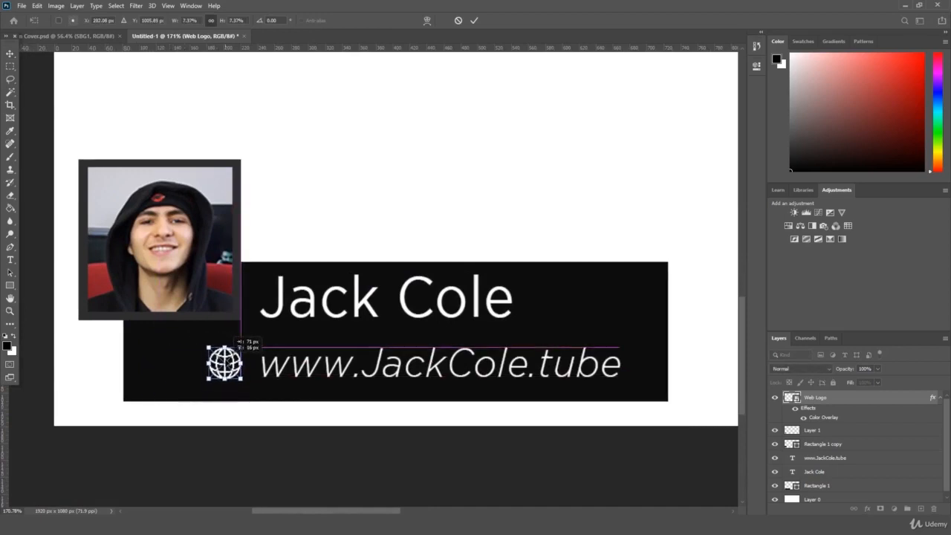
key("Return")
key("z")
key("ctrl+t")
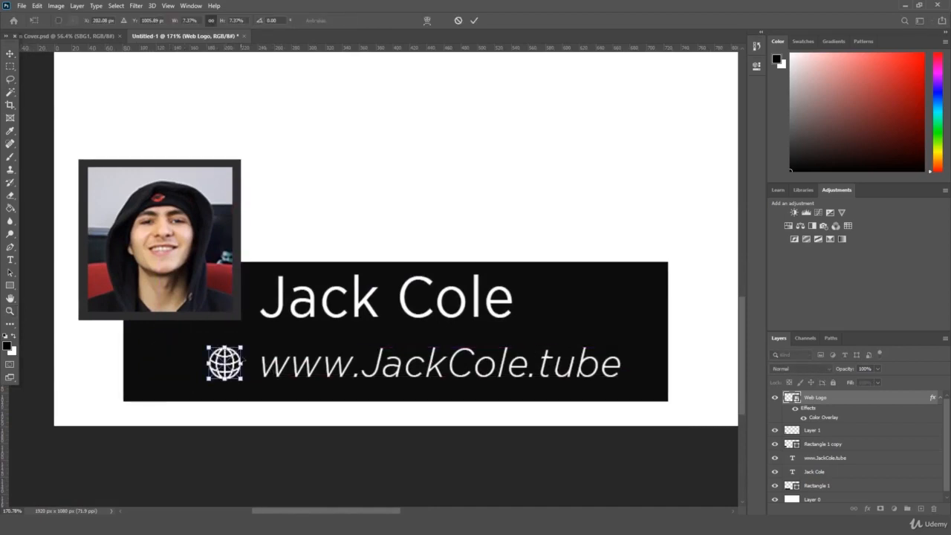
left_click_drag(245, 379, 251, 384)
key("Return")
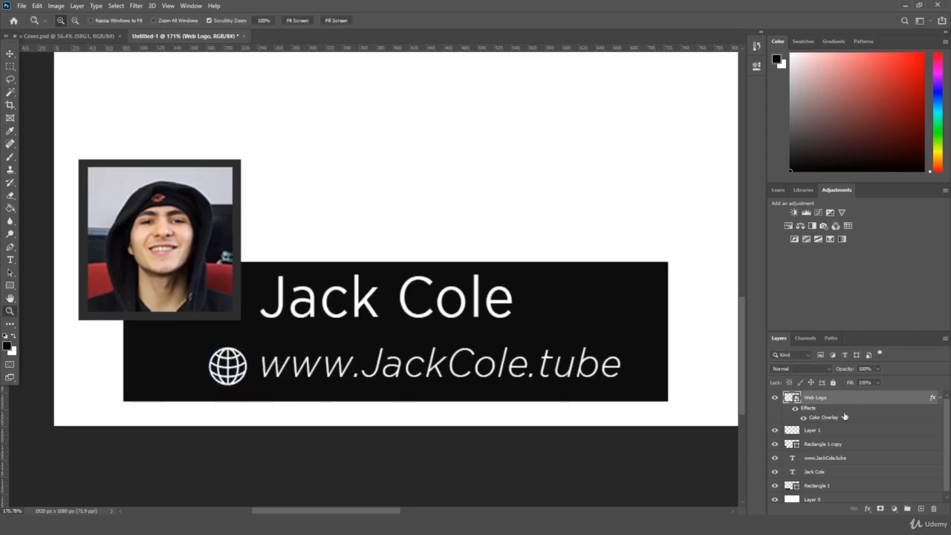
Step: Scale the globe and the web address up together to about 113%
left_click(824, 458)
key("ctrl+t")
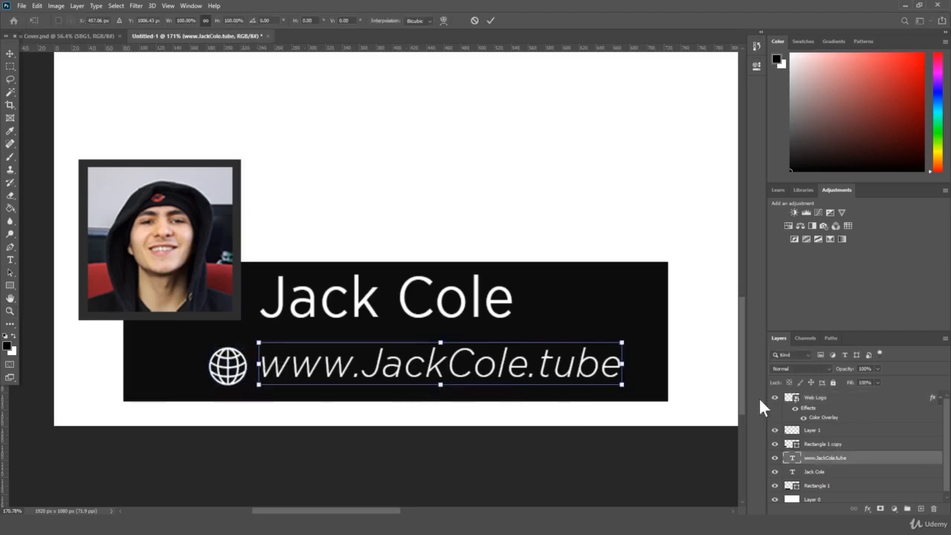
key("Return")
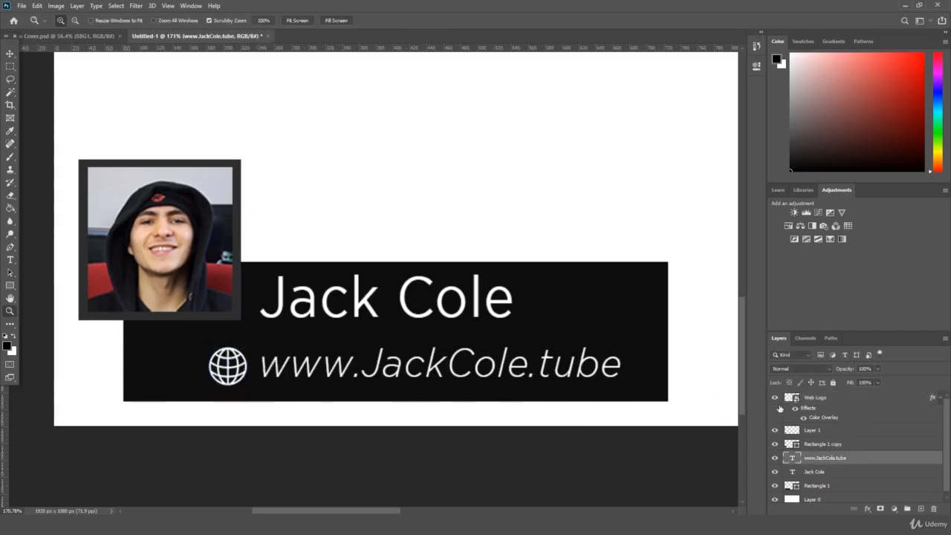
left_click(810, 397, "ctrl")
key("ctrl+t")
left_click_drag(208, 347, 134, 341)
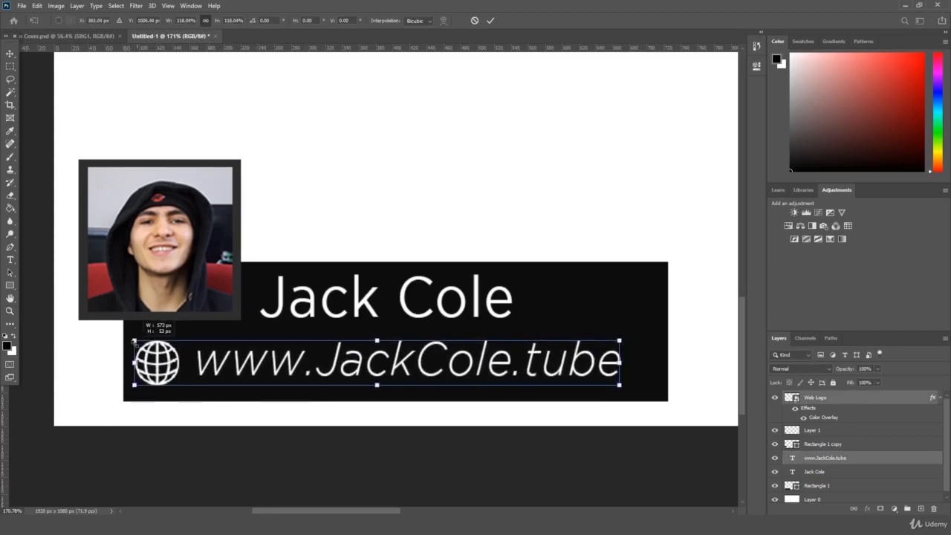
left_click_drag(619, 385, 639, 370)
key("Return")
key("z")
key("ctrl+0")
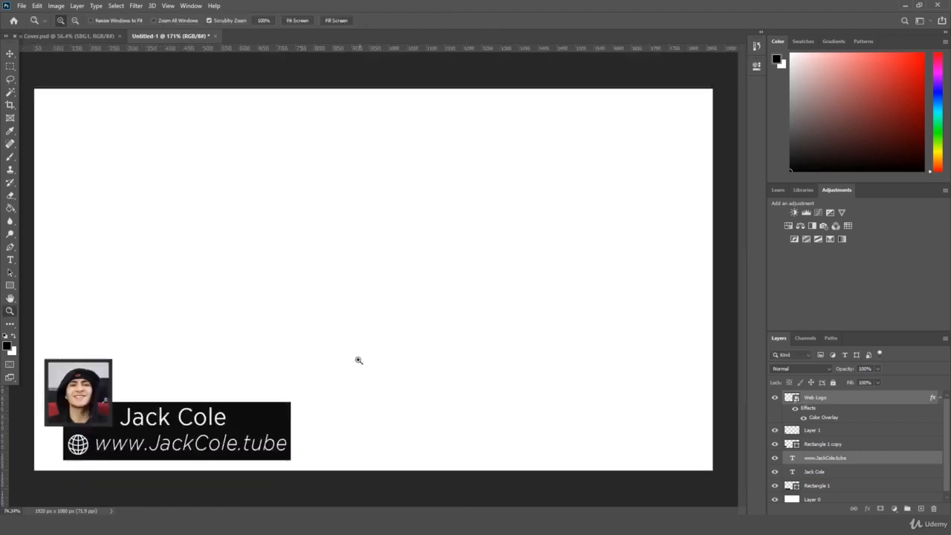
left_click_drag(358, 360, 339, 367)
left_click_drag(398, 289, 412, 285)
Step: Delete the Web Logo layer and zoom in on the lower third
left_click(825, 396)
key("Delete")
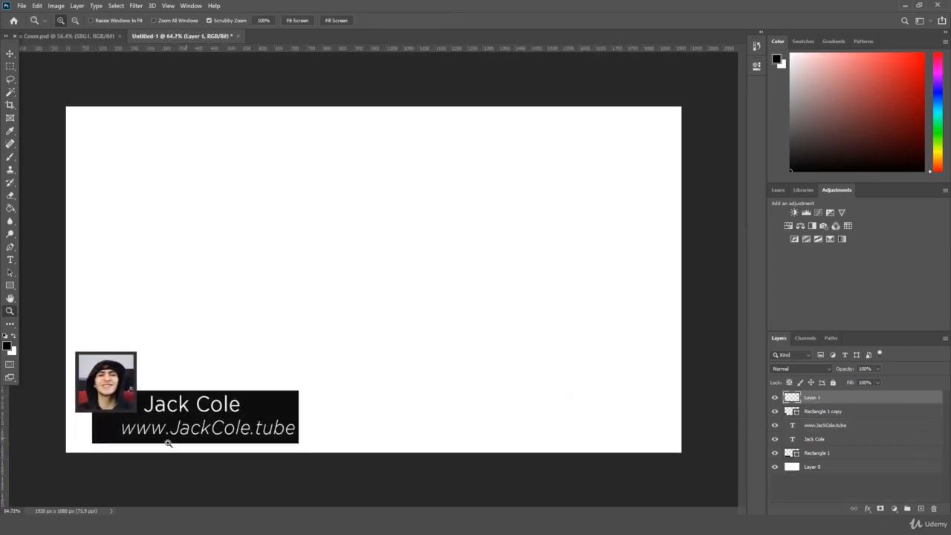
left_click_drag(157, 447, 205, 433)
key("ctrl+t")
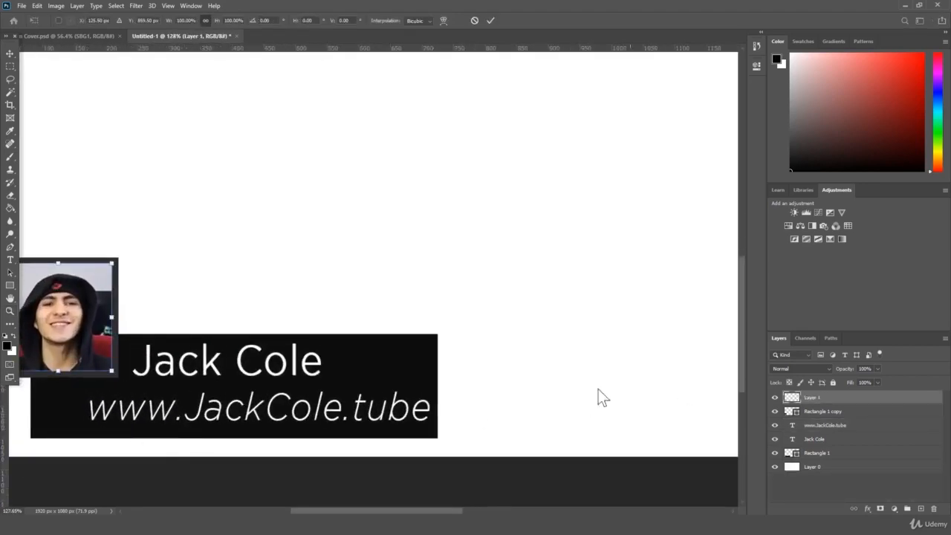
key("Return")
scroll(630, 409, "left", 3)
scroll(646, 428, "down", 2)
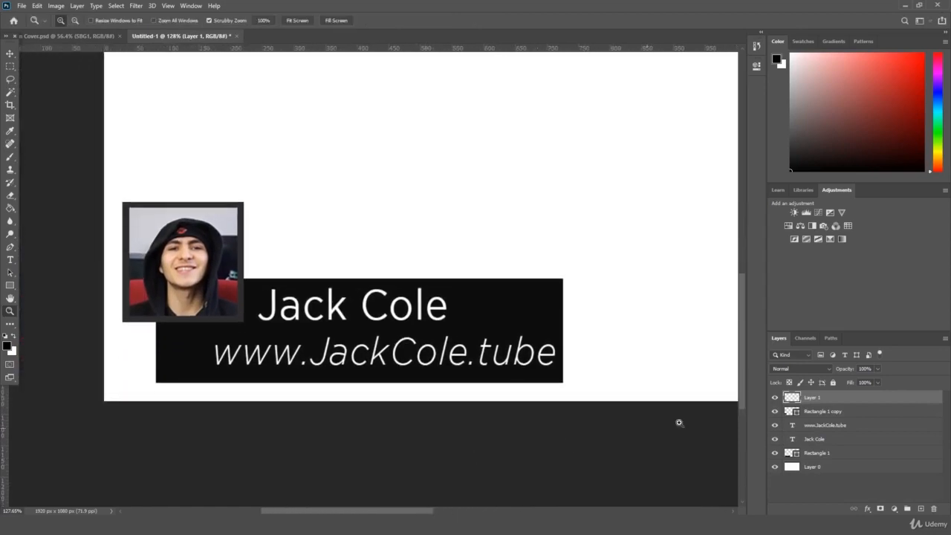
Step: Try enlarging the web address, then undo back to the globe-and-address layout
left_click(843, 422)
key("ctrl+t")
left_click_drag(210, 369, 161, 379)
key("Return")
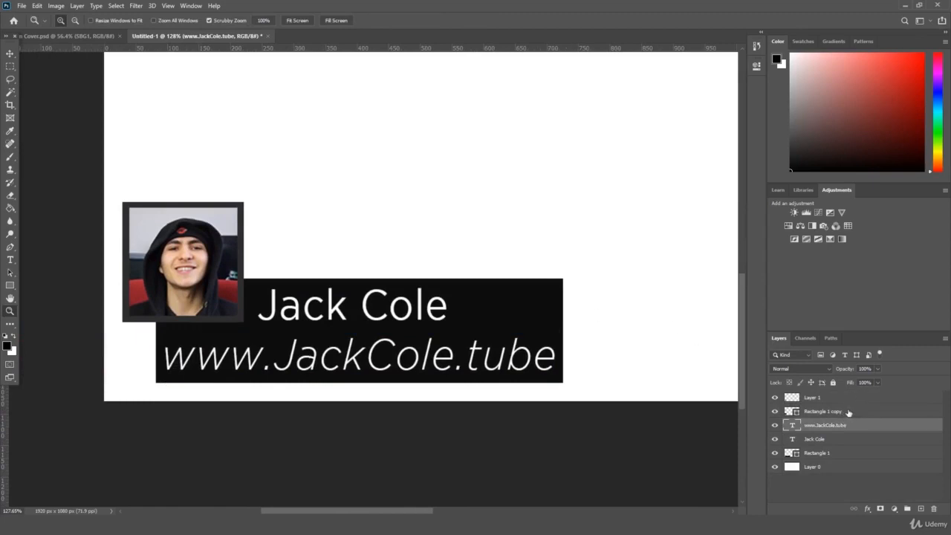
key("ctrl+z")
key("ctrl+z")
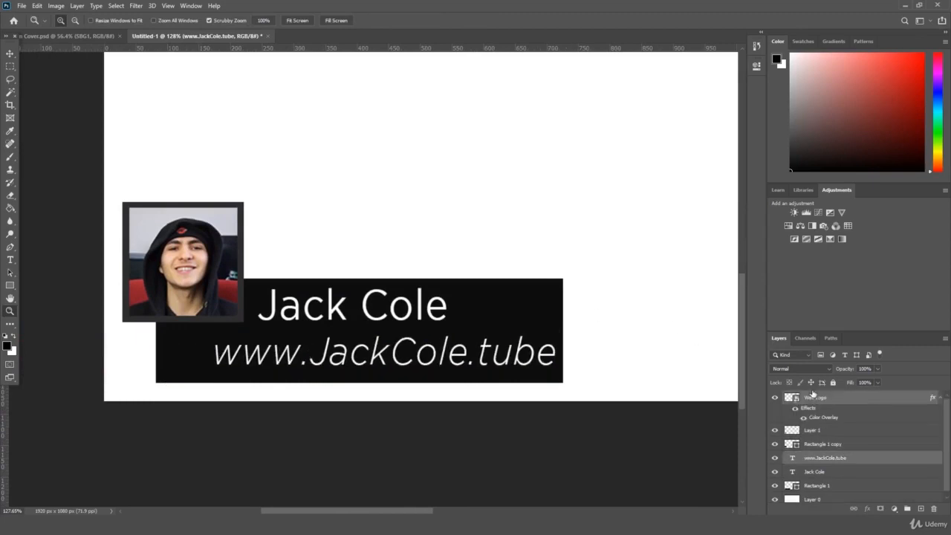
key("ctrl+z")
key("ctrl+z")
key("ctrl+z")
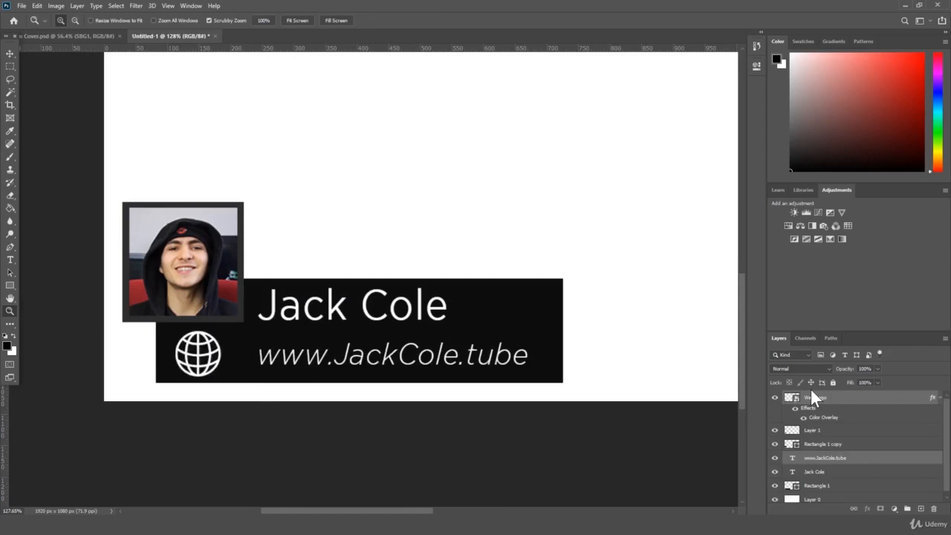
key("ctrl+z")
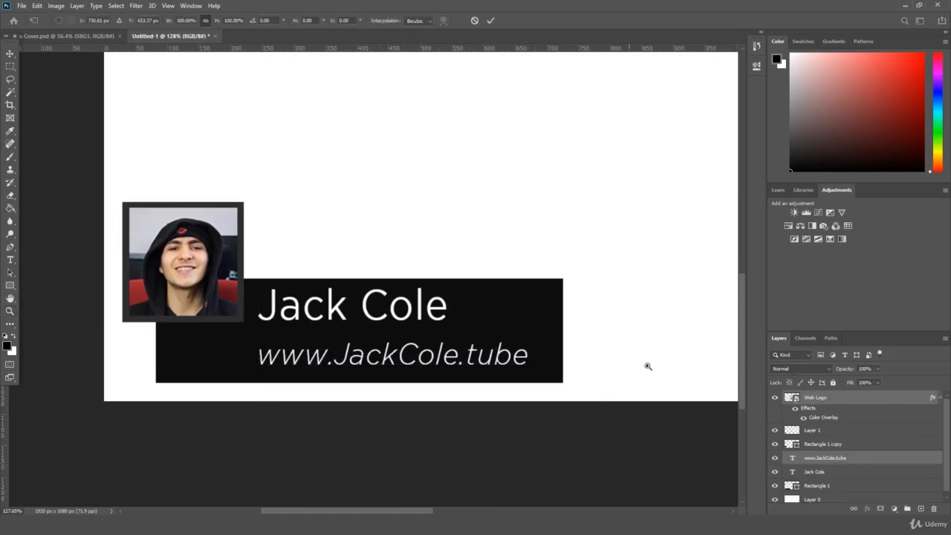
left_click(825, 399)
key("Delete")
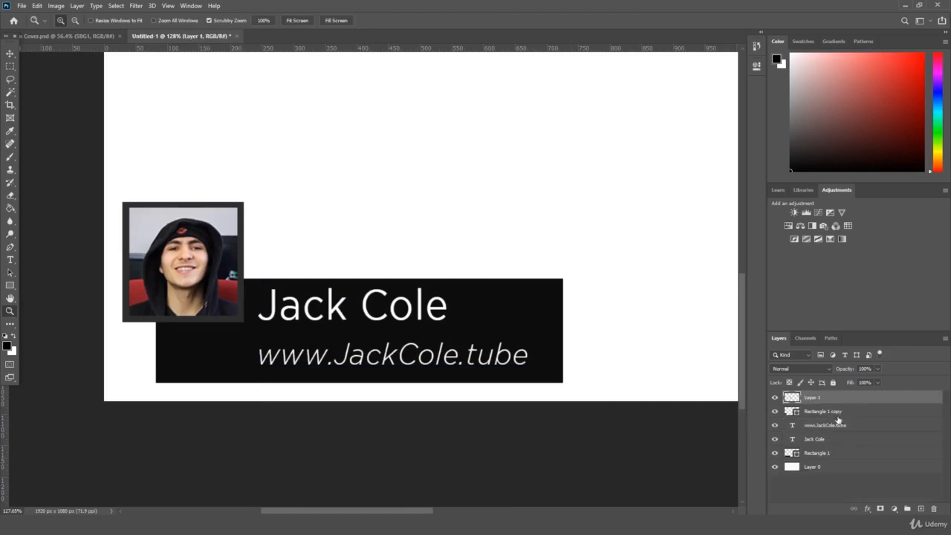
left_click(832, 411)
key("ctrl+t")
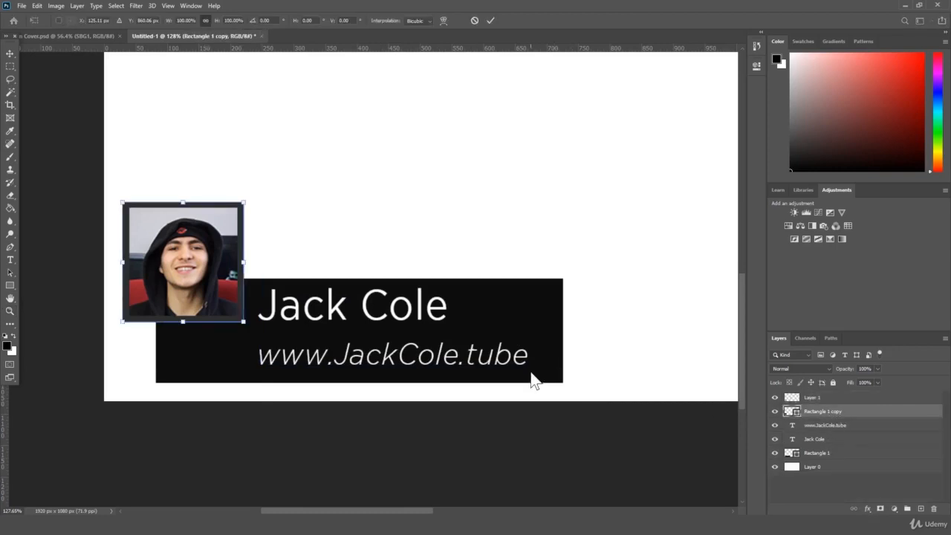
left_click(840, 425)
key("ctrl+t")
left_click_drag(528, 372, 554, 375)
key("Return")
key("z")
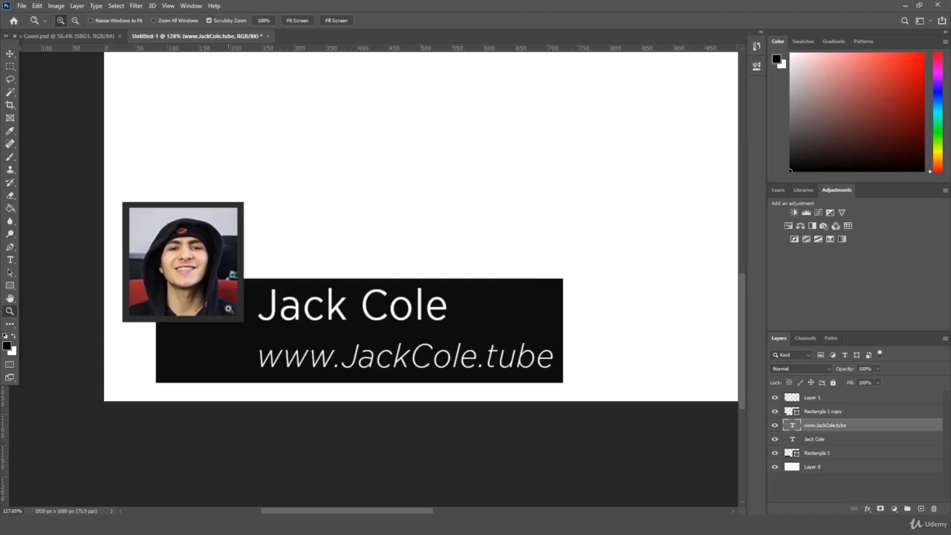
mouse_move(437, 325)
left_mouse_down()
mouse_move(413, 335)
mouse_move(420, 331)
left_mouse_up()
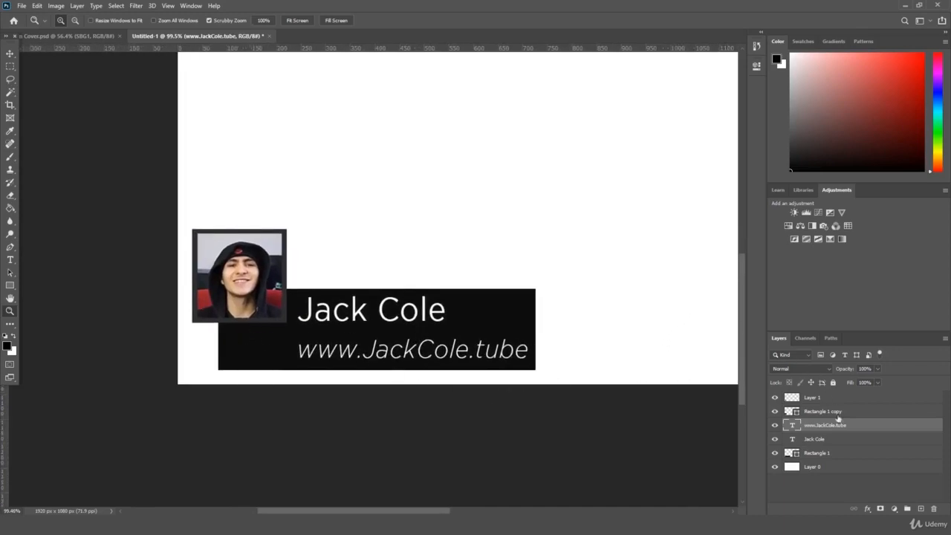
Step: Narrow the black bar from its left side so it starts beside the headshot
left_click(821, 452)
key("ctrl+t")
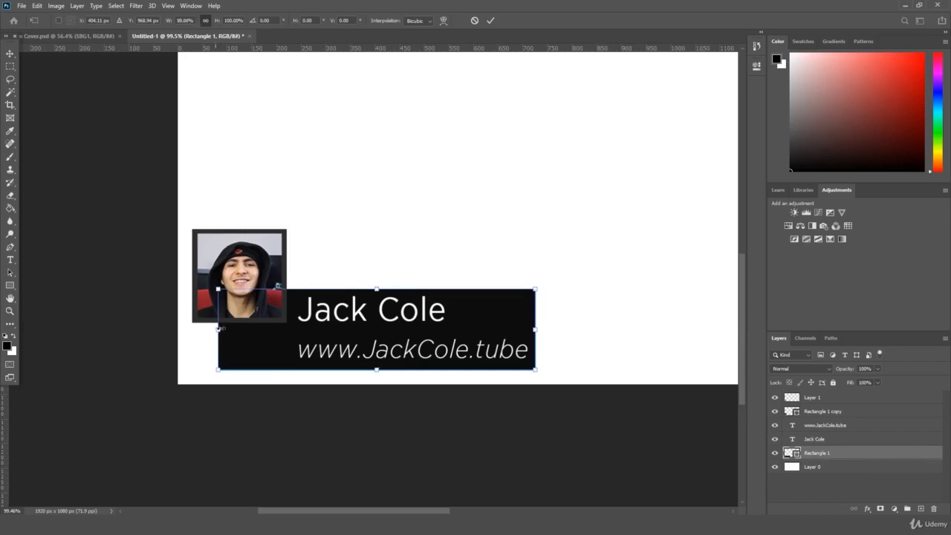
left_click_drag(218, 328, 290, 328)
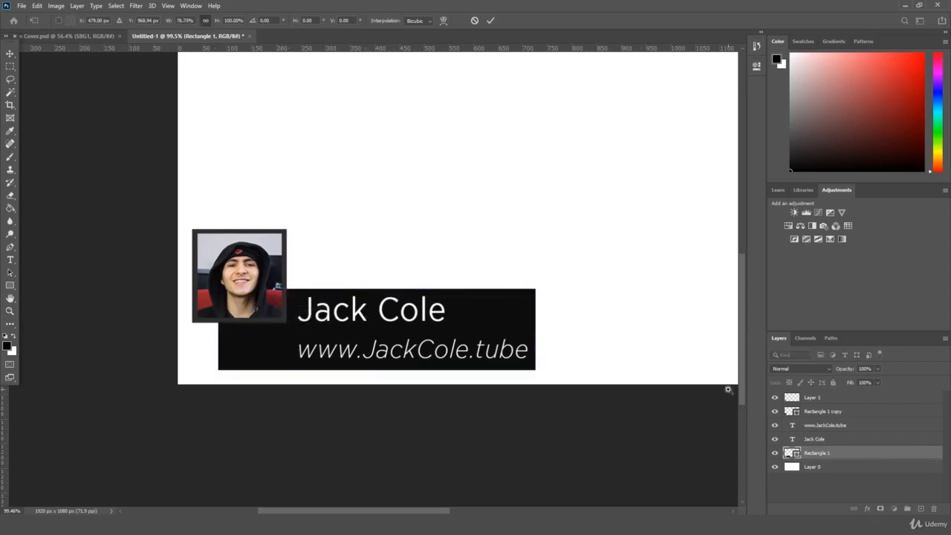
key("Return")
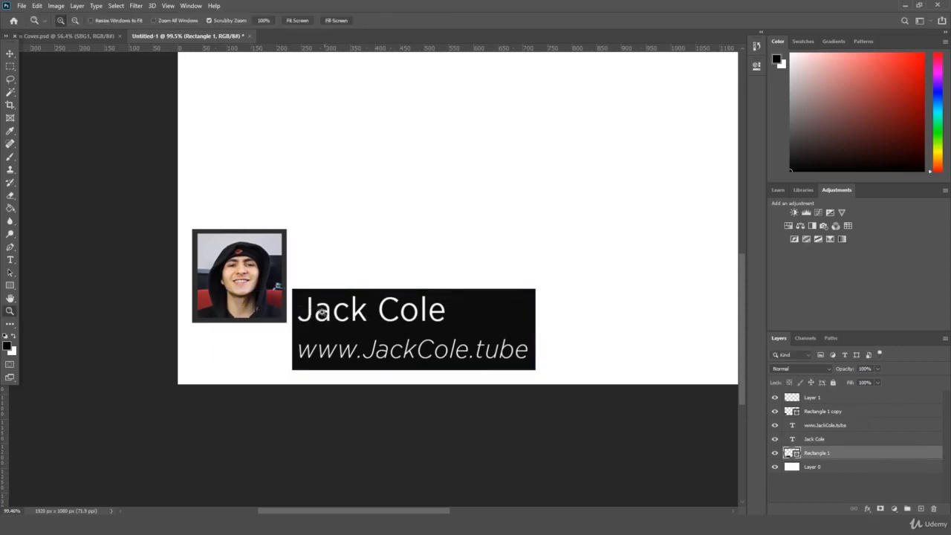
left_click(838, 441)
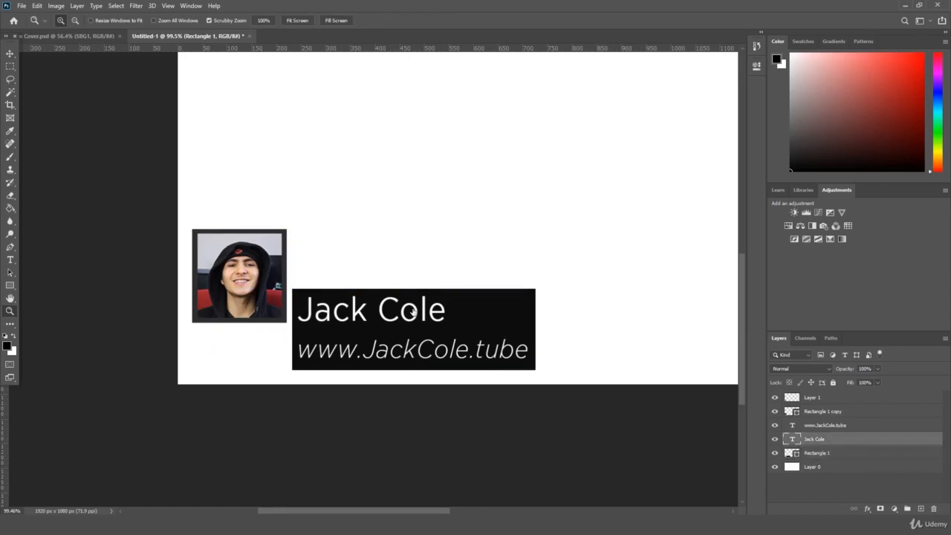
left_click(907, 30)
key("ctrl+t")
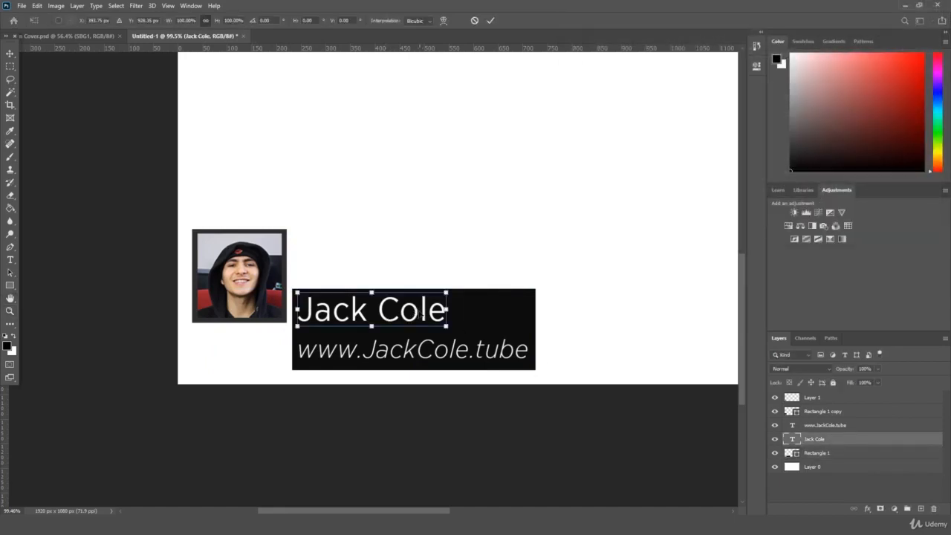
left_click_drag(414, 316, 499, 315)
key("Return")
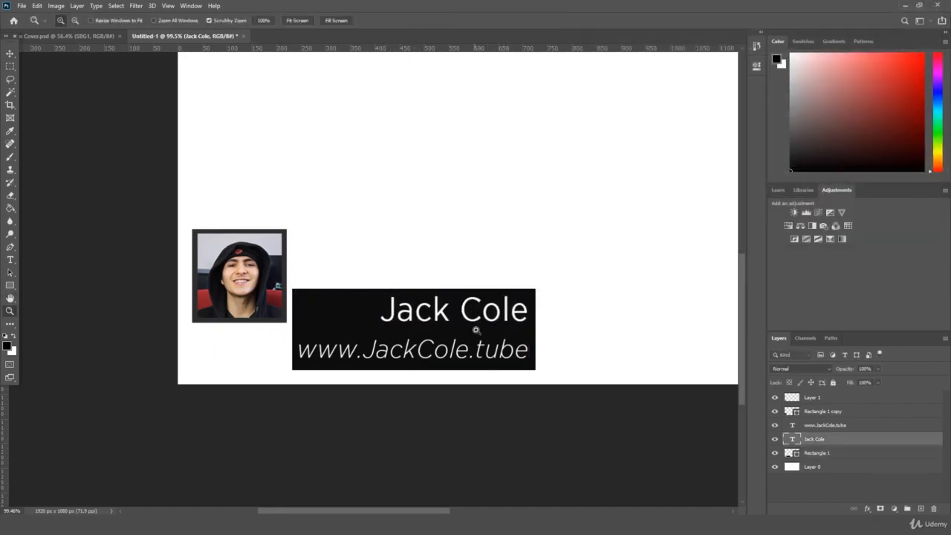
key("ctrl+t")
left_click_drag(378, 326, 365, 329)
key("Return")
key("z")
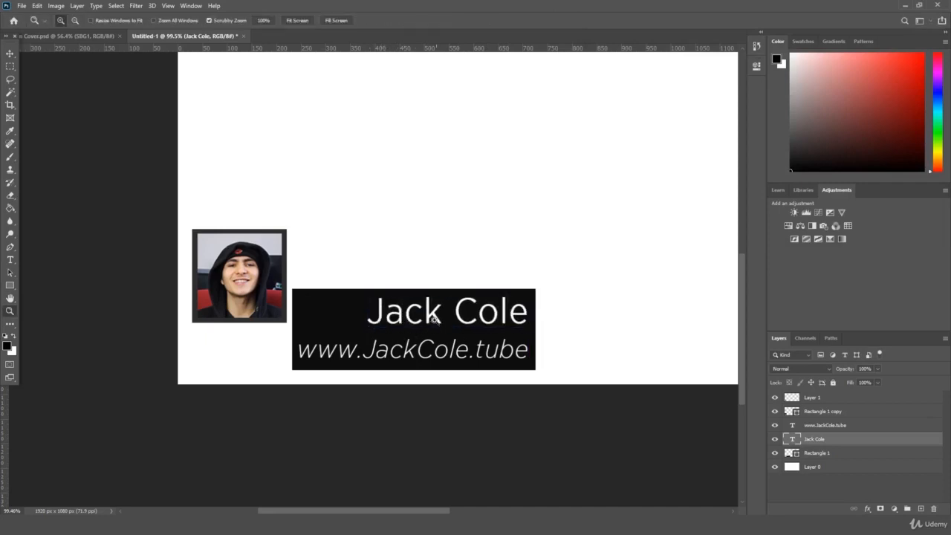
left_click(10, 259)
triple_click(478, 309)
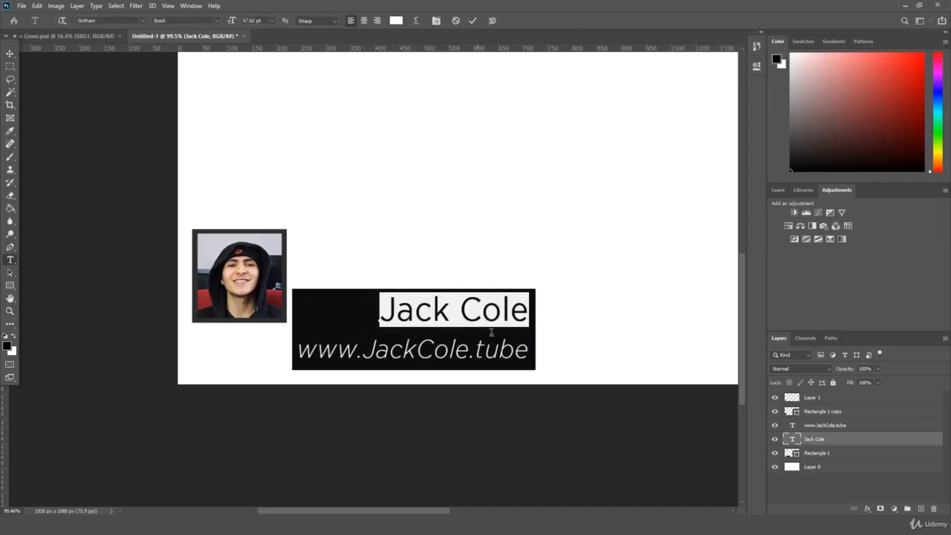
left_click(219, 20)
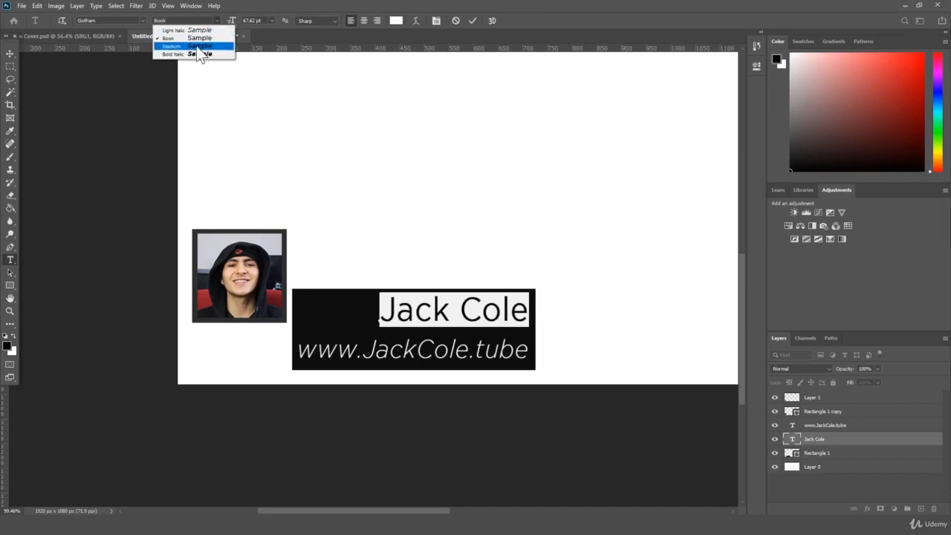
left_click(197, 49)
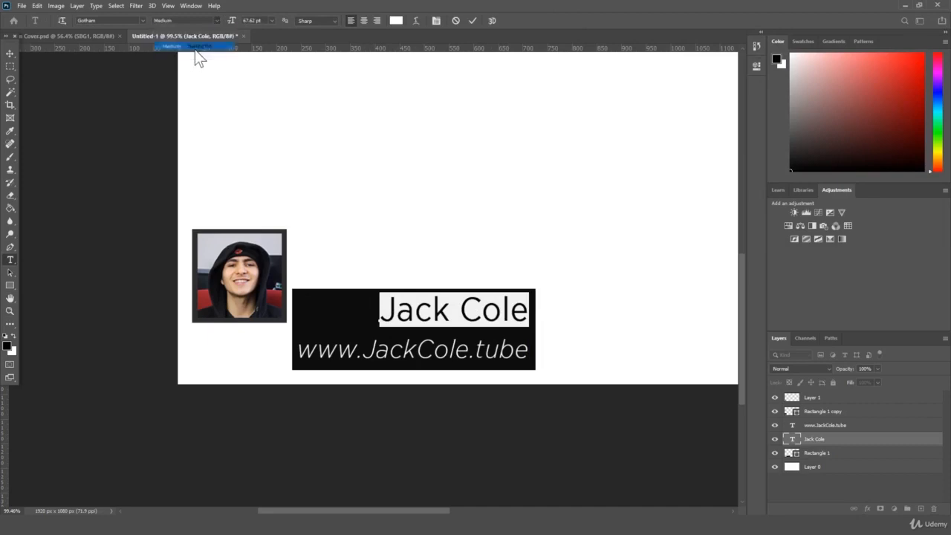
left_click(831, 438)
key("ctrl+t")
left_click_drag(513, 312, 511, 315)
key("Return")
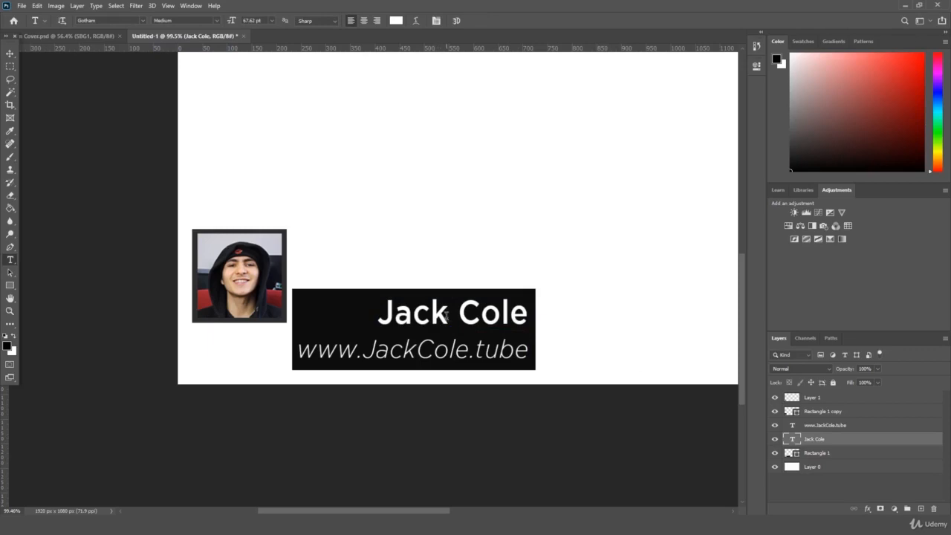
Step: Set the web address in upright Gotham Light Regular
triple_click(435, 349)
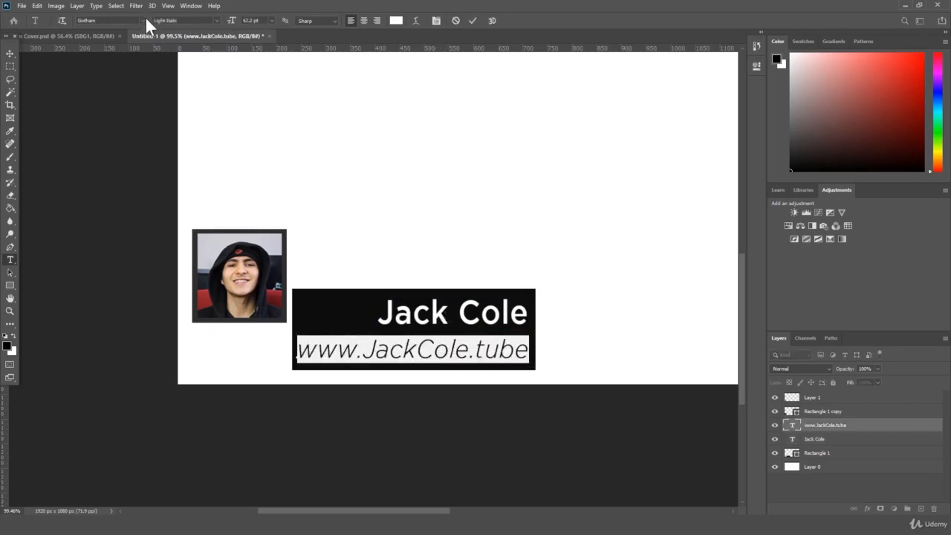
left_click(143, 16)
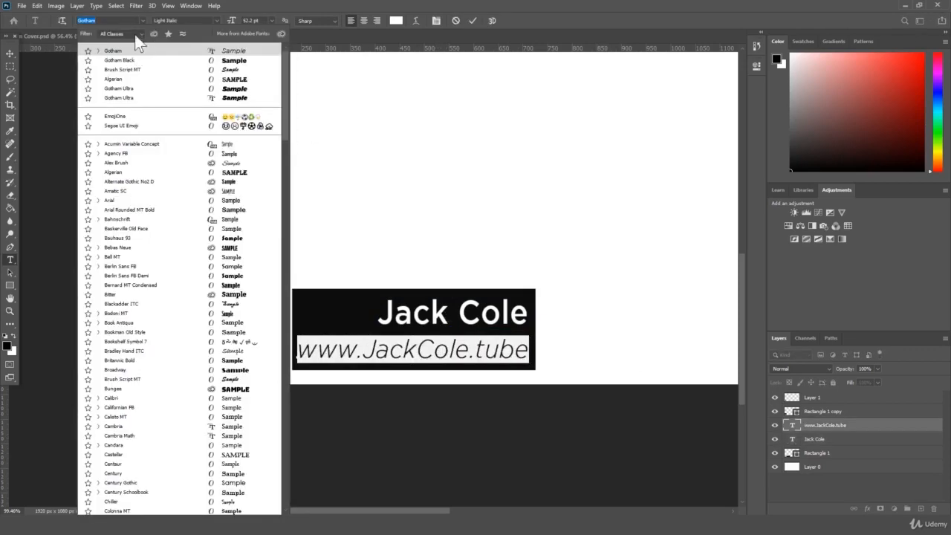
type("Gotham")
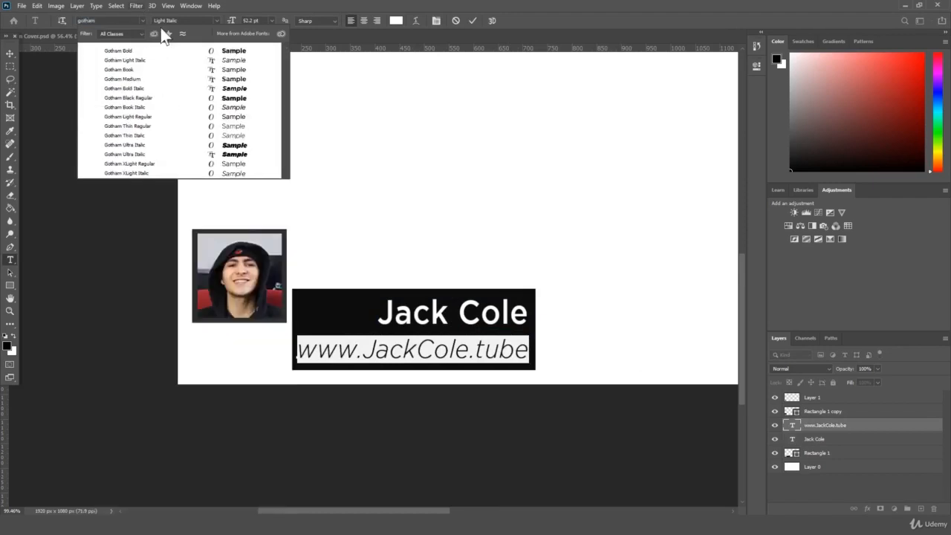
left_click(148, 116)
left_click(850, 427)
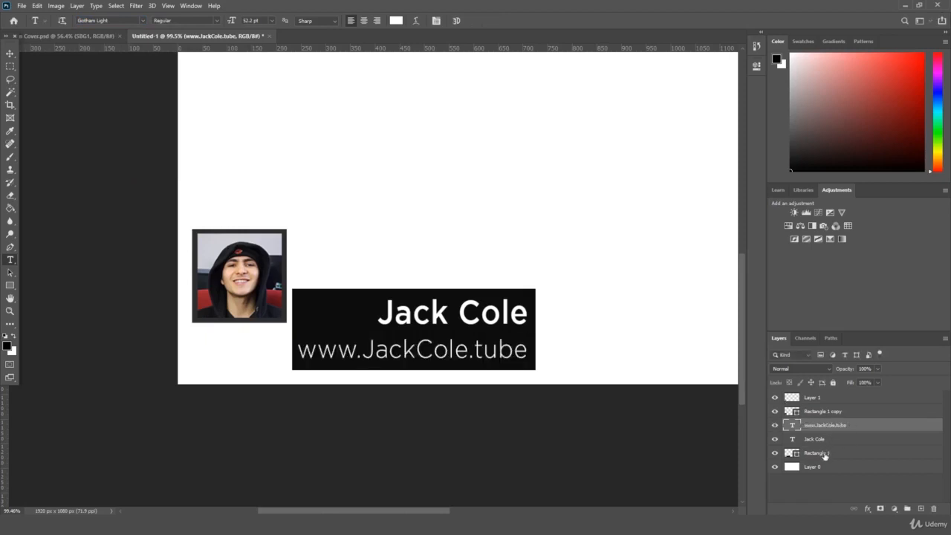
left_click(824, 455, "ctrl")
left_click(823, 441, "ctrl")
key("ctrl+t")
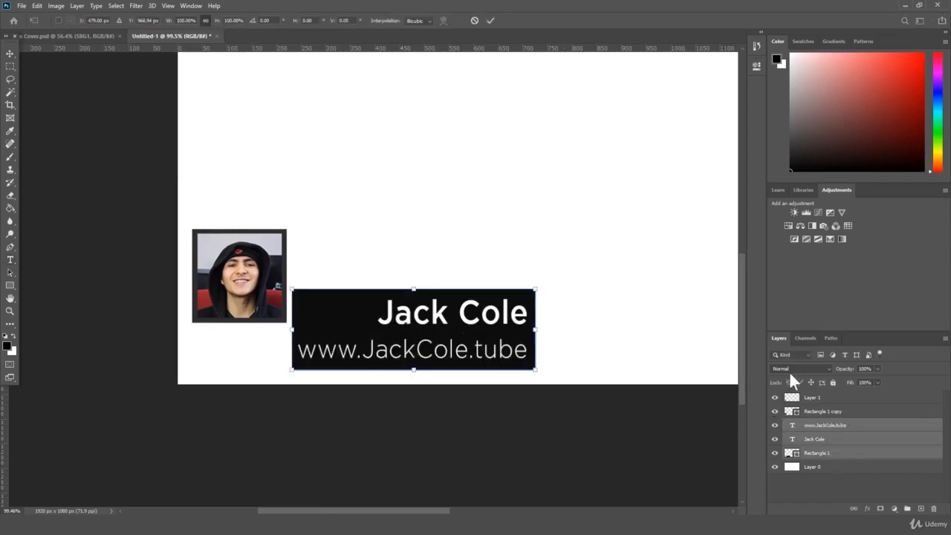
Step: Move the black bar and both text lines about 96 px left and 10 px up
left_click_drag(479, 314, 379, 315)
key("Return")
key("t")
key("ctrl+t")
key("Return")
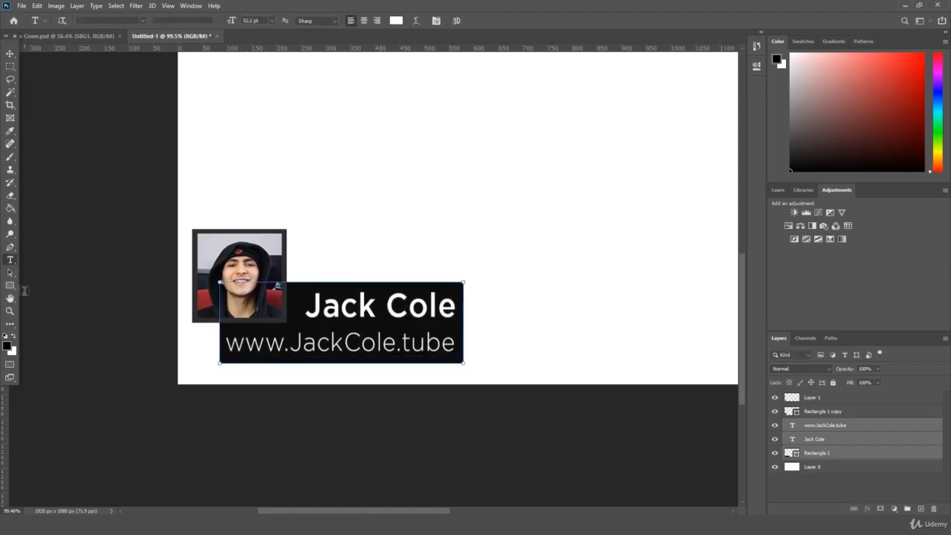
left_click(11, 310)
mouse_move(149, 270)
left_mouse_down()
mouse_move(132, 280)
mouse_move(141, 280)
left_mouse_up()
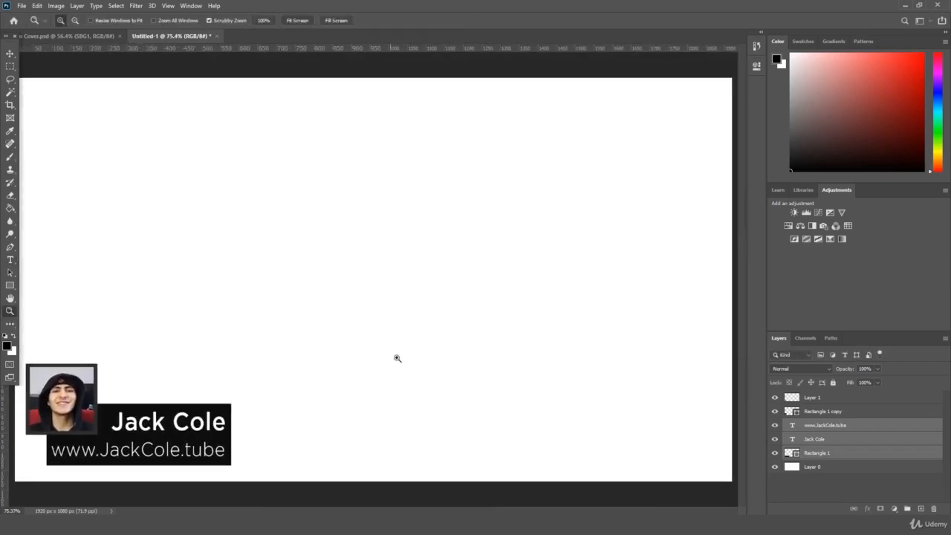
left_click_drag(517, 404, 497, 454)
left_click(838, 426)
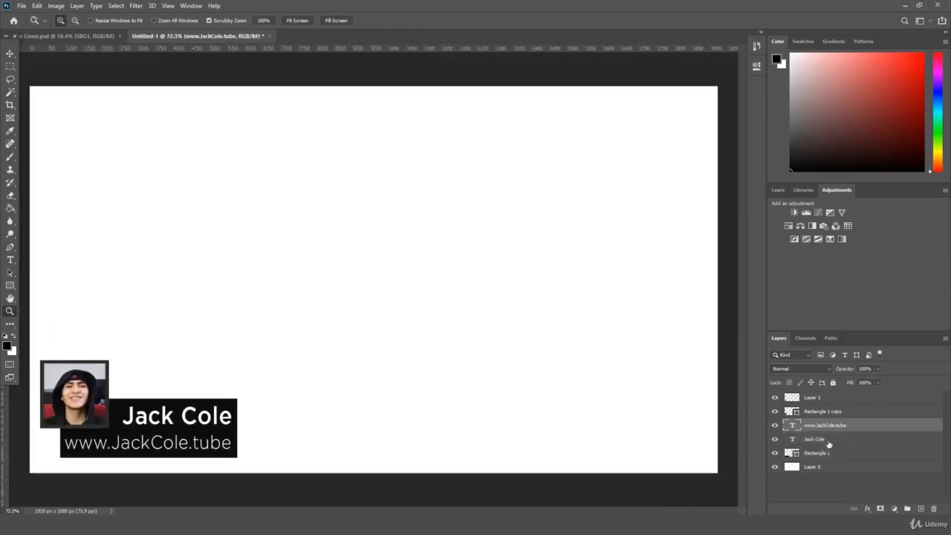
left_click(826, 439)
key("ctrl+t")
left_click_drag(120, 400, 117, 401)
key("Return")
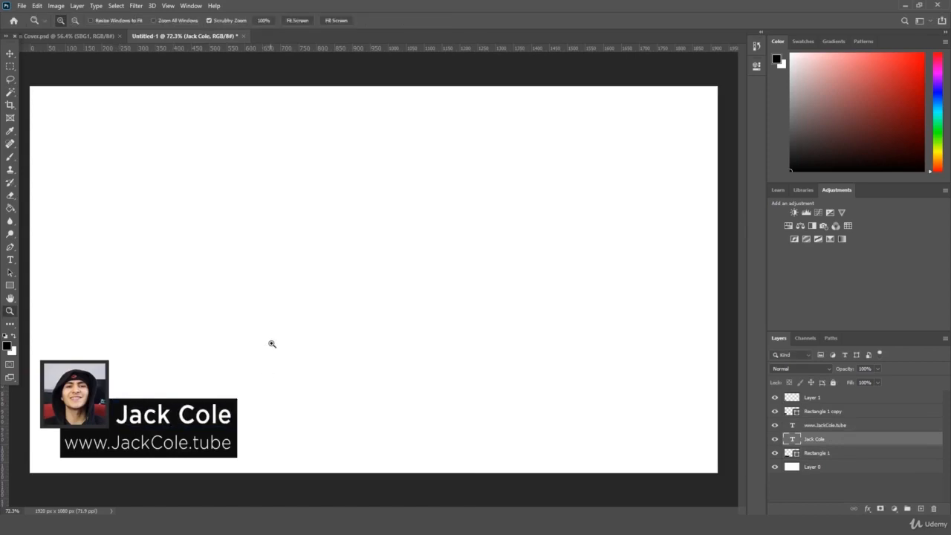
left_click_drag(294, 318, 292, 316)
left_click(298, 21)
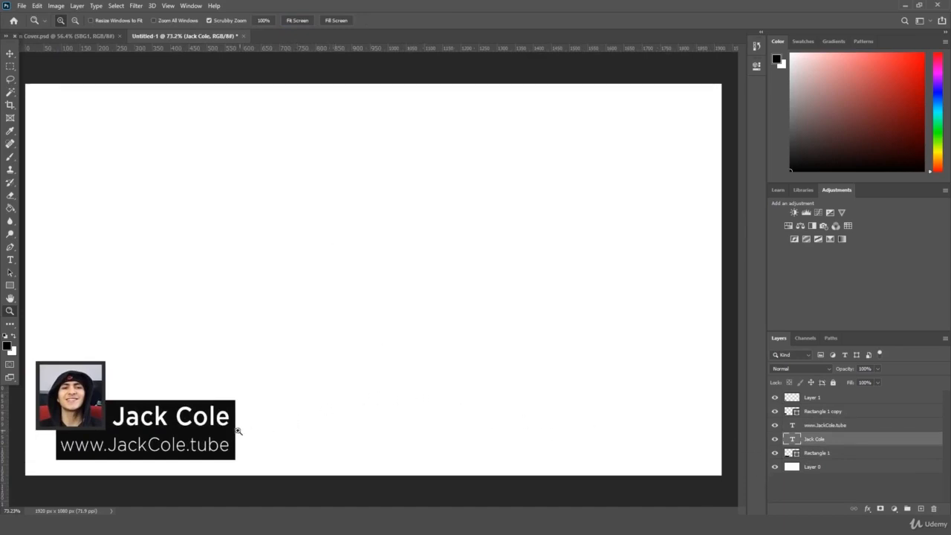
left_click_drag(236, 413, 232, 411)
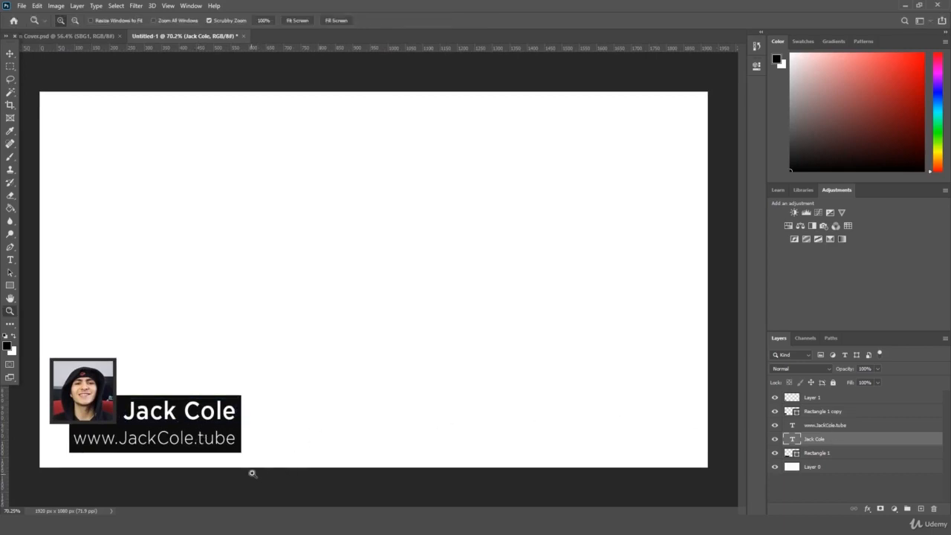
Step: Shrink the web address text to about 91% and nudge it slightly right and down
left_click(109, 437, "ctrl")
key("ctrl+t")
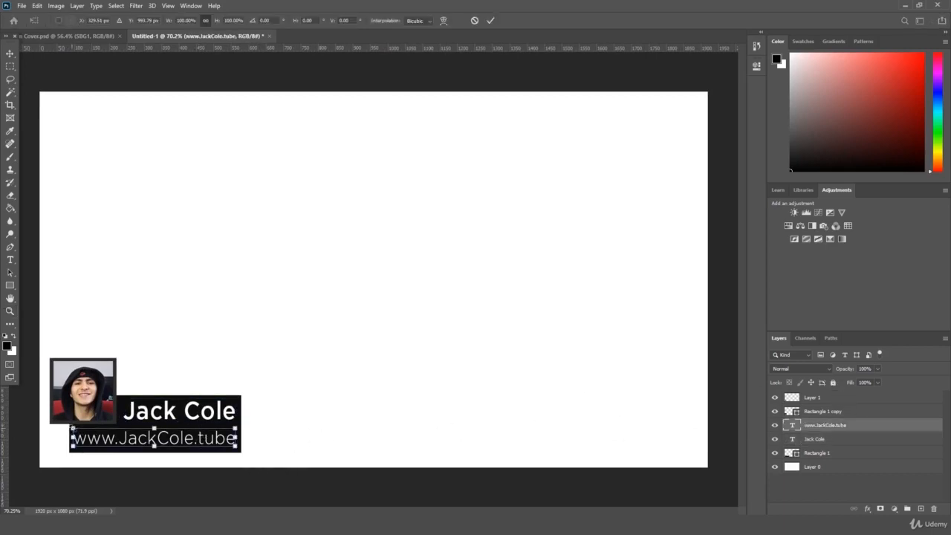
left_click_drag(72, 428, 88, 430)
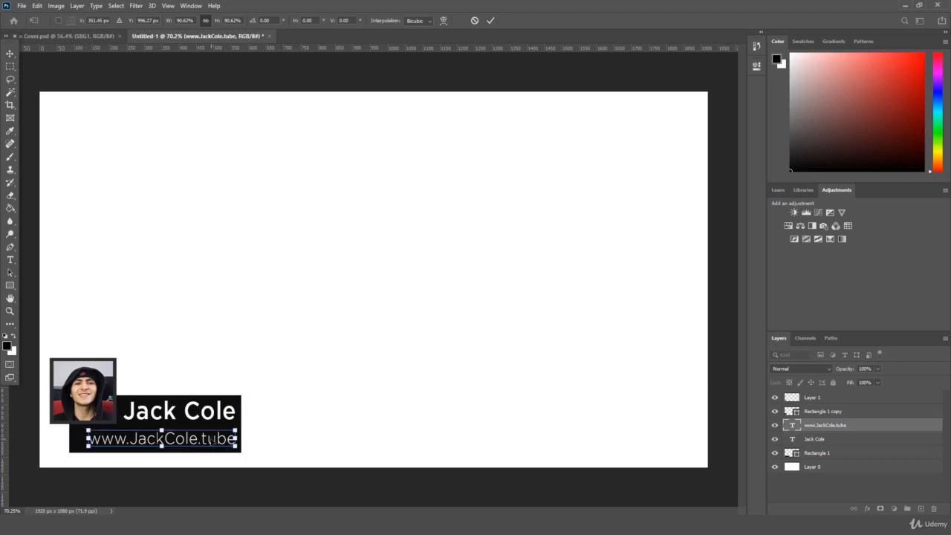
left_click_drag(212, 440, 212, 441)
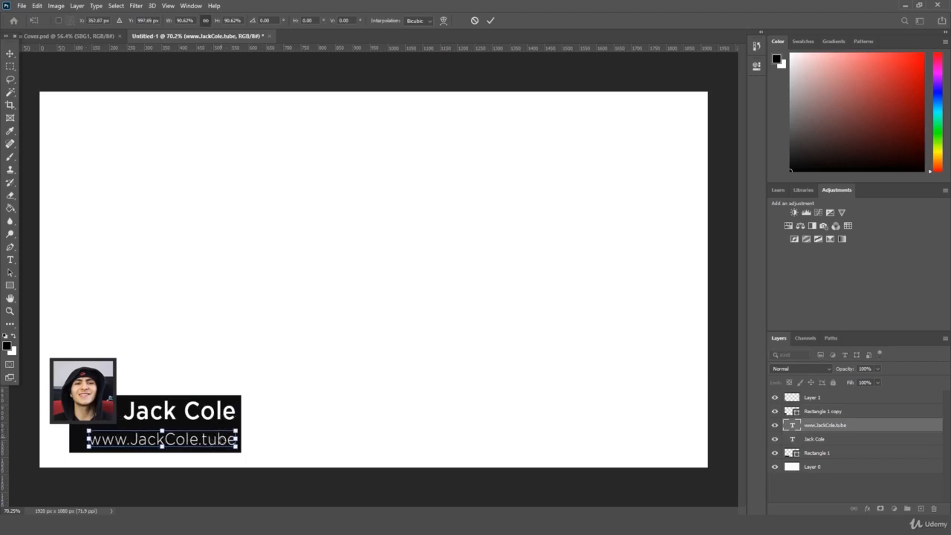
key("Return")
key("z")
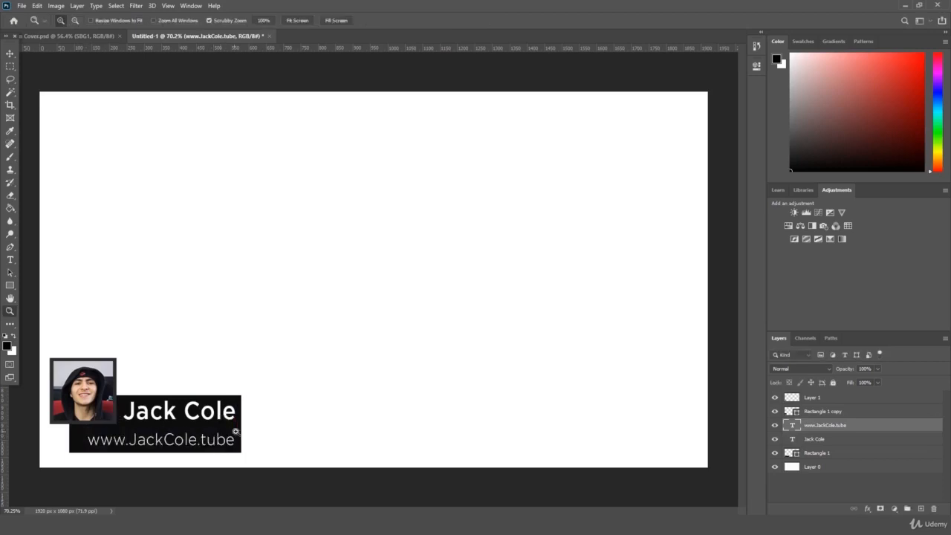
Step: Narrow the black bar by pulling in its left edge
left_click(817, 453)
key("ctrl+t")
left_click_drag(70, 424, 84, 423)
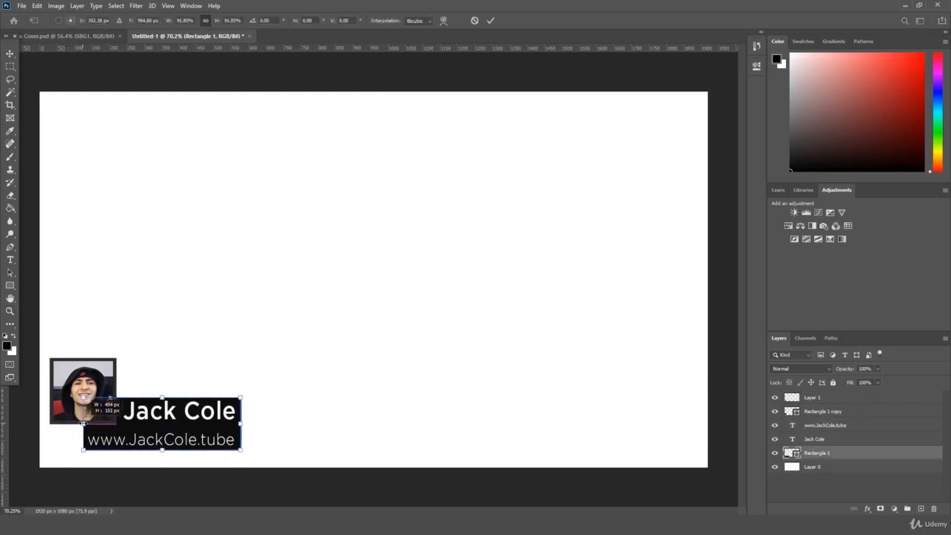
key("Return")
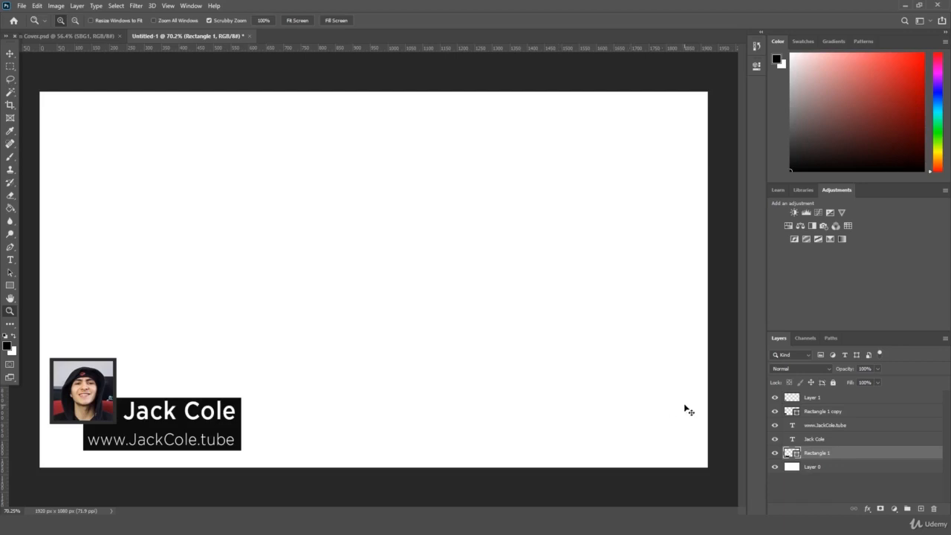
key("ctrl+t")
key("Return")
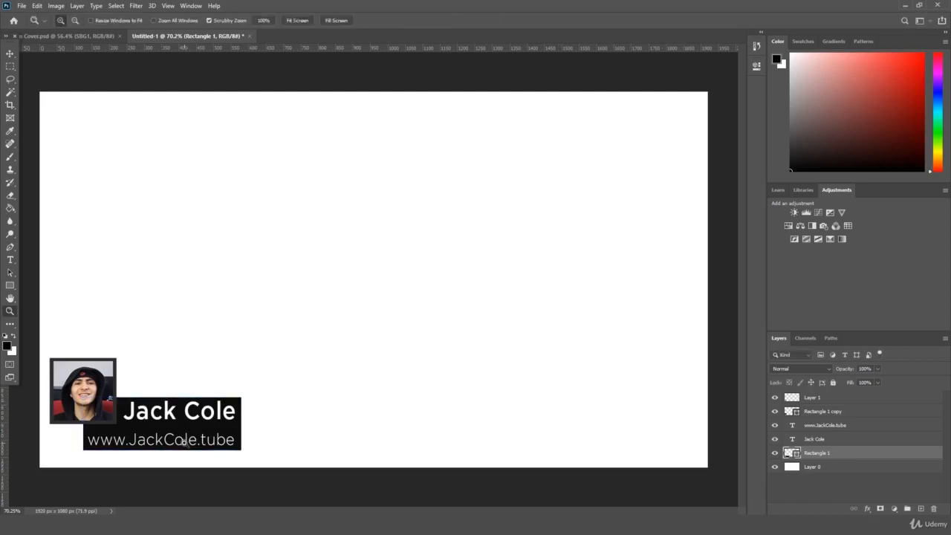
Step: Enlarge the black bar and both text layers together to about 113%, nudged up and right
left_click(833, 426, "shift")
key("ctrl+t")
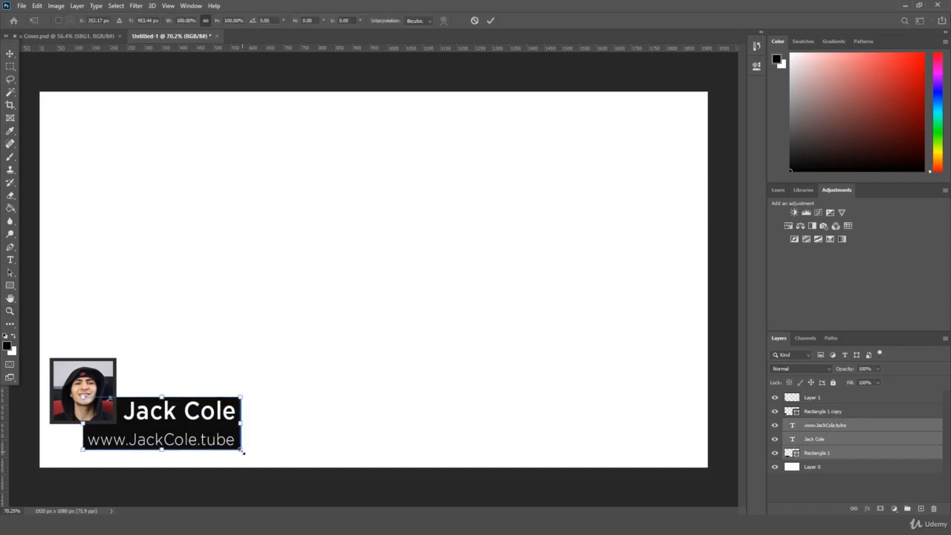
mouse_move(242, 450)
left_mouse_down()
mouse_move(265, 450)
mouse_move(268, 435)
mouse_move(256, 452)
left_mouse_up()
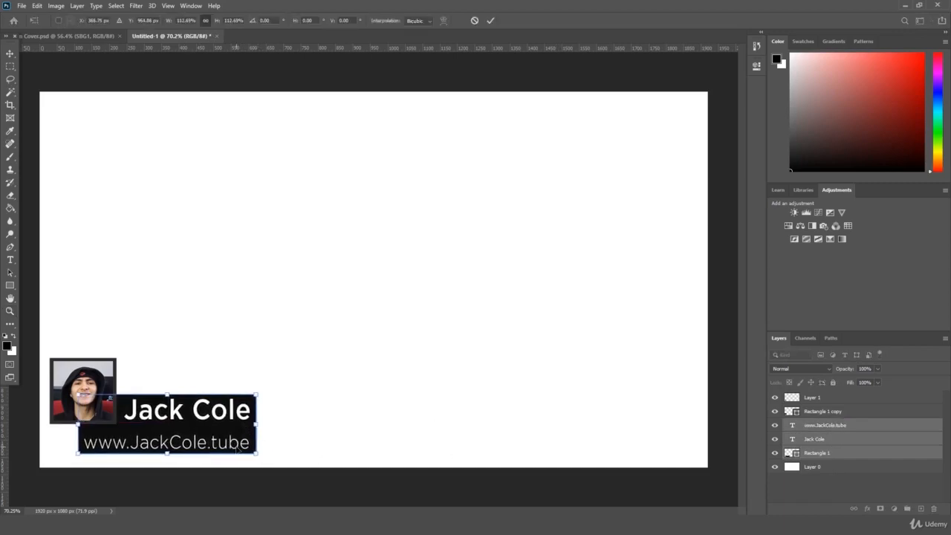
key("Right")
key("Right")
key("Up")
key("Up")
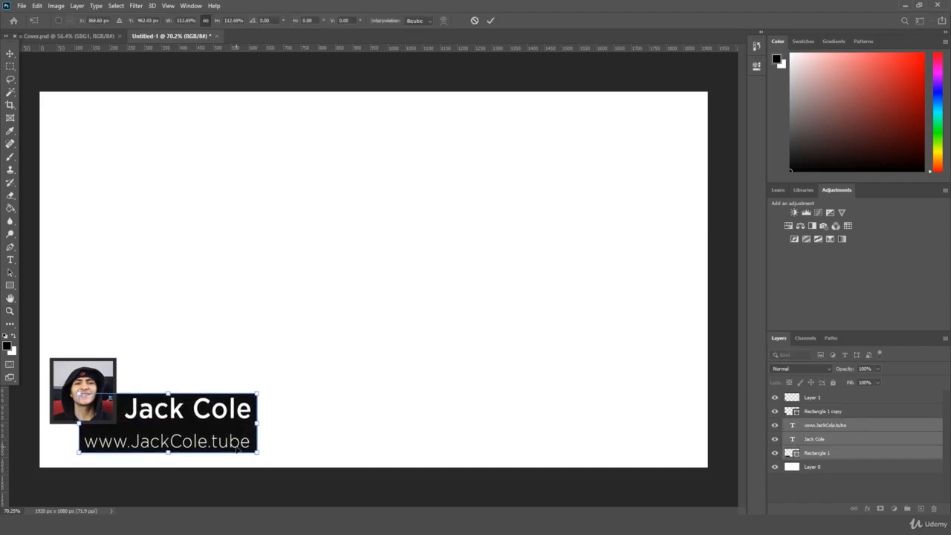
key("Return")
key("z")
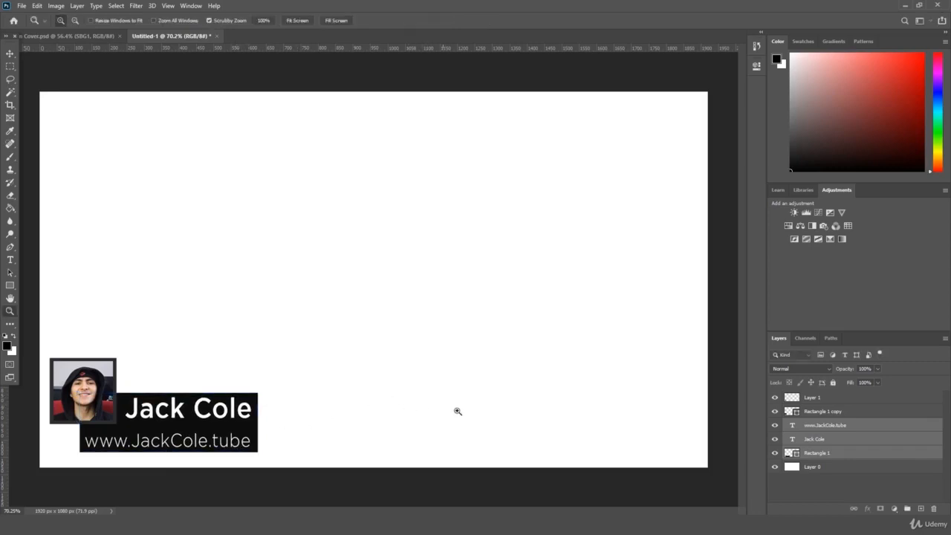
Step: Drag the striped Texture 2 image from the image folder into the design
left_click(825, 425)
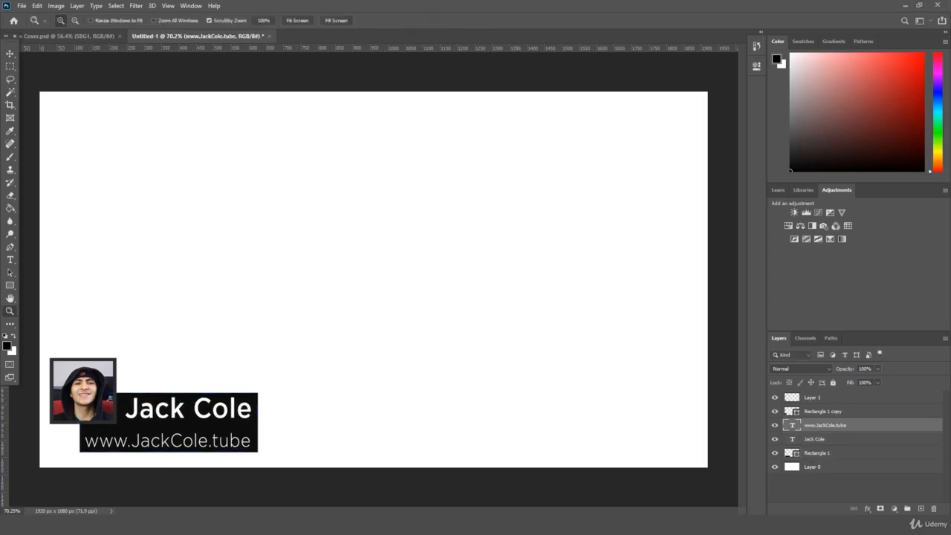
key("alt+Tab")
left_click(646, 326)
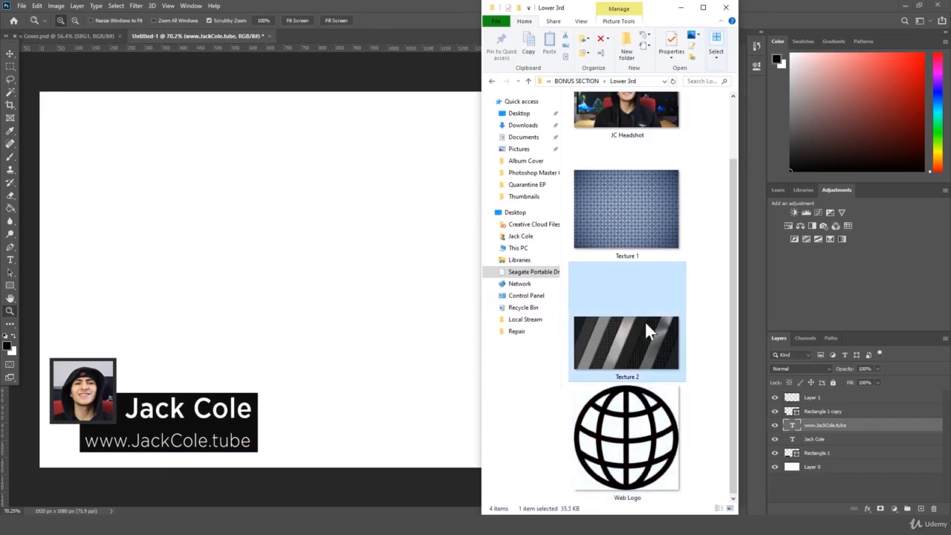
left_click_drag(626, 349, 301, 391)
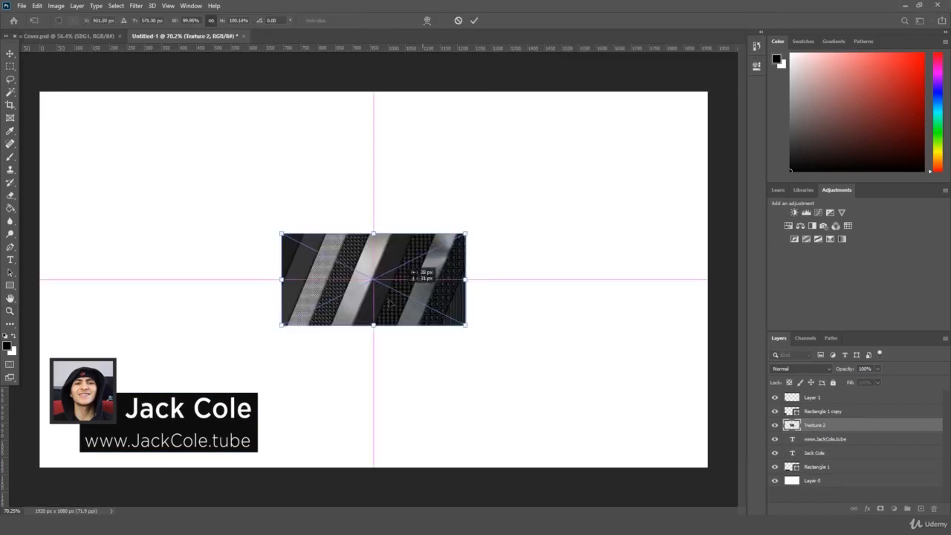
Step: Position and enlarge Texture 2 so it covers the name bar at lower left
left_click_drag(371, 283, 178, 394)
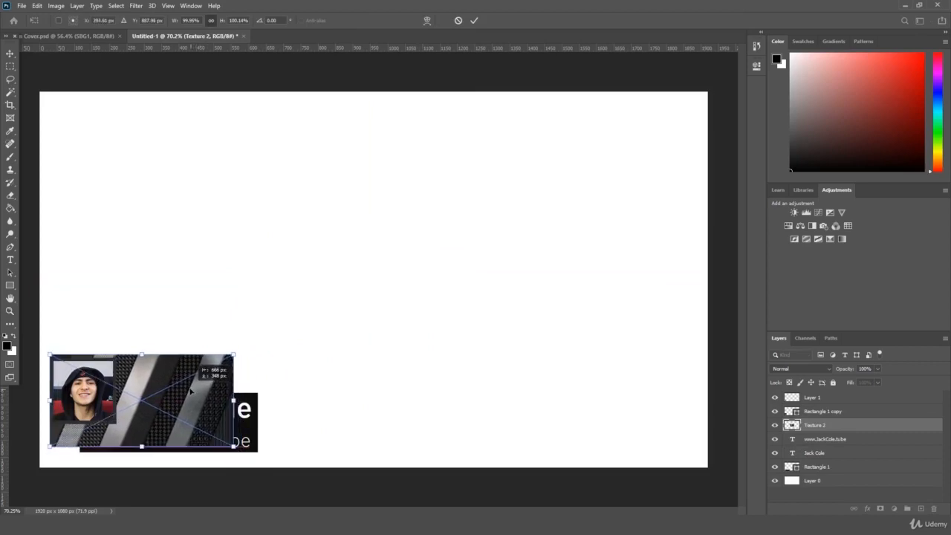
left_click_drag(233, 447, 259, 459)
key("Return")
key("z")
Step: Move the Texture 2 layer beneath the name text layers and set its blend mode to Overlay
left_click_drag(817, 425, 833, 459)
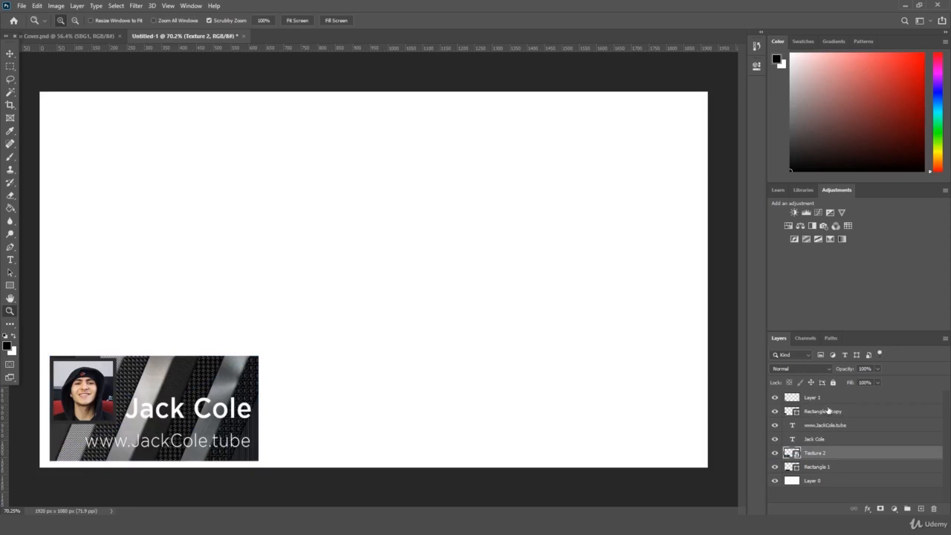
mouse_move(828, 410)
left_mouse_down()
mouse_move(823, 458)
mouse_move(826, 410)
left_mouse_up()
left_click(816, 453)
left_click(799, 368)
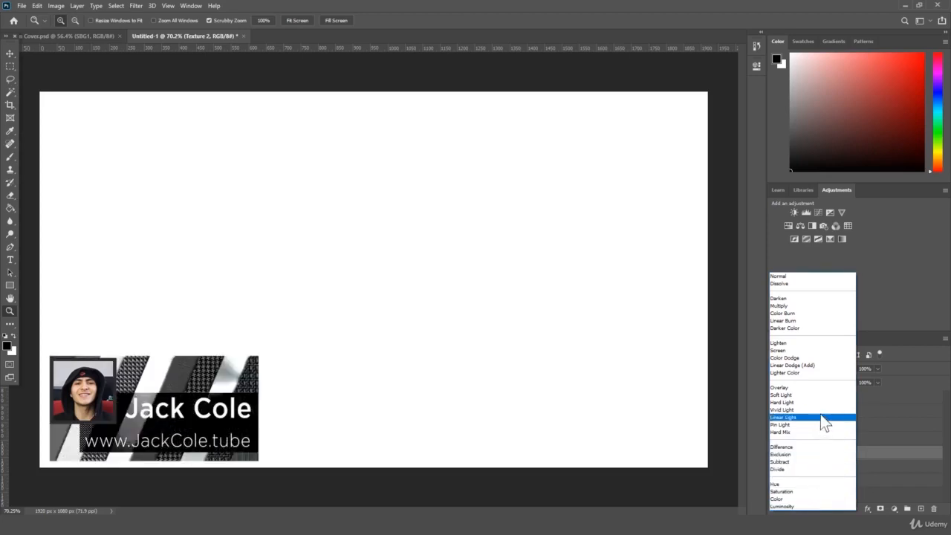
left_click(821, 388)
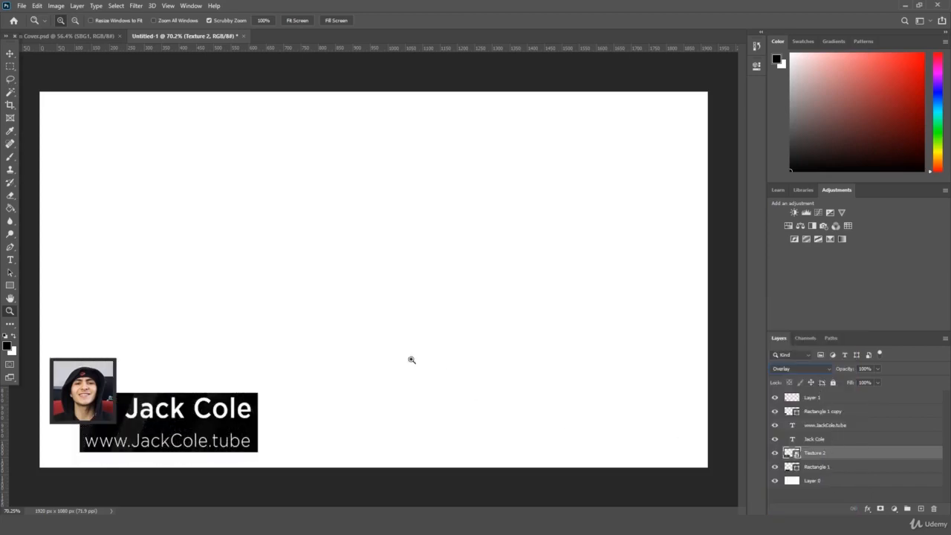
mouse_move(259, 325)
left_mouse_down()
mouse_move(248, 326)
mouse_move(259, 326)
left_mouse_up()
Step: Place Texture 1 over the name bar, trying Lighter Color blending at 15% opacity
key("alt+Tab")
left_click_drag(637, 212, 277, 387)
left_click_drag(451, 299, 345, 376)
key("Return")
left_click(808, 369)
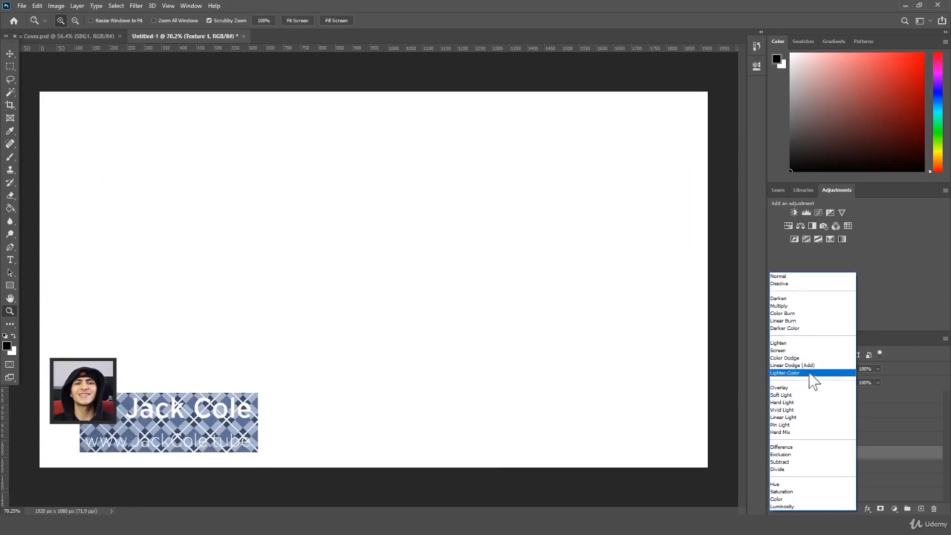
left_click(809, 372)
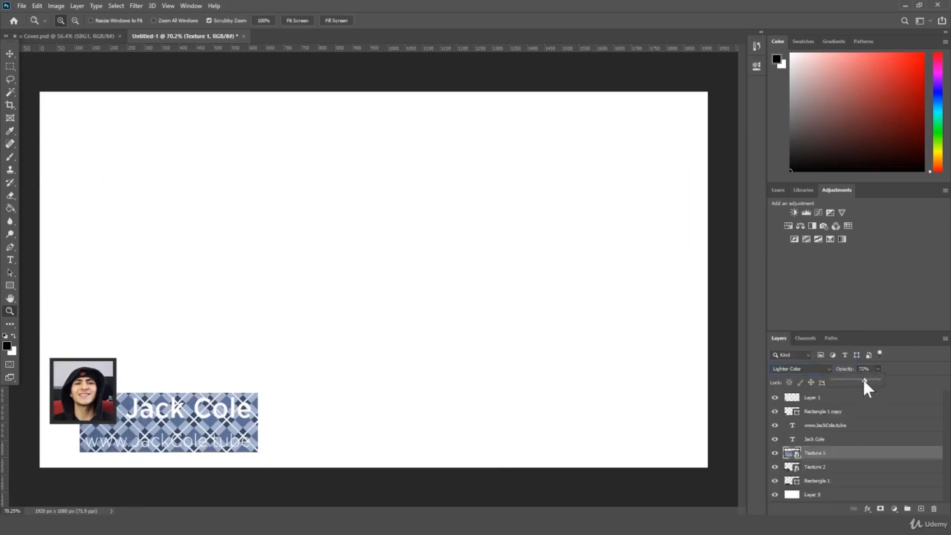
left_click_drag(864, 380, 841, 379)
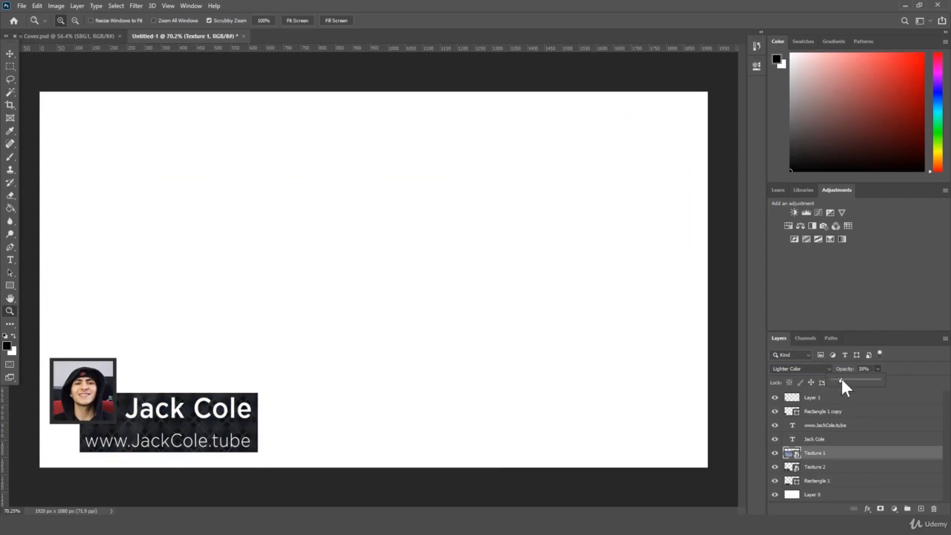
Step: Delete the striped Texture 2 layer and set Texture 1 to Vivid Light blending
left_click(825, 467)
key("Delete")
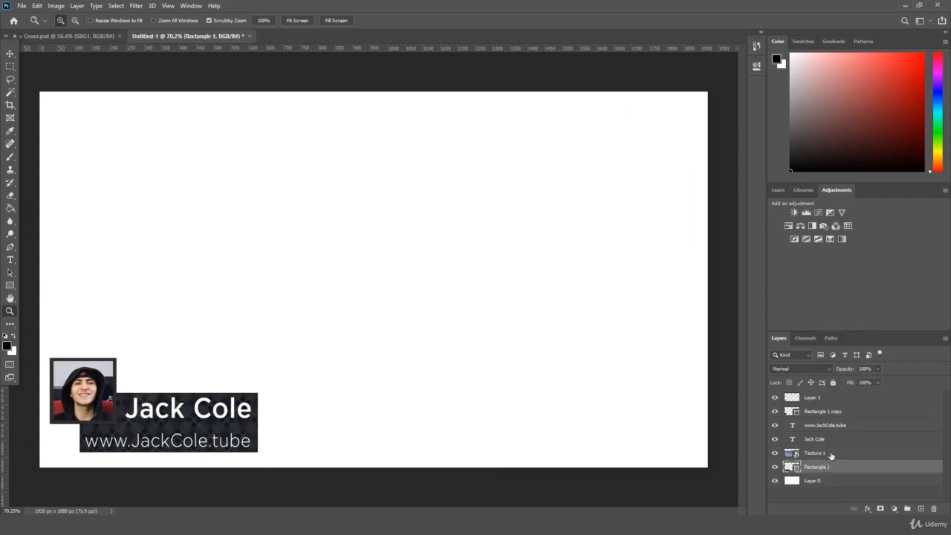
left_click(830, 451)
left_click(819, 369)
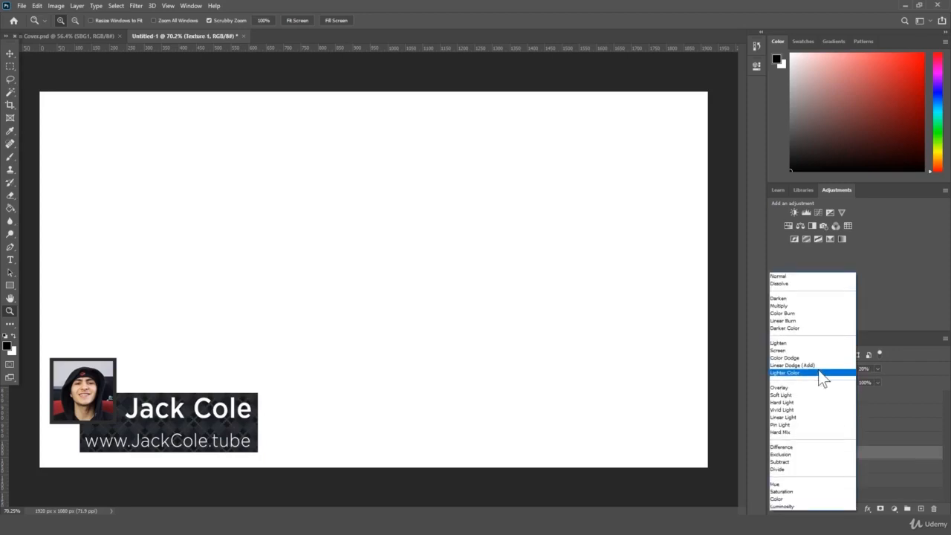
left_click(815, 409)
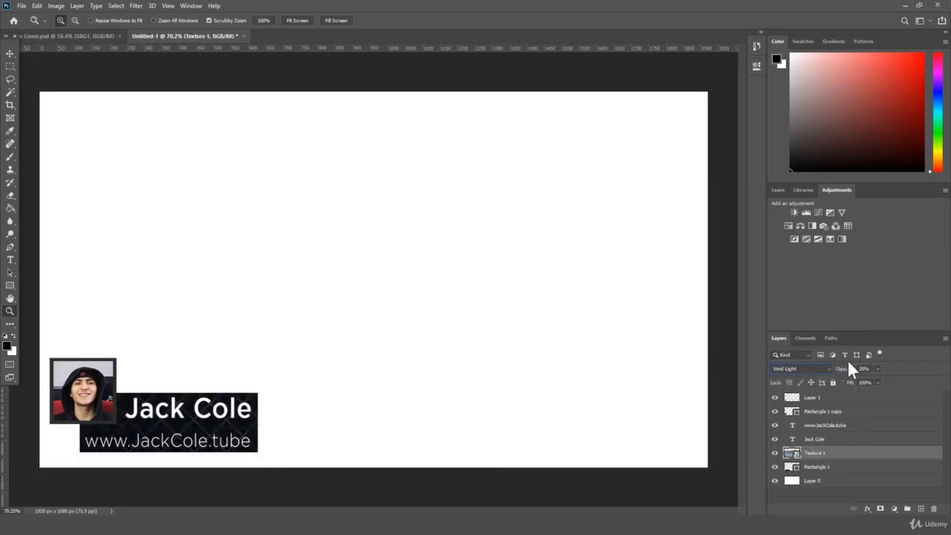
Step: Raise Texture 1's opacity to about 50% and zoom in on the lower third
left_click_drag(845, 370, 851, 372)
left_click_drag(292, 374, 337, 379)
left_click_drag(470, 510, 411, 511)
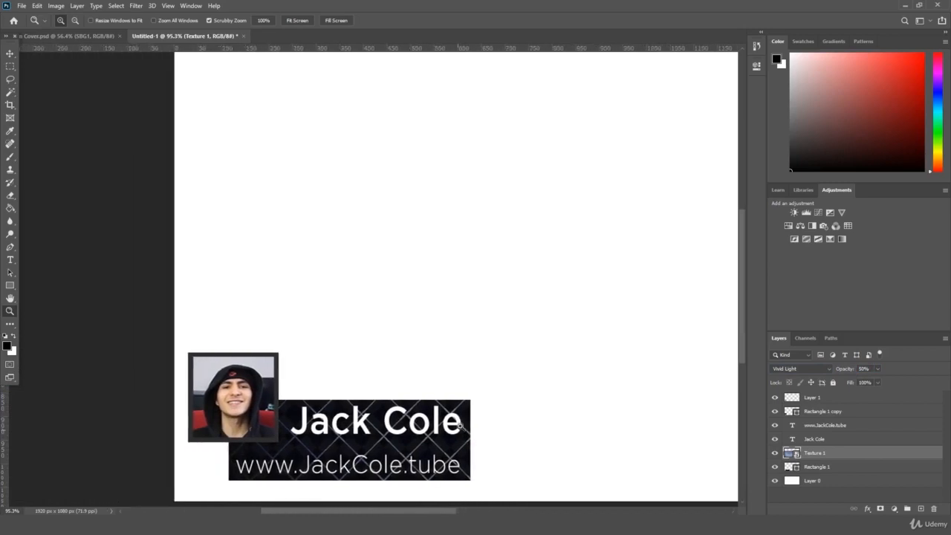
scroll(480, 395, "down", 5)
Step: Rasterize Texture 1 and erase its lines along the web address row with a soft round brush
left_click(10, 196)
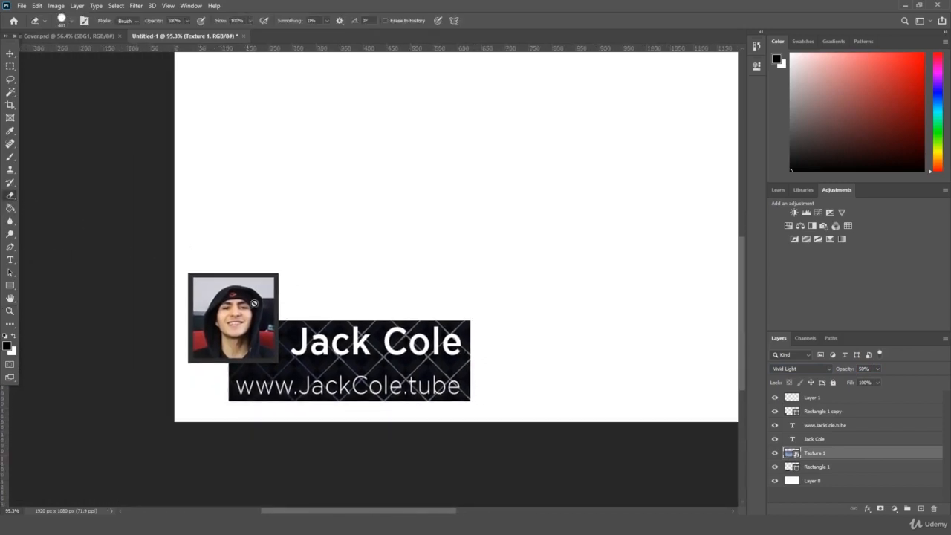
left_click(328, 350)
key("Return")
left_click(62, 20)
left_click(90, 135)
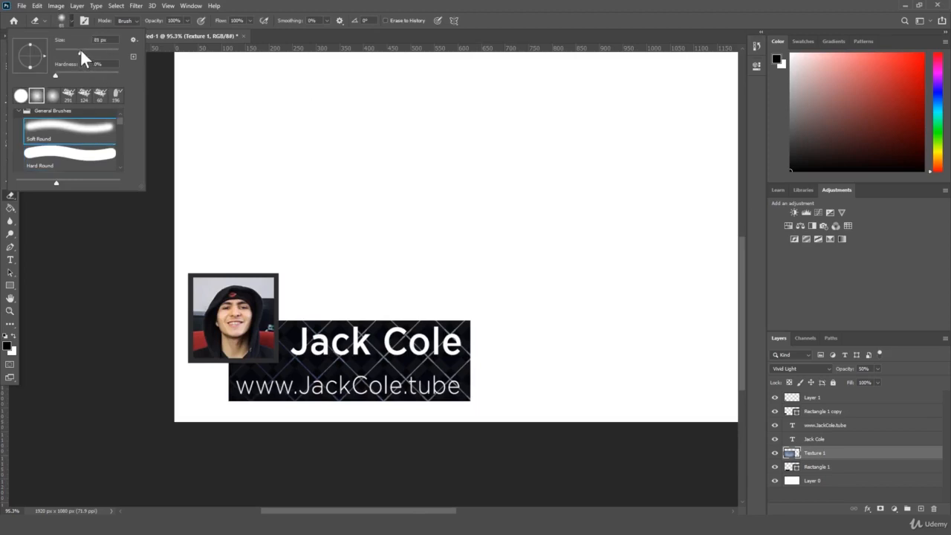
left_click(303, 346)
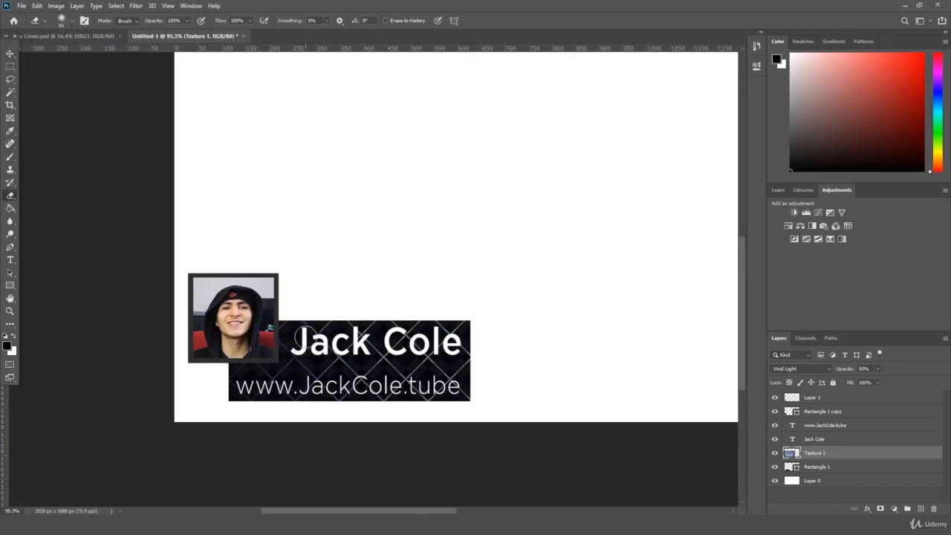
left_click(70, 20)
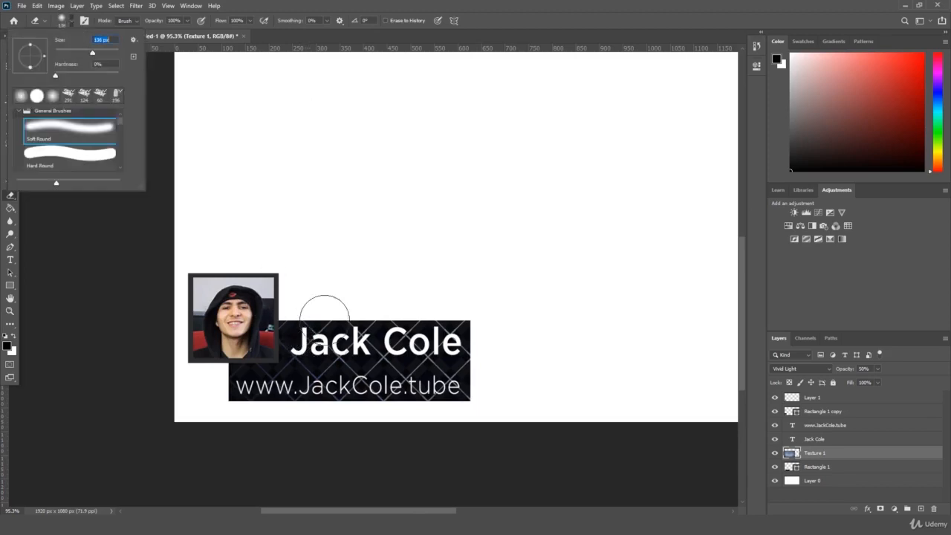
left_click(308, 344)
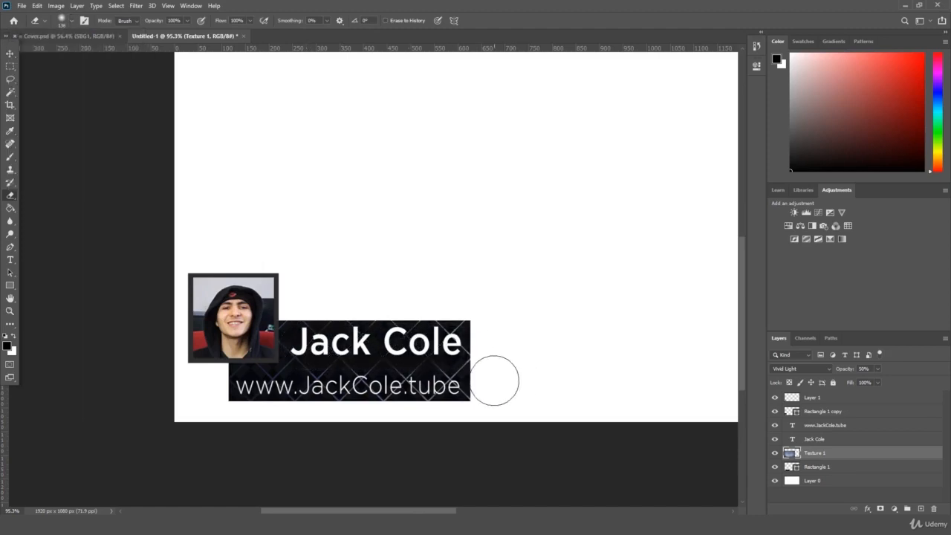
left_click(71, 20)
left_click_drag(246, 391, 458, 385)
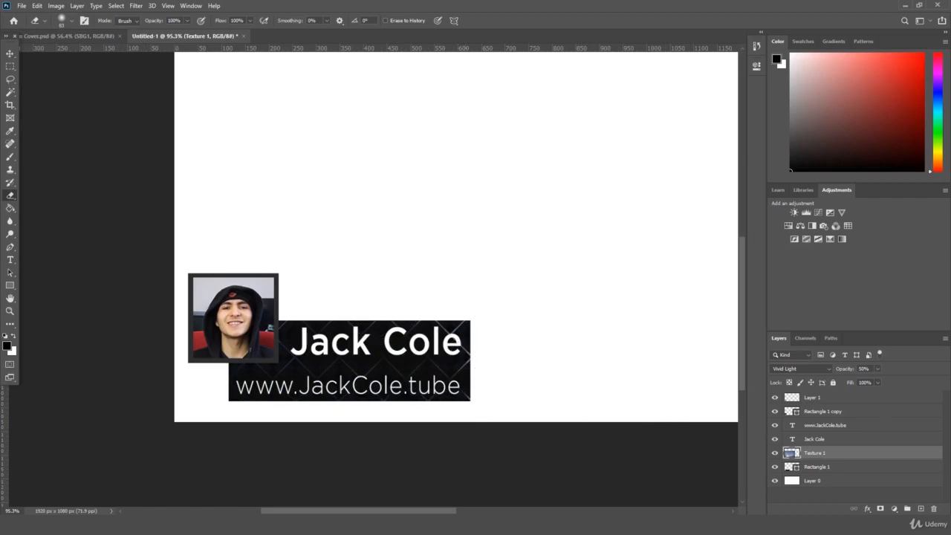
Step: Select the headshot frame and photo layers together for transforming
left_click(833, 411)
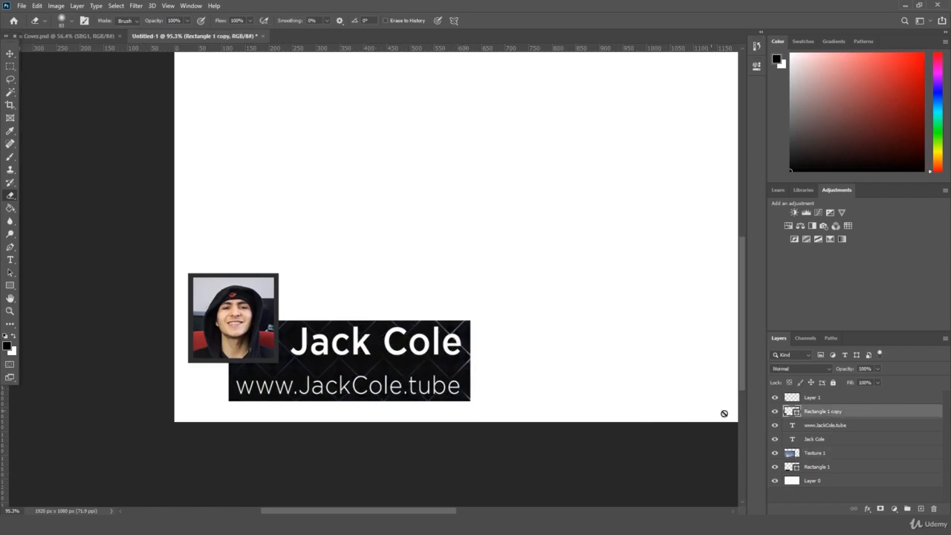
left_click(835, 399, "shift")
key("ctrl+t")
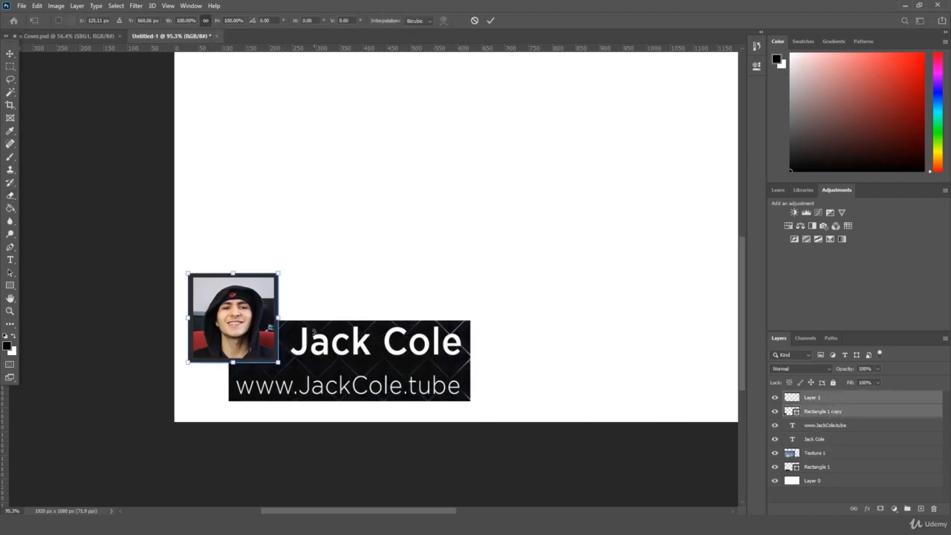